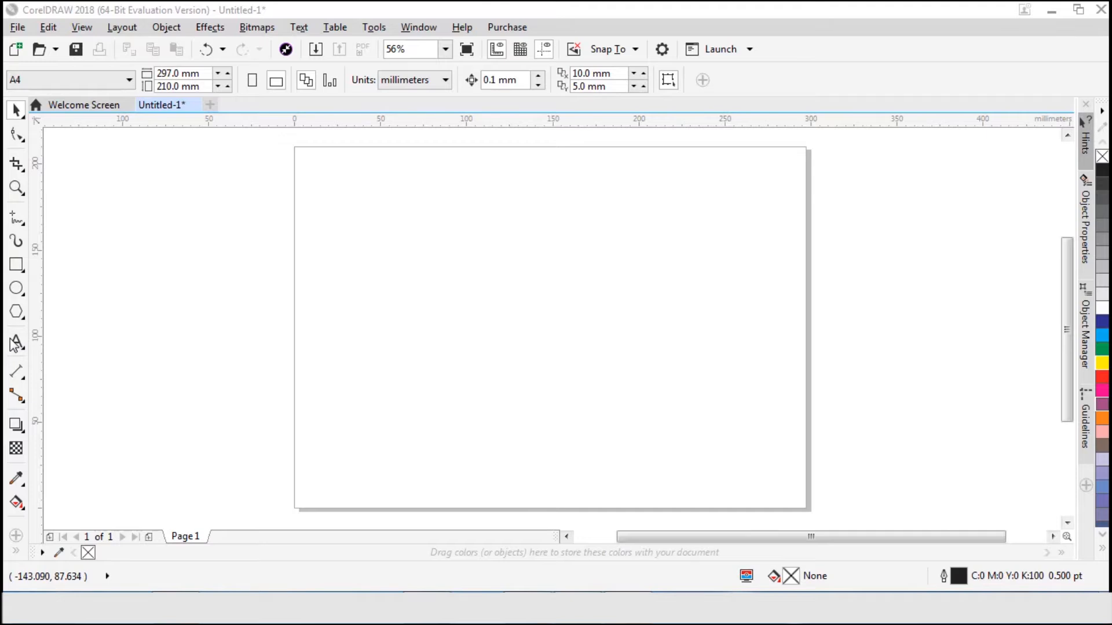
Add the artistic text "Pick Tool" in 100 pt Arial near the middle of the page.
{"action": "left_click", "coordinate": [17, 343]}
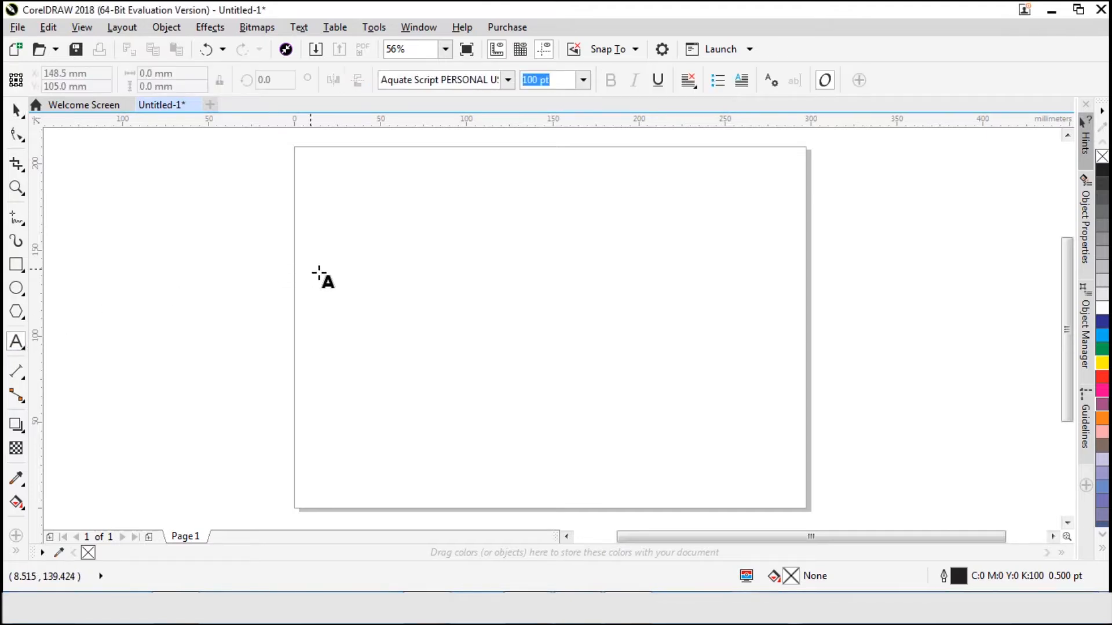
{"action": "left_click", "coordinate": [455, 302]}
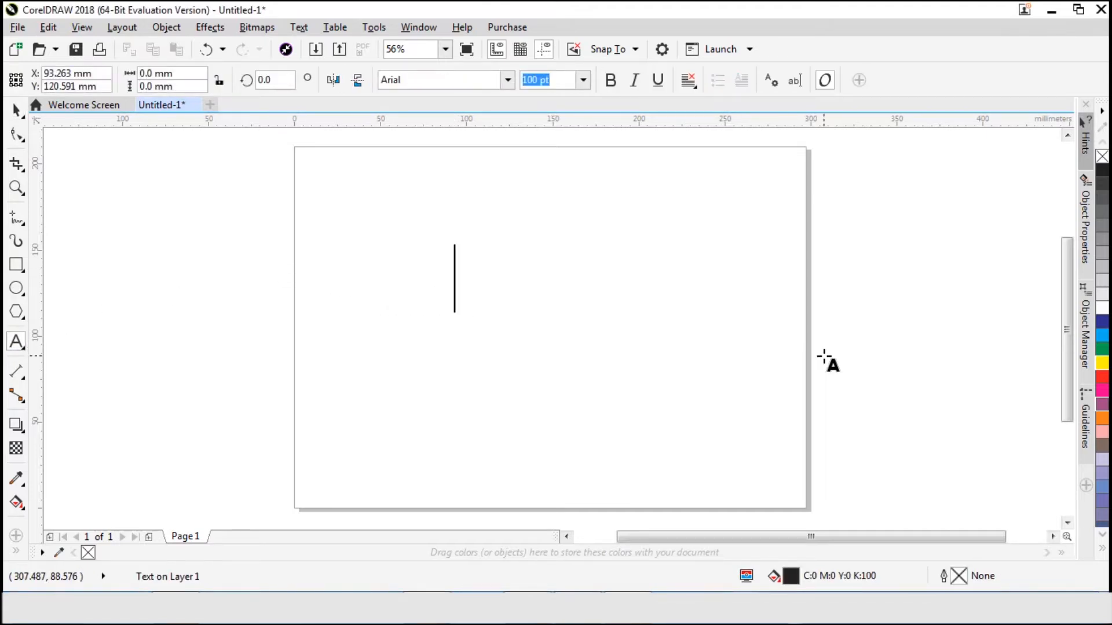
{"action": "type", "text": "Pi"}
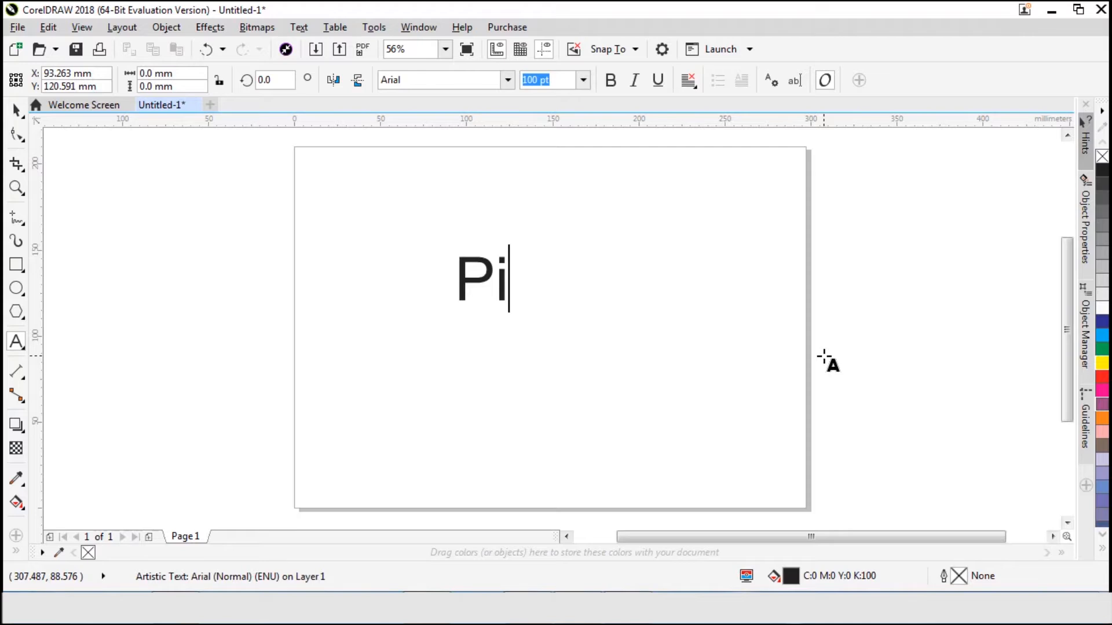
{"action": "type", "text": "ck Tool"}
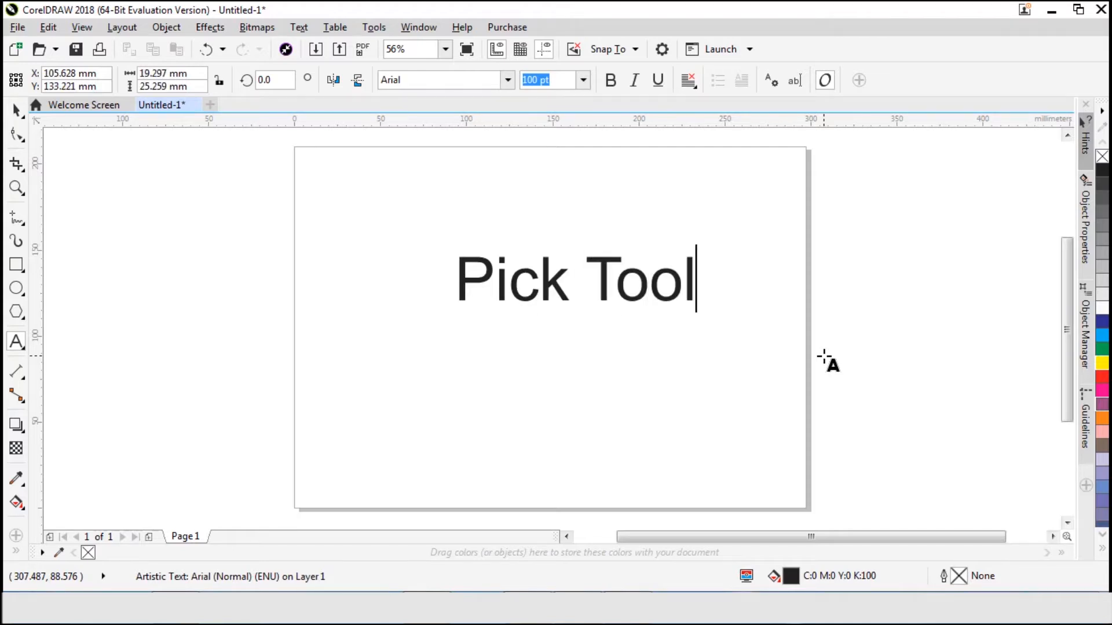
{"action": "left_click", "coordinate": [17, 109]}
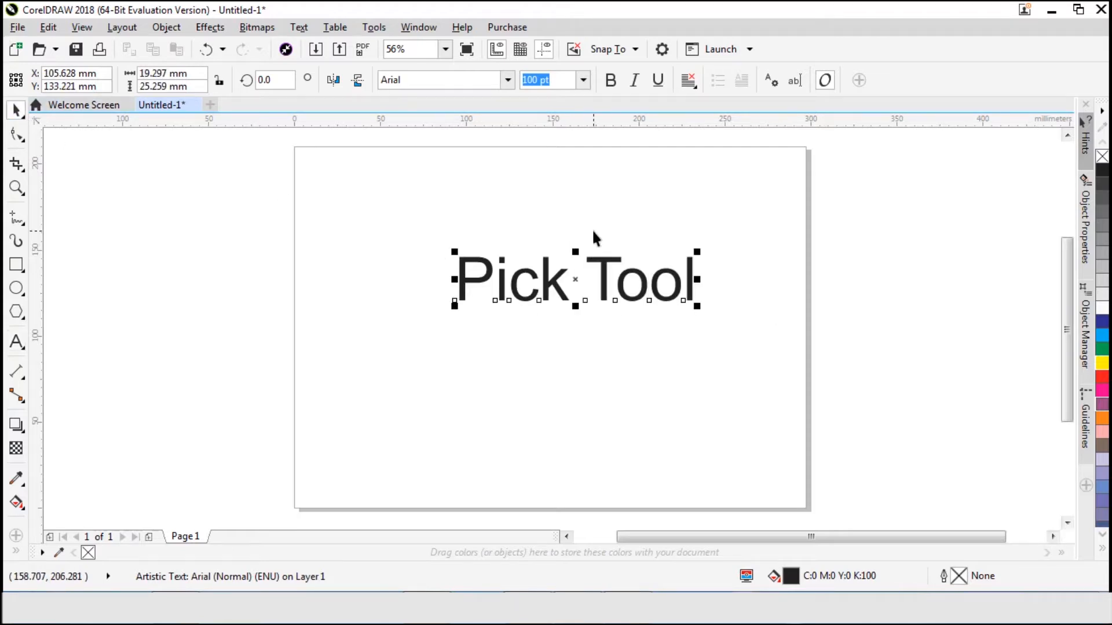
Make the "Pick Tool" text bold and center it on the page.
{"action": "key", "text": "p"}
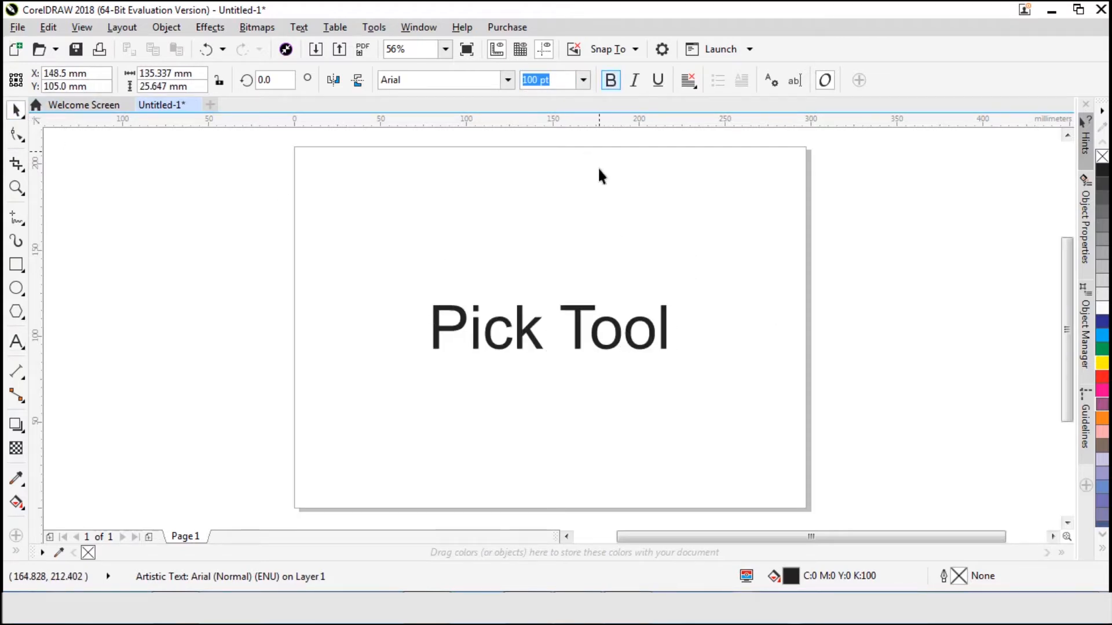
{"action": "left_click", "coordinate": [598, 169]}
{"action": "left_click", "coordinate": [589, 307]}
{"action": "key", "text": "p"}
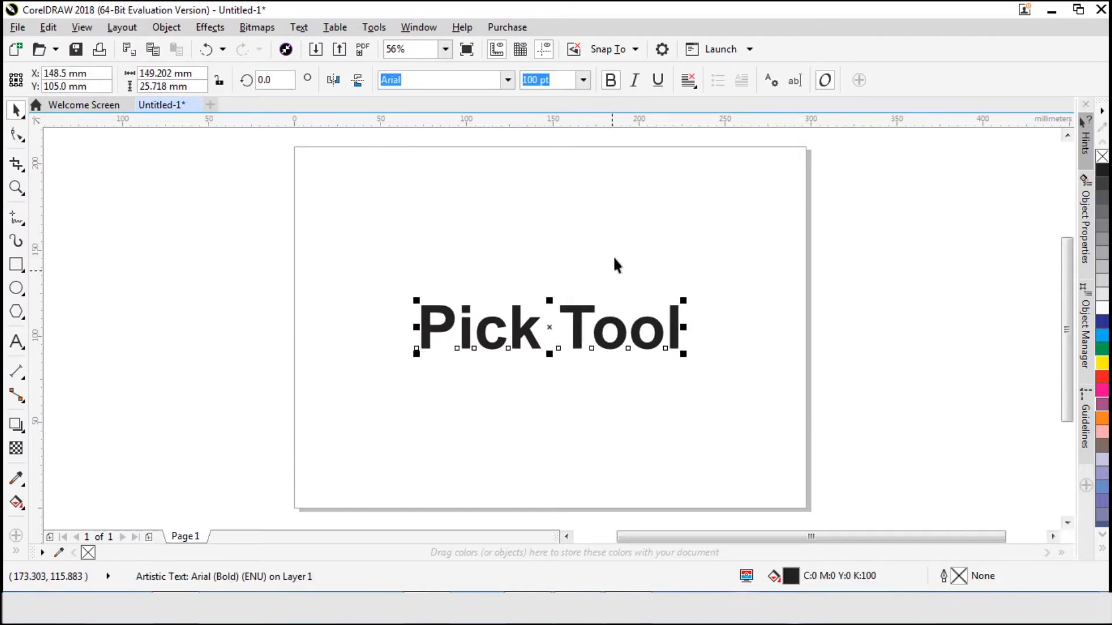
Shrink the "Pick Tool" text to heading size and move it to the page's upper-left corner.
{"action": "left_click", "coordinate": [614, 249]}
{"action": "left_click", "coordinate": [526, 328]}
{"action": "left_click_drag", "start_coordinate": [685, 358], "coordinate": [524, 388]}
{"action": "left_click_drag", "start_coordinate": [446, 317], "coordinate": [341, 179]}
{"action": "left_click", "coordinate": [442, 193]}
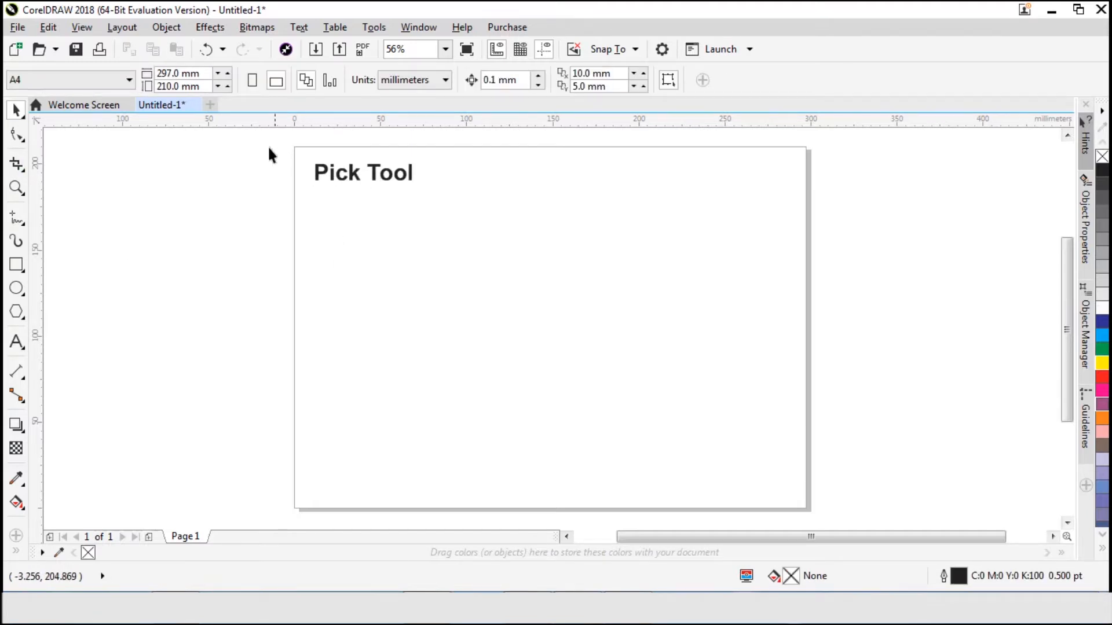
Draw a square about 65 mm wide near the center of the page.
{"action": "left_click", "coordinate": [17, 265]}
{"action": "mouse_move", "coordinate": [540, 323]}
{"action": "left_mouse_down"}
{"action": "mouse_move", "coordinate": [577, 343]}
{"action": "mouse_move", "coordinate": [599, 377]}
{"action": "left_mouse_up"}
{"action": "left_click", "coordinate": [15, 111]}
{"action": "left_click", "coordinate": [502, 272]}
{"action": "left_click", "coordinate": [505, 265]}
{"action": "left_click", "coordinate": [386, 297]}
Rotate the square counterclockwise and skew it horizontally into a slanted parallelogram.
{"action": "left_click", "coordinate": [524, 289]}
{"action": "left_click", "coordinate": [526, 284]}
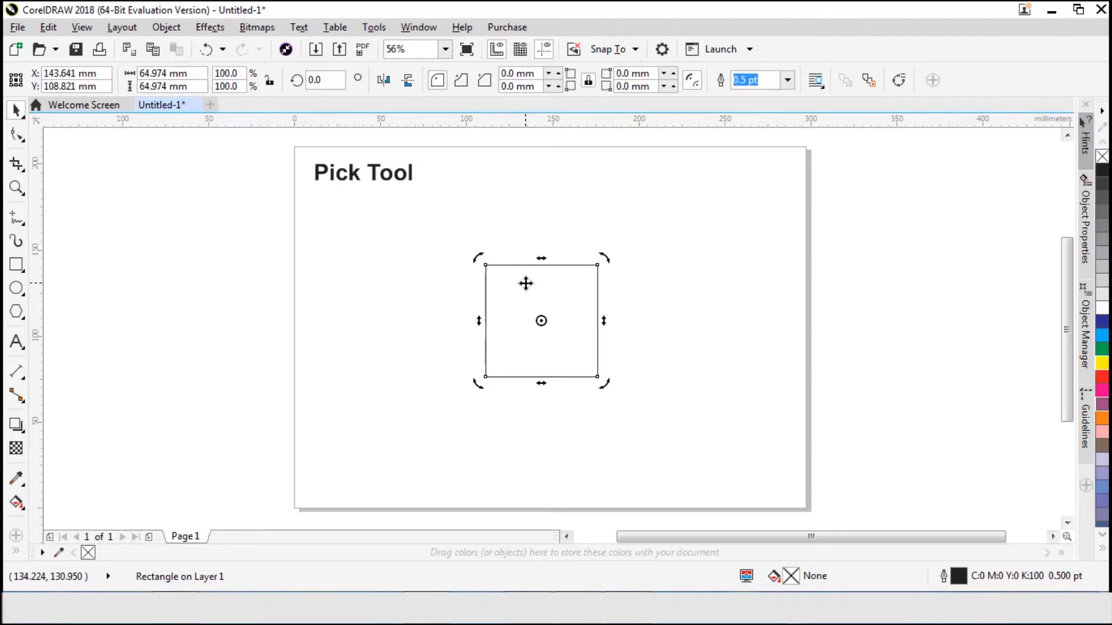
{"action": "left_click_drag", "start_coordinate": [477, 258], "coordinate": [467, 355]}
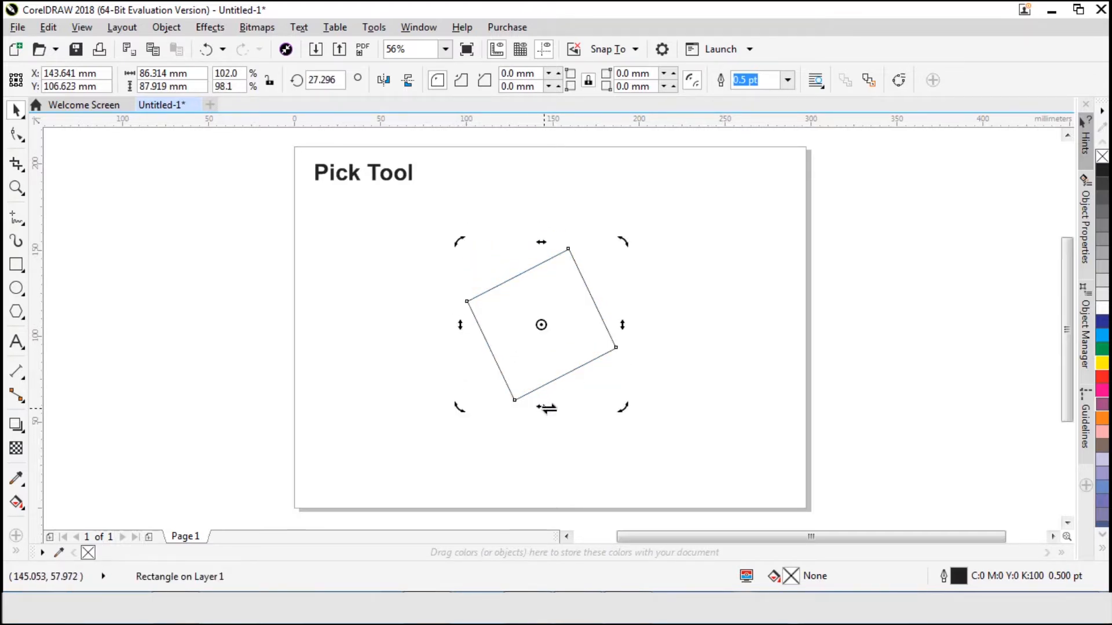
{"action": "left_click_drag", "start_coordinate": [540, 401], "coordinate": [604, 409]}
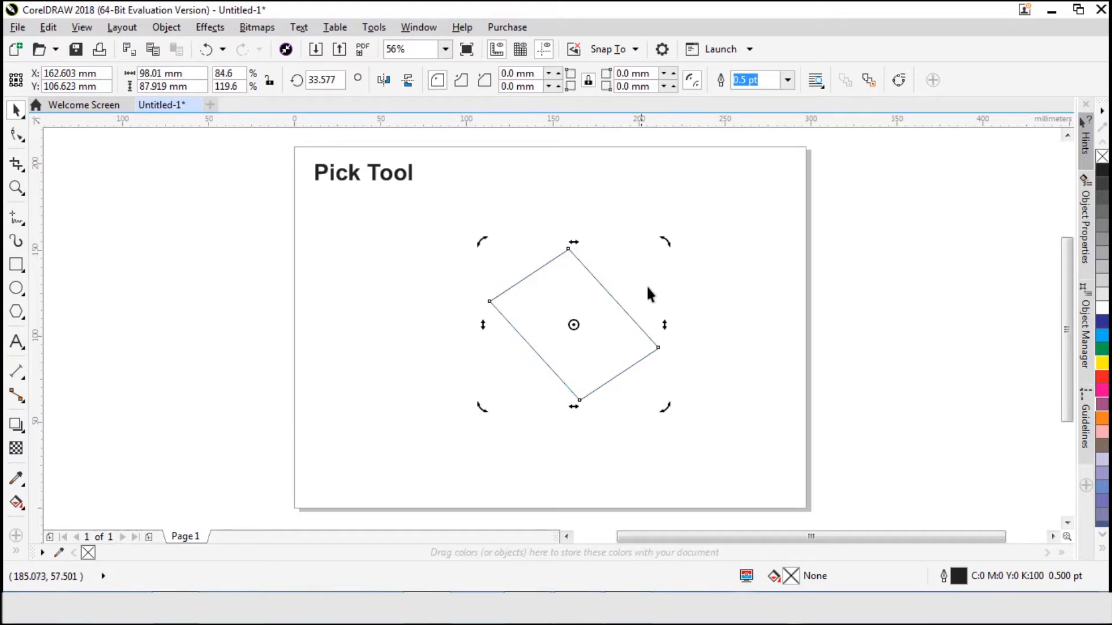
Undo the rotation and skew applied to the square.
{"action": "left_click", "coordinate": [665, 229]}
{"action": "left_click", "coordinate": [551, 307]}
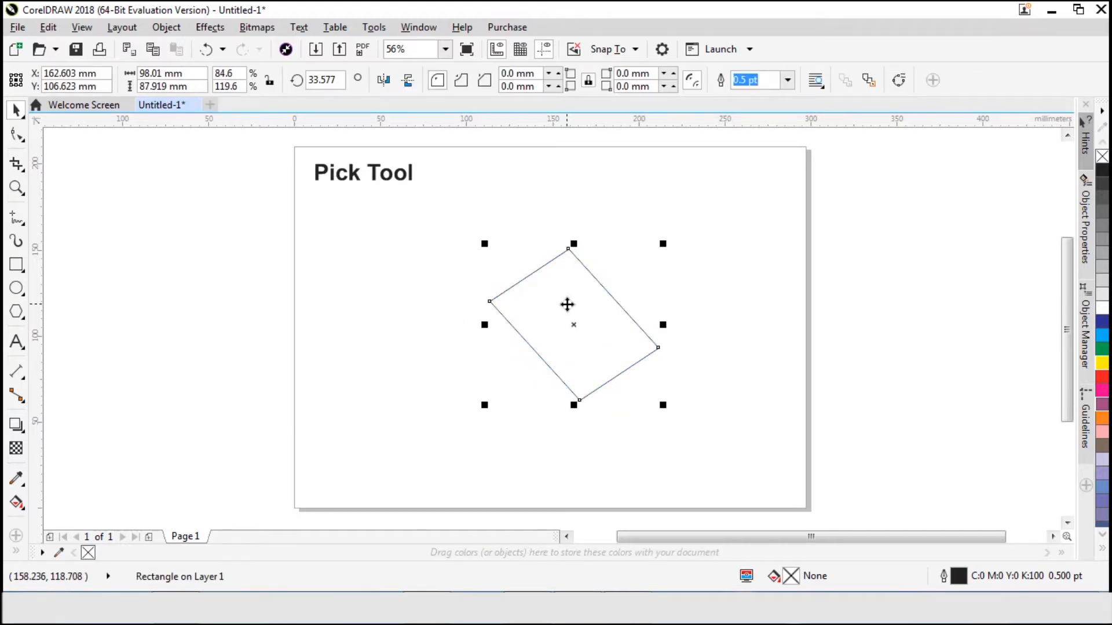
{"action": "key", "text": "ctrl+z"}
{"action": "key", "text": "ctrl+z"}
{"action": "key", "text": "ctrl+z"}
{"action": "key", "text": "ctrl+z"}
Rotate the square clockwise around its own center in several turns, to an angle of about 242 degrees.
{"action": "left_click", "coordinate": [633, 242]}
{"action": "left_click", "coordinate": [558, 293]}
{"action": "left_click", "coordinate": [589, 283]}
{"action": "left_click_drag", "start_coordinate": [606, 263], "coordinate": [629, 295]}
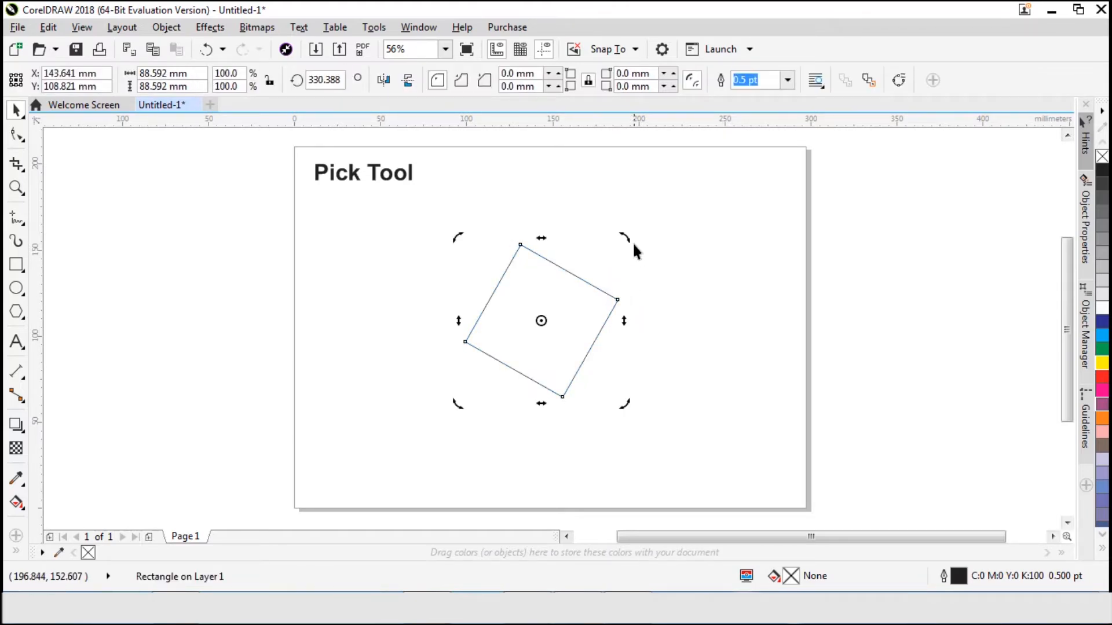
{"action": "left_click_drag", "start_coordinate": [629, 238], "coordinate": [647, 296]}
{"action": "left_click_drag", "start_coordinate": [629, 241], "coordinate": [648, 296]}
{"action": "left_click_drag", "start_coordinate": [609, 249], "coordinate": [626, 315]}
{"action": "left_click", "coordinate": [773, 341]}
{"action": "left_click", "coordinate": [541, 342]}
{"action": "left_click", "coordinate": [555, 330]}
{"action": "left_click_drag", "start_coordinate": [540, 314], "coordinate": [558, 370]}
{"action": "key", "text": "ctrl+z"}
Move the square's rotation center to its lowest corner and rotate the square around it to about 317 degrees.
{"action": "left_click", "coordinate": [577, 332]}
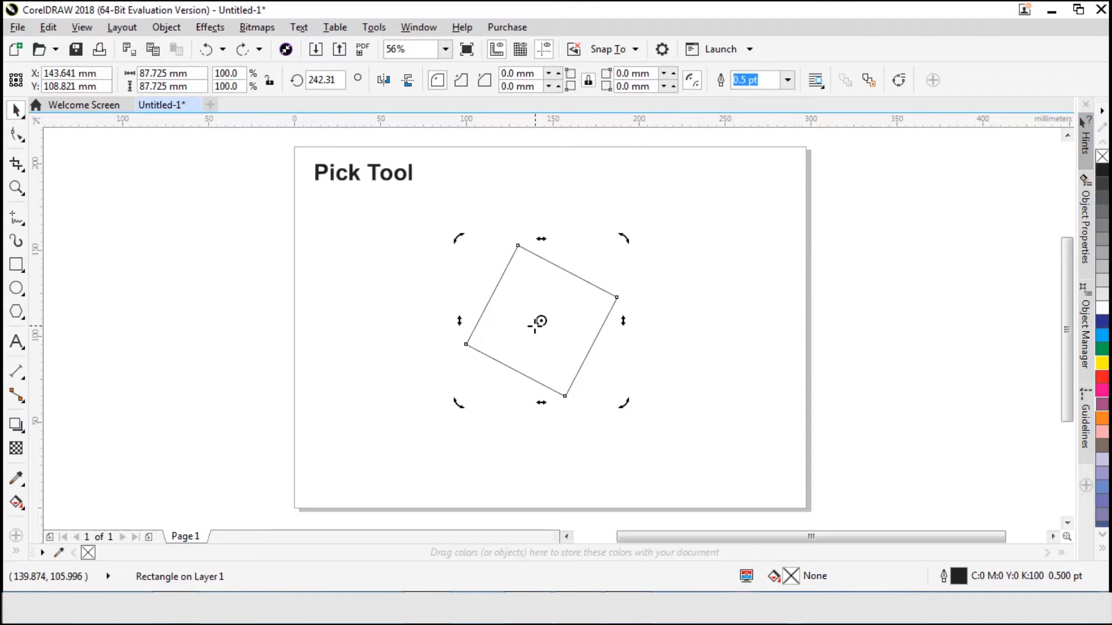
{"action": "left_click_drag", "start_coordinate": [539, 320], "coordinate": [559, 394]}
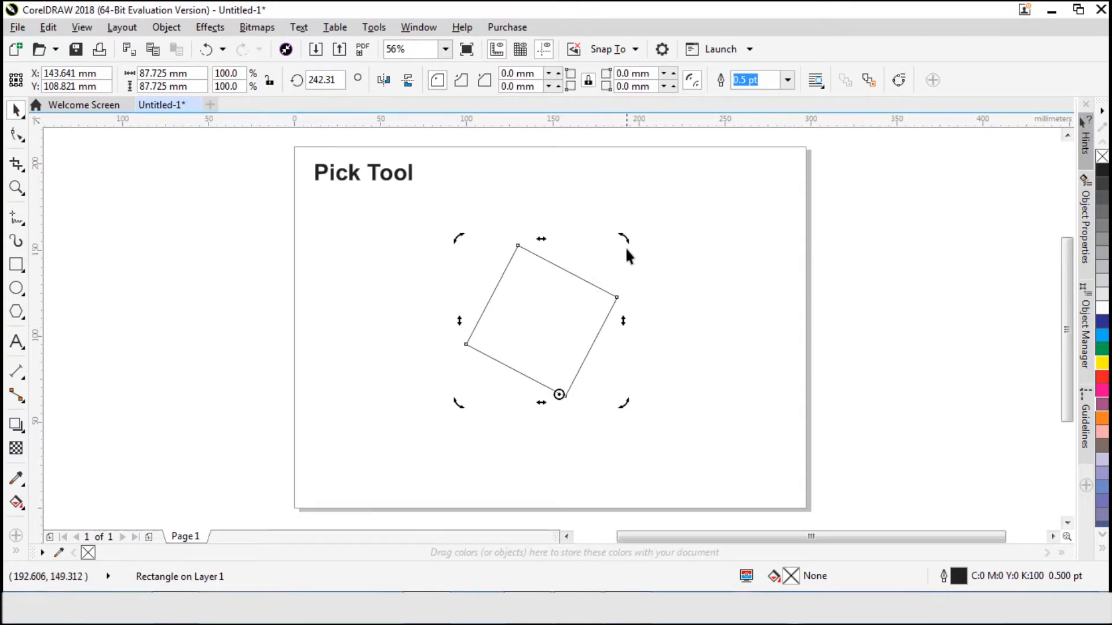
{"action": "left_click_drag", "start_coordinate": [626, 239], "coordinate": [505, 354]}
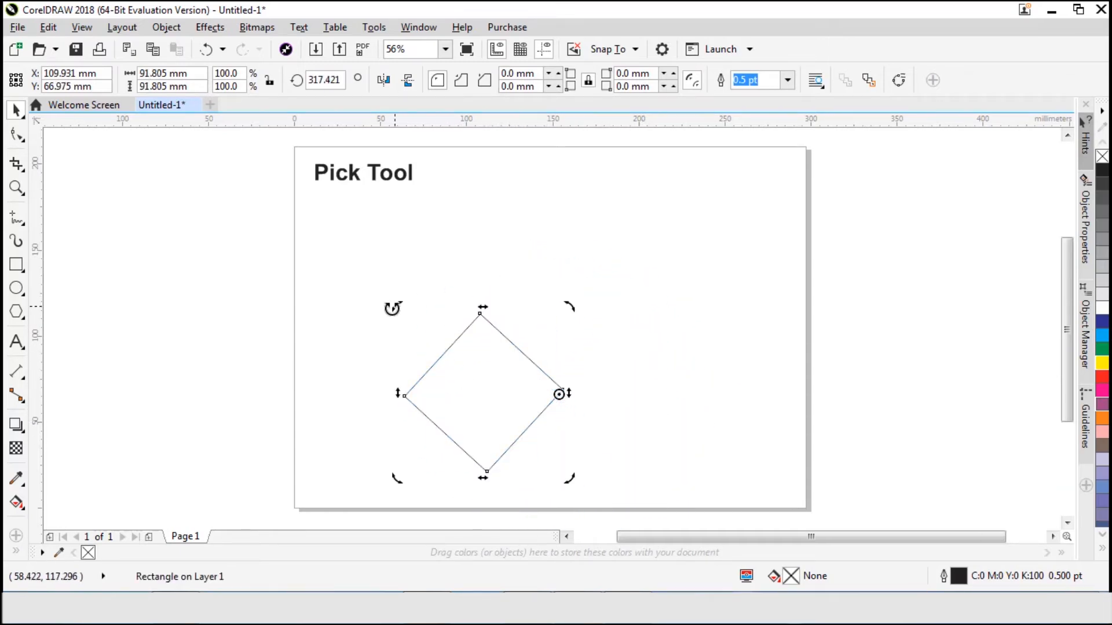
Rotate a copy of the square clockwise around the shared corner and repeat it four times to form a fan of six squares.
{"action": "left_click_drag", "start_coordinate": [389, 310], "coordinate": [471, 275]}
{"action": "key", "text": "ctrl+r"}
{"action": "key", "text": "ctrl+r"}
{"action": "key", "text": "ctrl+r"}
{"action": "key", "text": "ctrl+r"}
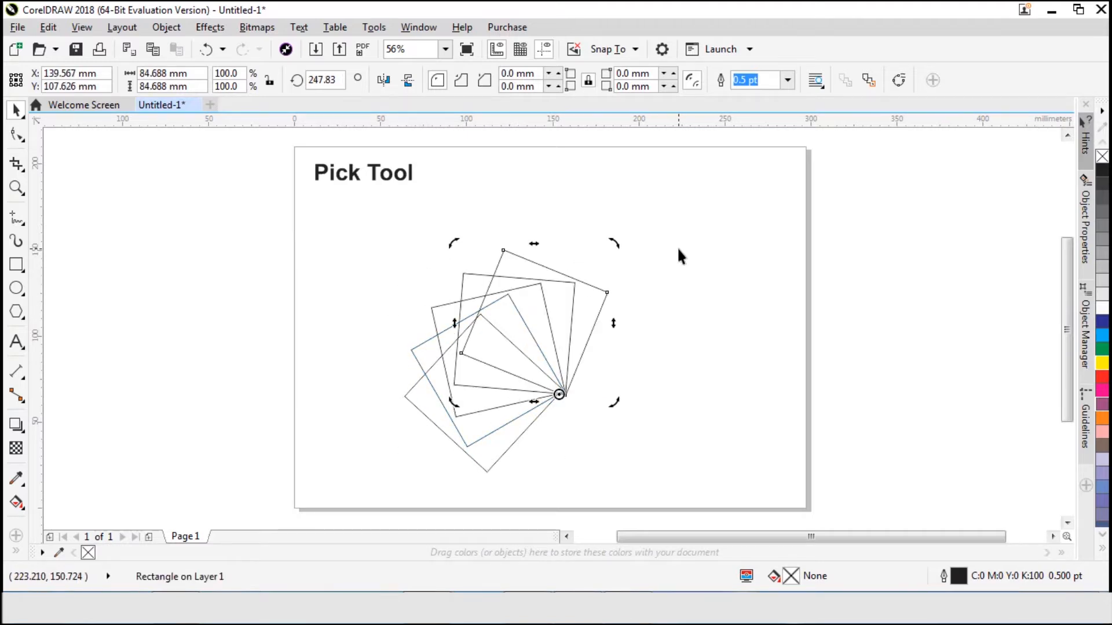
Select all six fanned squares and fill them with 10% black.
{"action": "left_click", "coordinate": [689, 236]}
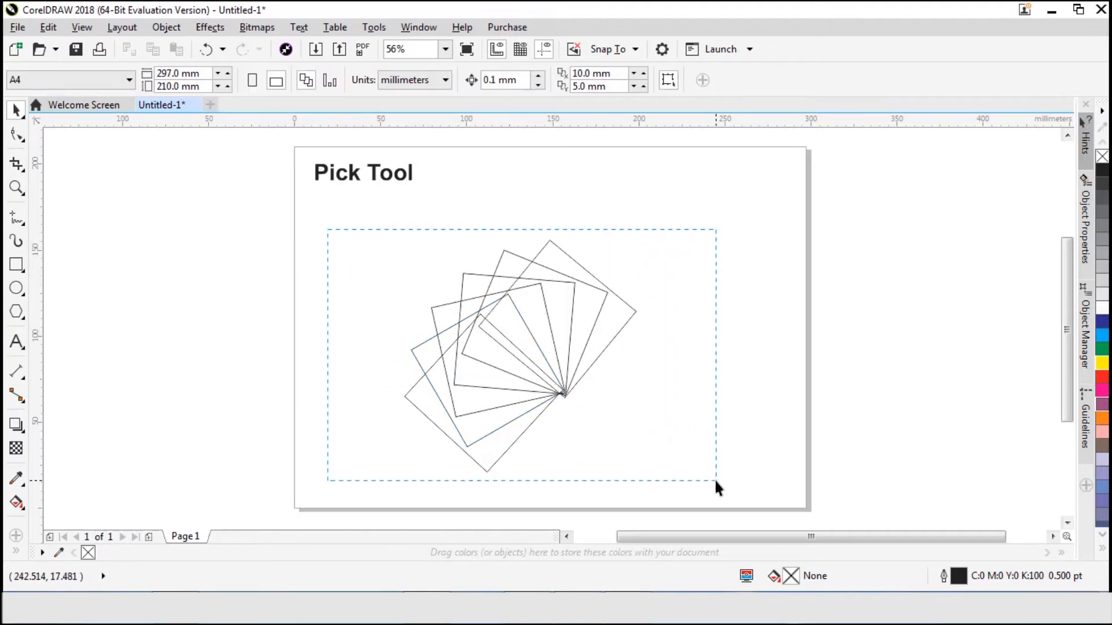
{"action": "left_click_drag", "start_coordinate": [715, 481], "coordinate": [716, 481]}
{"action": "left_click", "coordinate": [1102, 290]}
{"action": "left_click", "coordinate": [739, 194]}
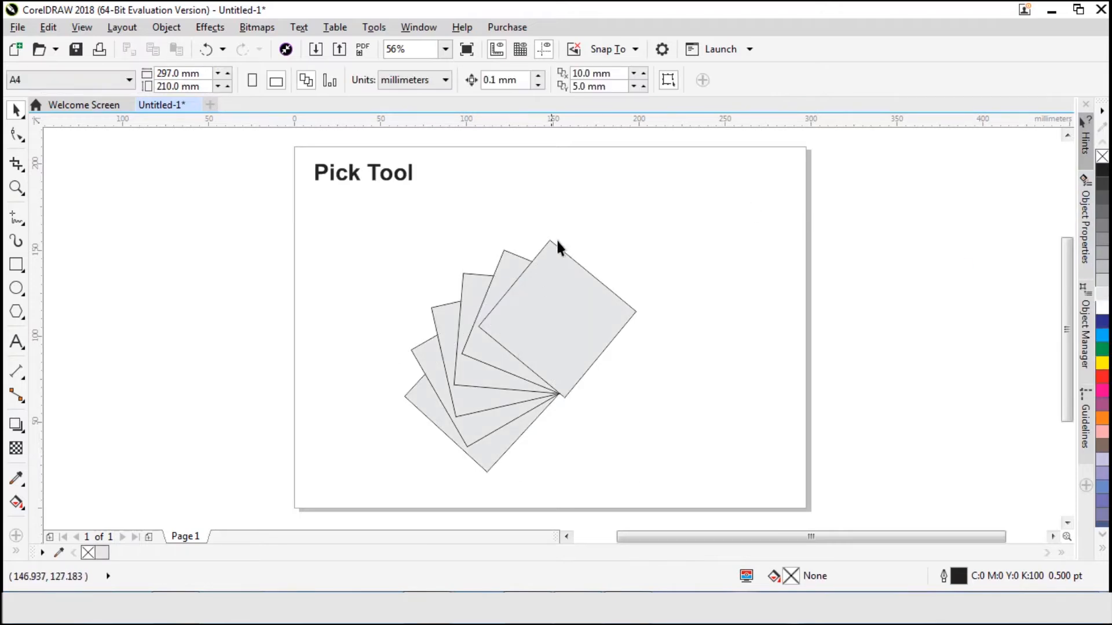
Move the topmost square out of the fan to the right side of the page.
{"action": "left_click_drag", "start_coordinate": [770, 474], "coordinate": [770, 475]}
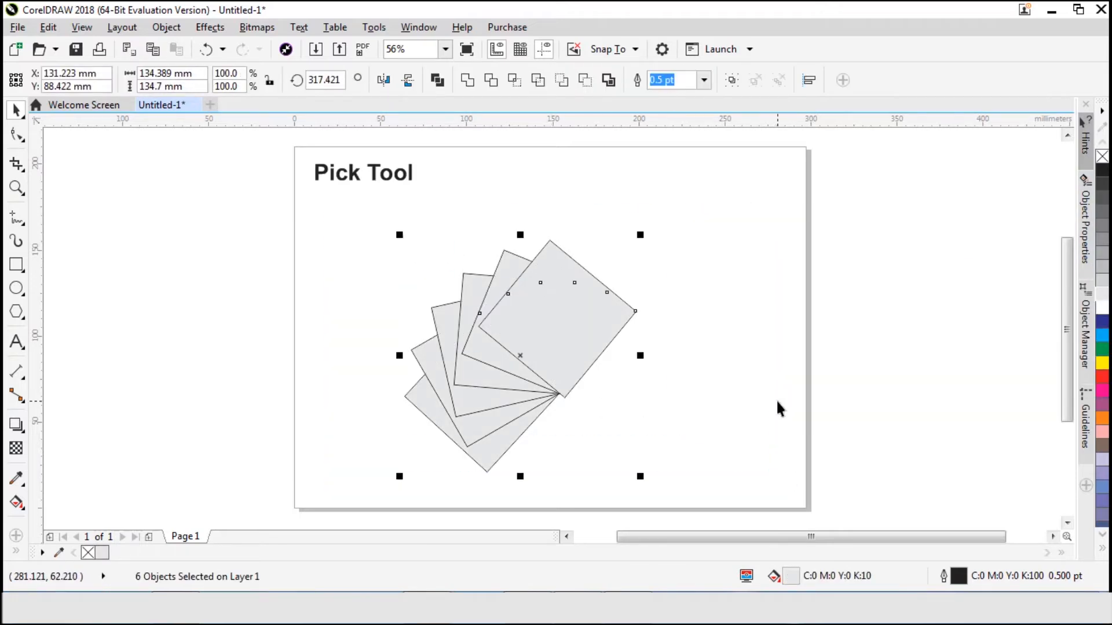
{"action": "left_click", "coordinate": [776, 399]}
{"action": "left_click_drag", "start_coordinate": [545, 319], "coordinate": [694, 304]}
Delete the five squares left in the fan and clear the remaining objects from the page.
{"action": "left_click_drag", "start_coordinate": [371, 239], "coordinate": [584, 414]}
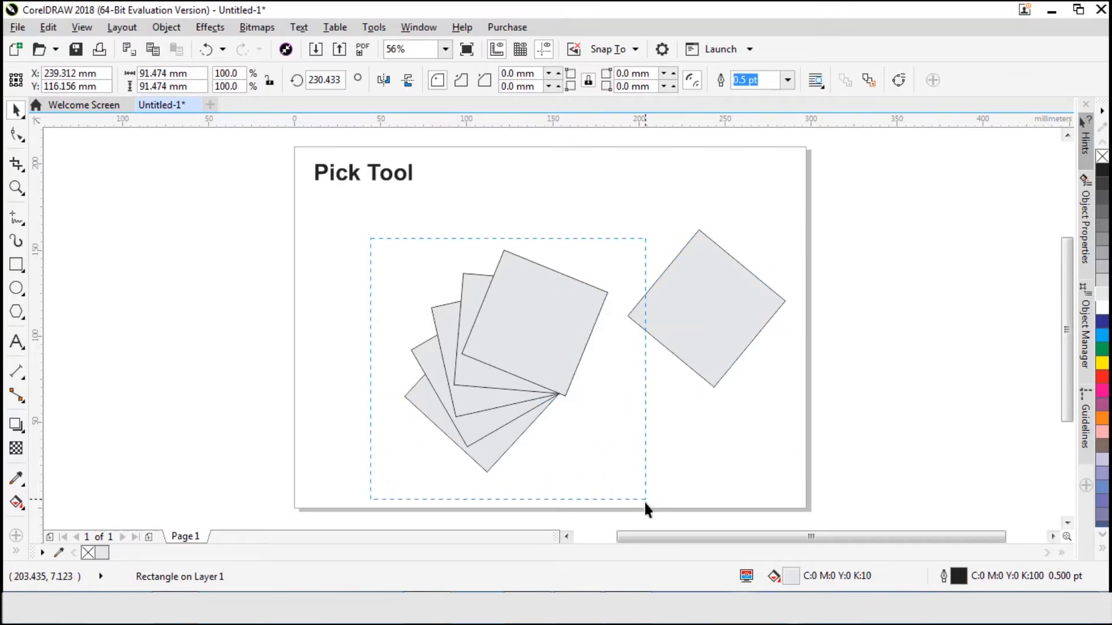
{"action": "left_click_drag", "start_coordinate": [645, 502], "coordinate": [645, 503]}
{"action": "key", "text": "Delete"}
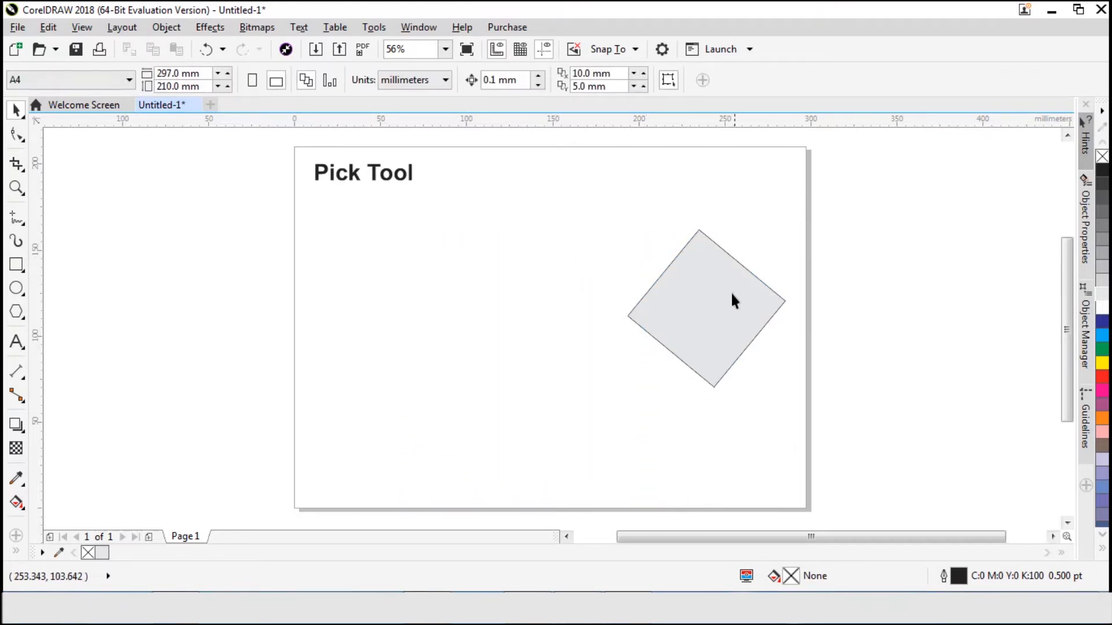
{"action": "key", "text": "ctrl+a"}
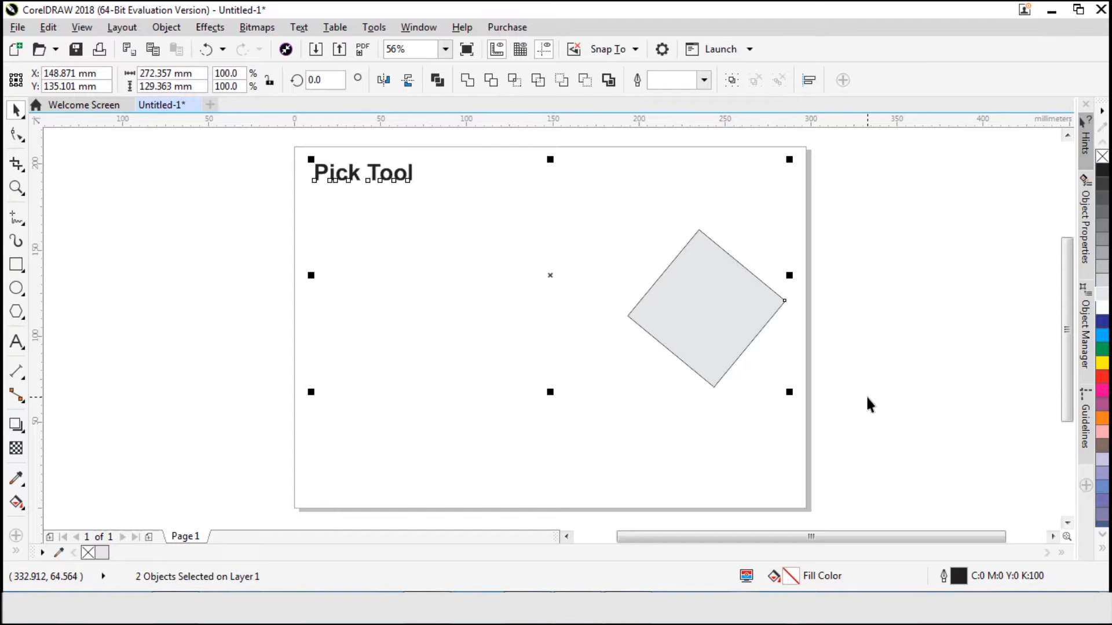
{"action": "key", "text": "Delete"}
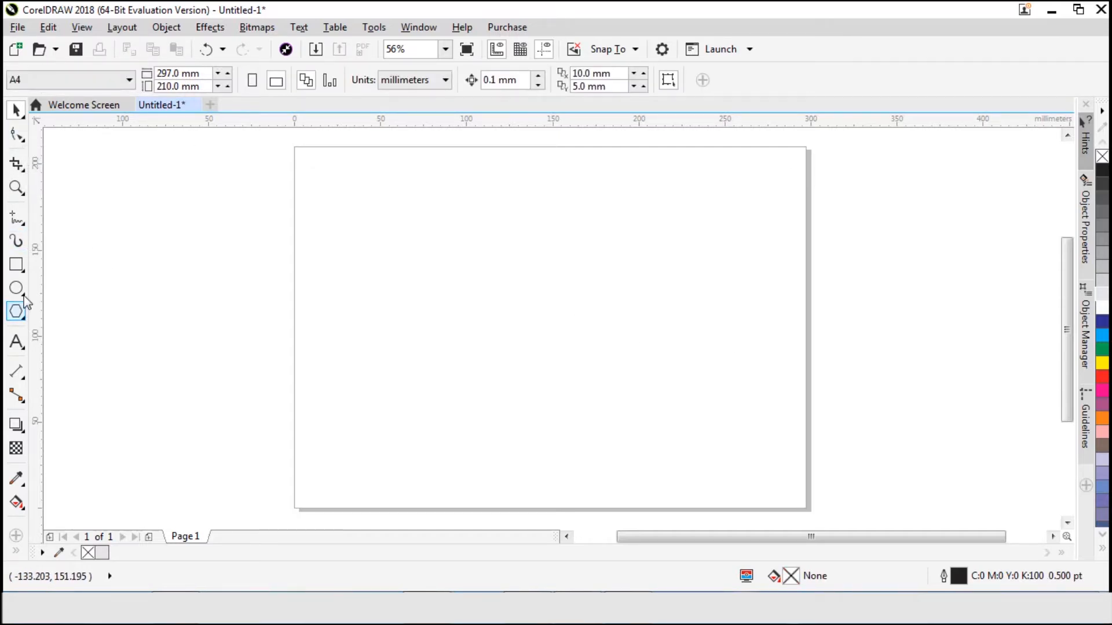
Add the artistic text "Shape Tool" in 100 pt Arial on the empty page.
{"action": "left_click", "coordinate": [16, 342]}
{"action": "scroll", "coordinate": [485, 301], "scroll_direction": "down", "scroll_amount": 1}
{"action": "left_click", "coordinate": [484, 300]}
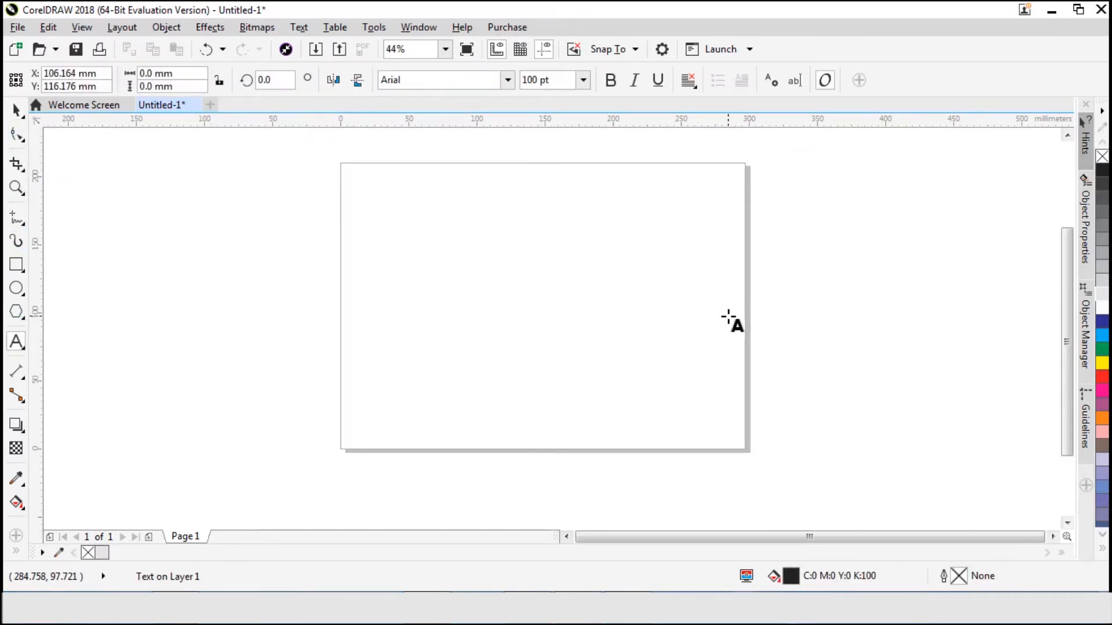
{"action": "type", "text": "S"}
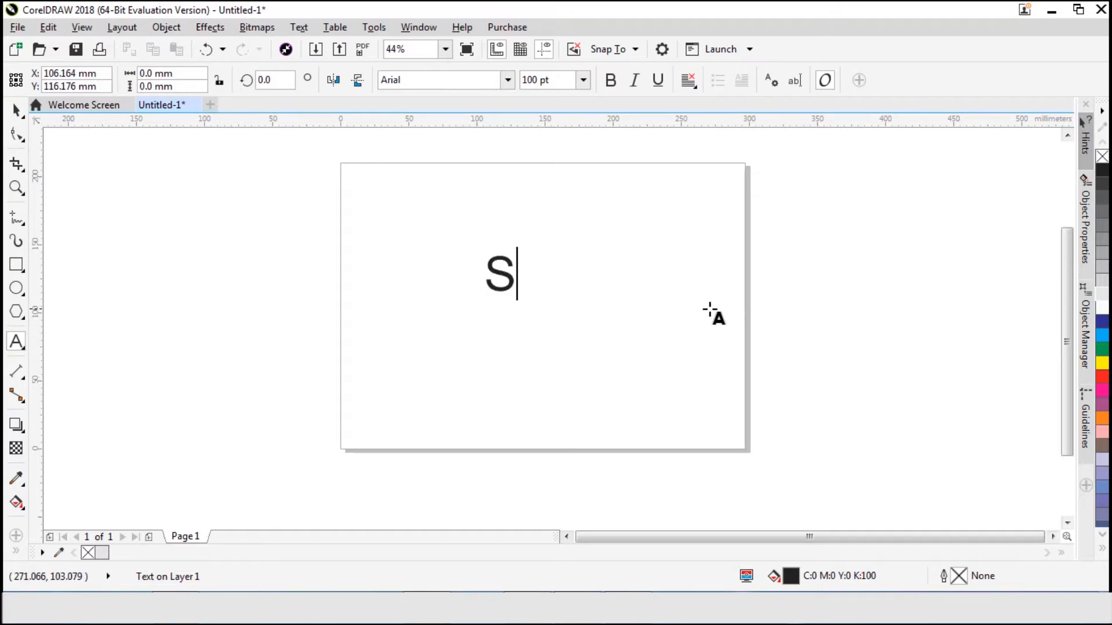
{"action": "type", "text": "hap"}
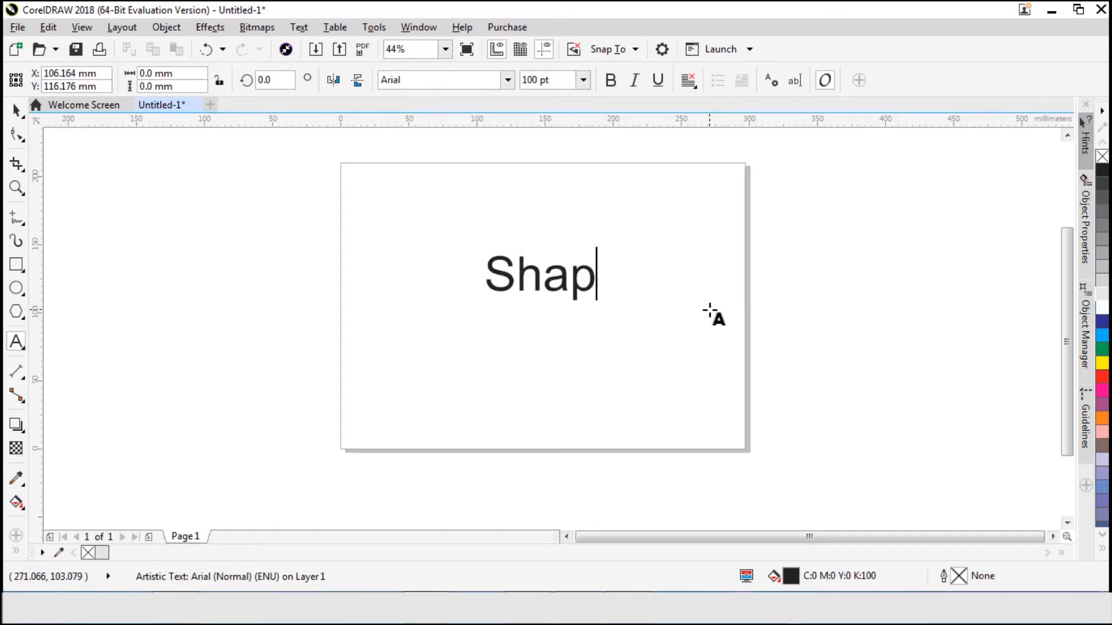
{"action": "type", "text": "e "}
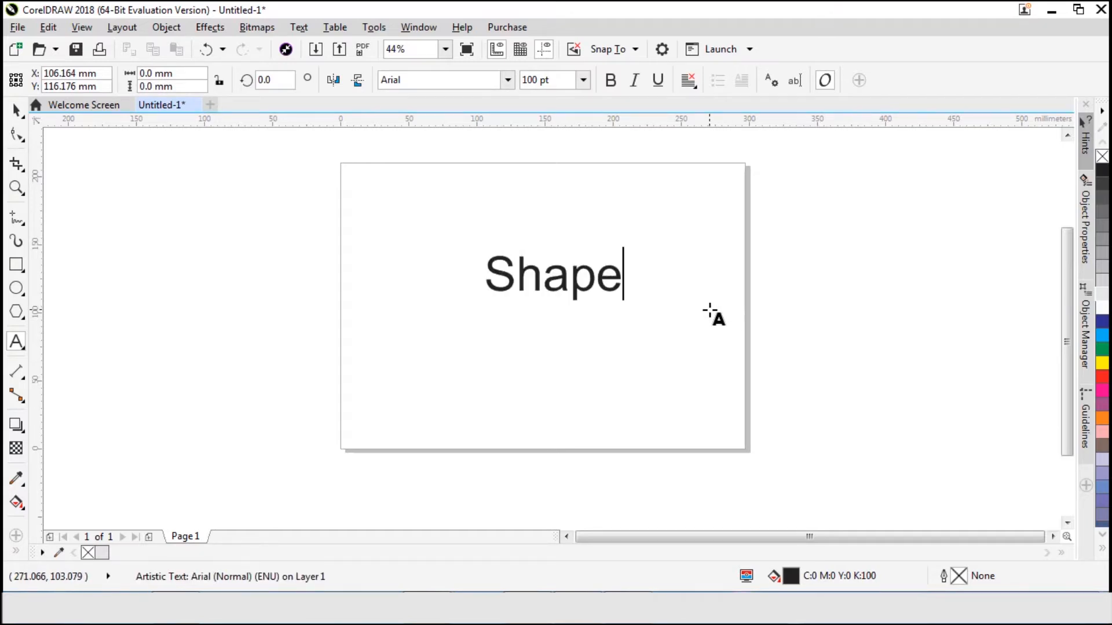
{"action": "type", "text": "Tool"}
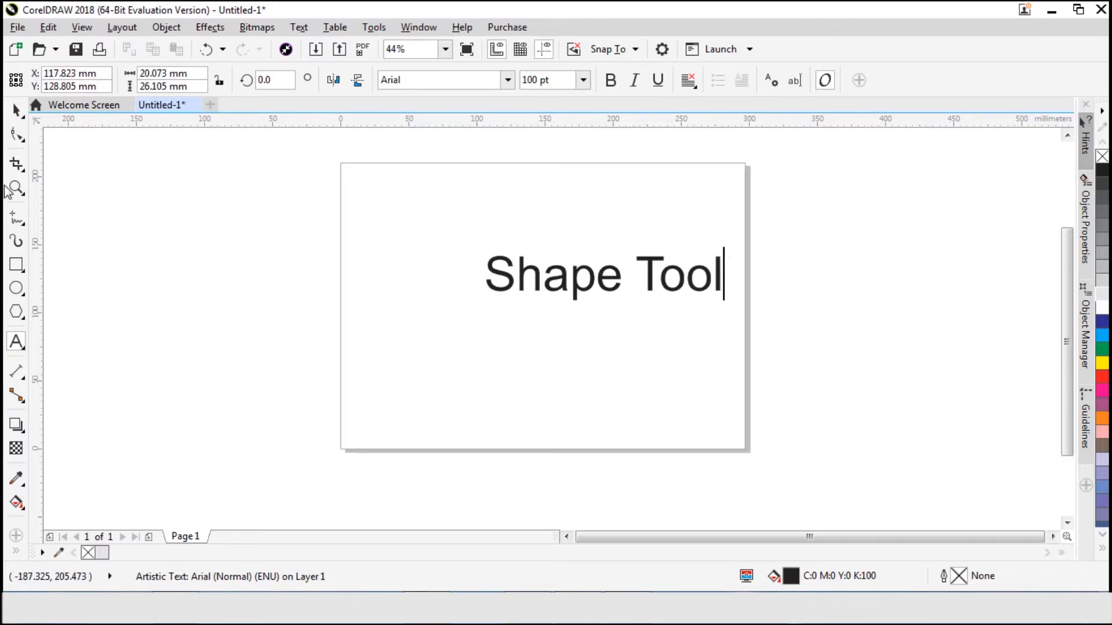
{"action": "left_click", "coordinate": [4, 120]}
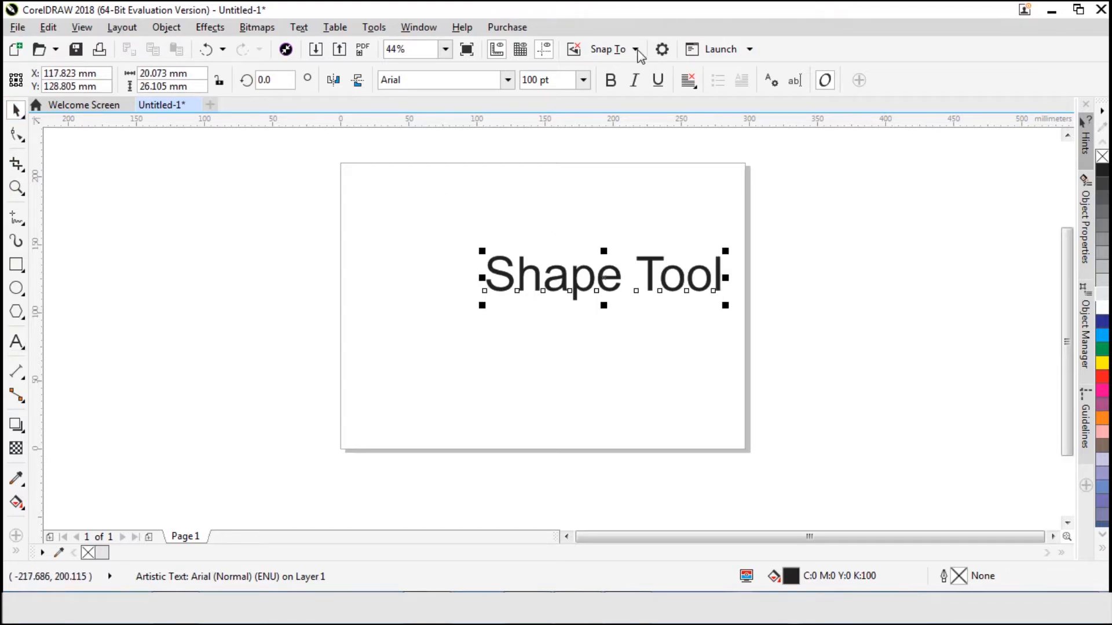
Make the "Shape Tool" text bold at about 92.6 pt and center it on the page.
{"action": "left_click", "coordinate": [611, 79]}
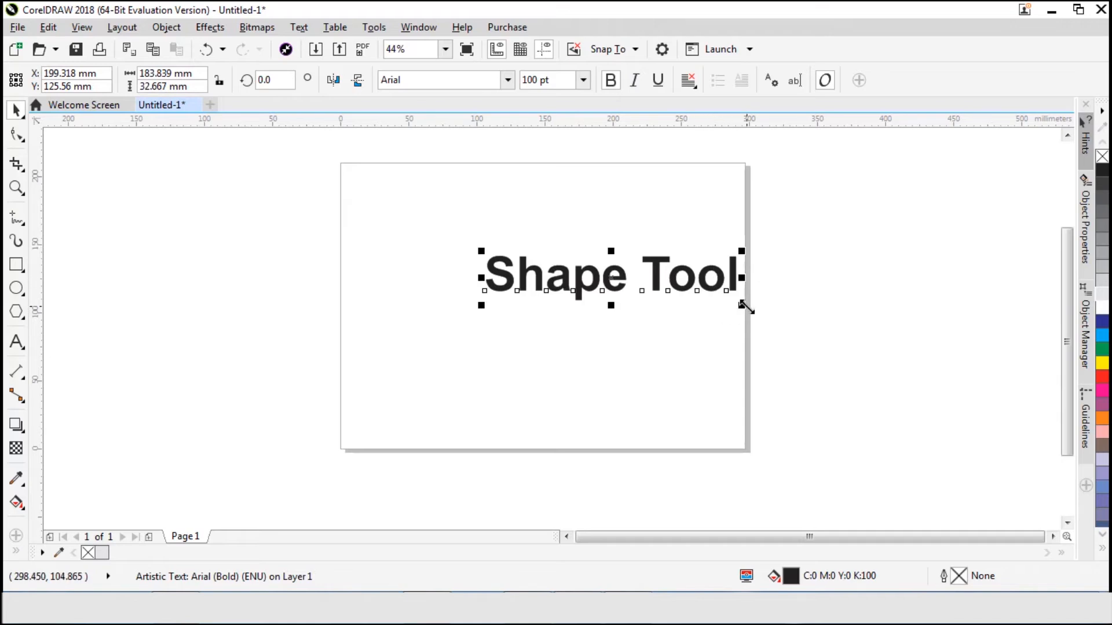
{"action": "left_click_drag", "start_coordinate": [744, 308], "coordinate": [726, 304]}
{"action": "key", "text": "p"}
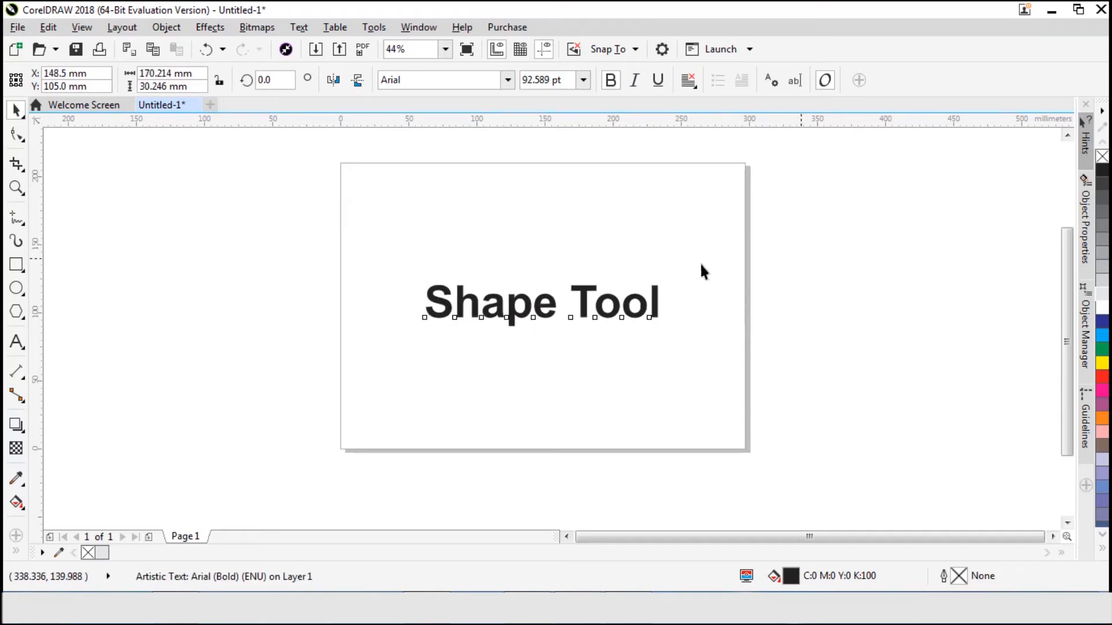
{"action": "left_click", "coordinate": [800, 258]}
Shrink the "Shape Tool" text to heading size and move it to the page's upper-left corner.
{"action": "left_click", "coordinate": [585, 310]}
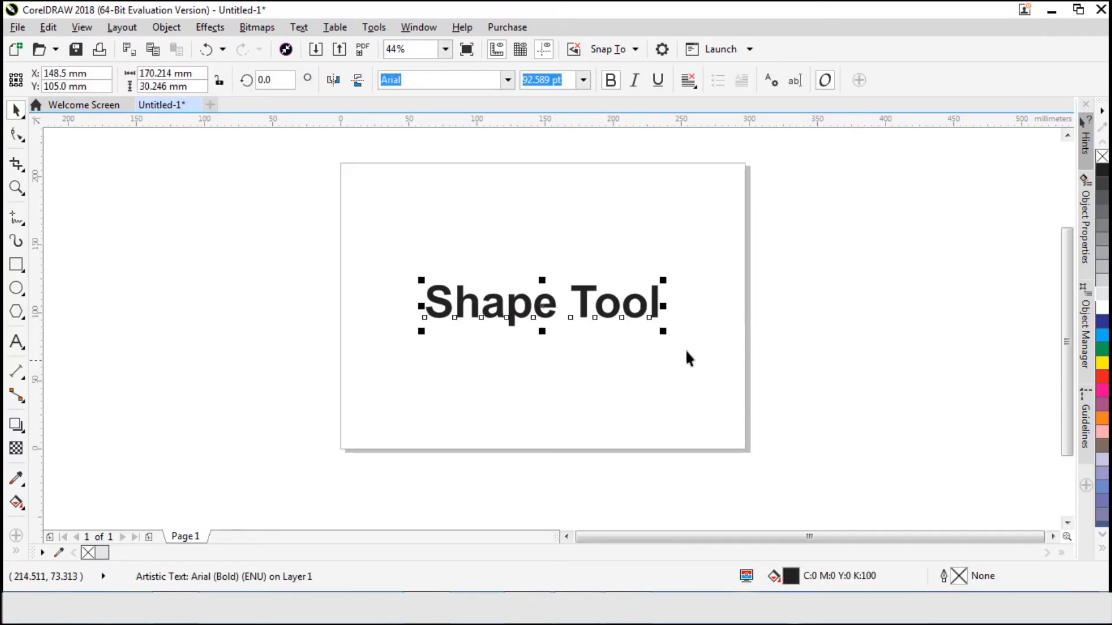
{"action": "left_click_drag", "start_coordinate": [663, 331], "coordinate": [506, 349]}
{"action": "left_click", "coordinate": [506, 346]}
{"action": "left_click", "coordinate": [488, 292]}
{"action": "left_click_drag", "start_coordinate": [509, 302], "coordinate": [430, 183]}
{"action": "left_click", "coordinate": [517, 206]}
Draw a circle about 81 mm in diameter near the center of the page.
{"action": "left_click", "coordinate": [17, 288]}
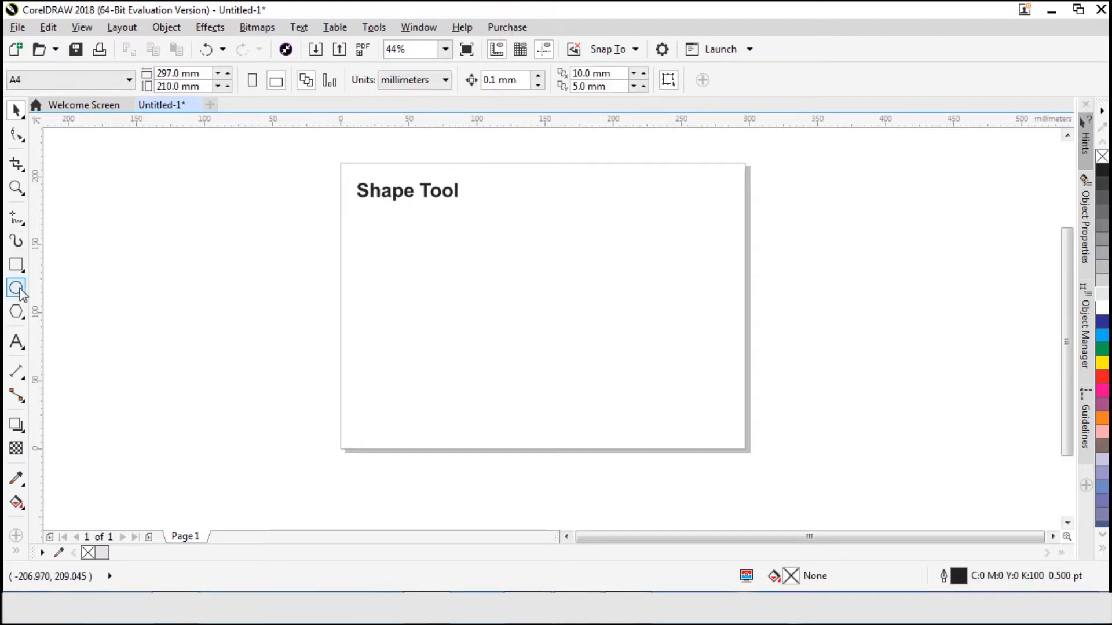
{"action": "left_click_drag", "start_coordinate": [544, 300], "coordinate": [587, 356]}
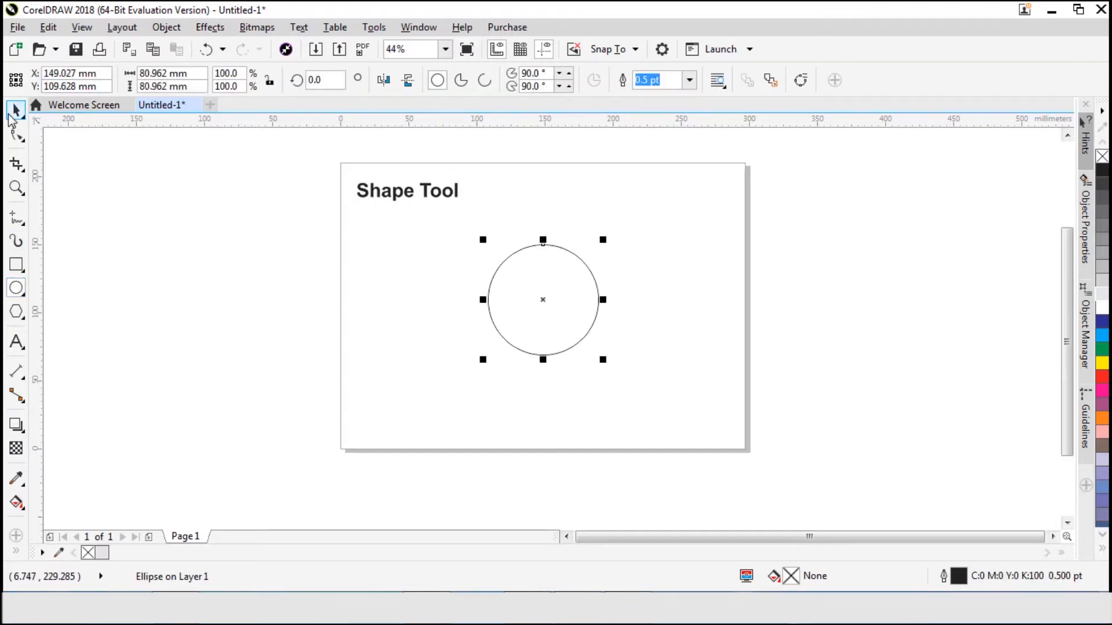
Convert the circle to curves and pull its top node upward to shape it into a teardrop.
{"action": "left_click", "coordinate": [18, 112]}
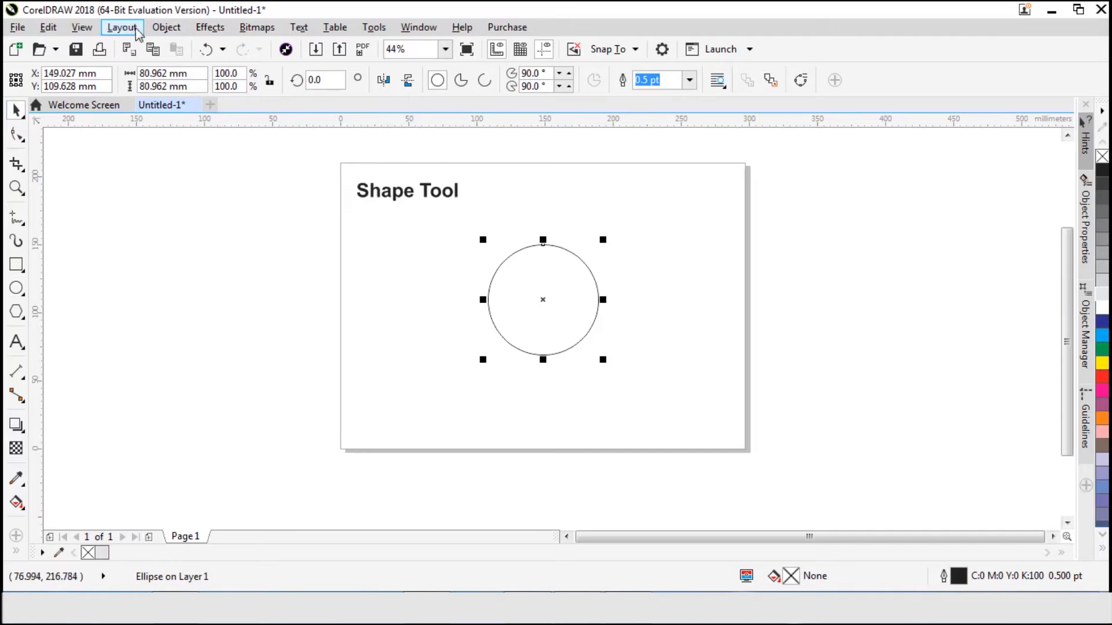
{"action": "left_click", "coordinate": [165, 27]}
{"action": "mouse_move", "coordinate": [216, 408]}
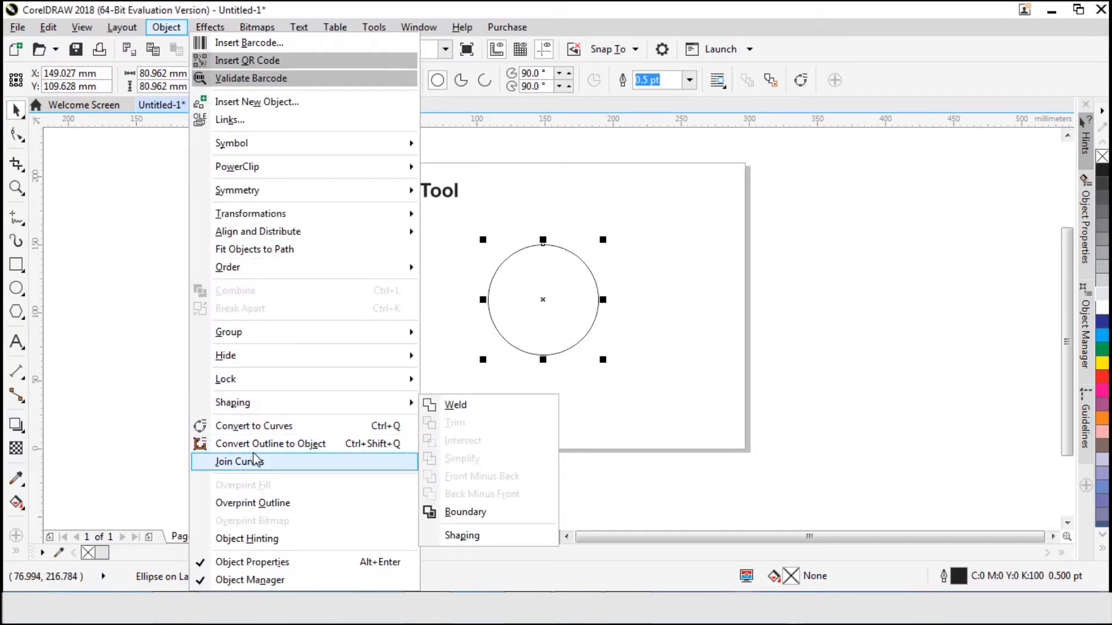
{"action": "left_click", "coordinate": [255, 429]}
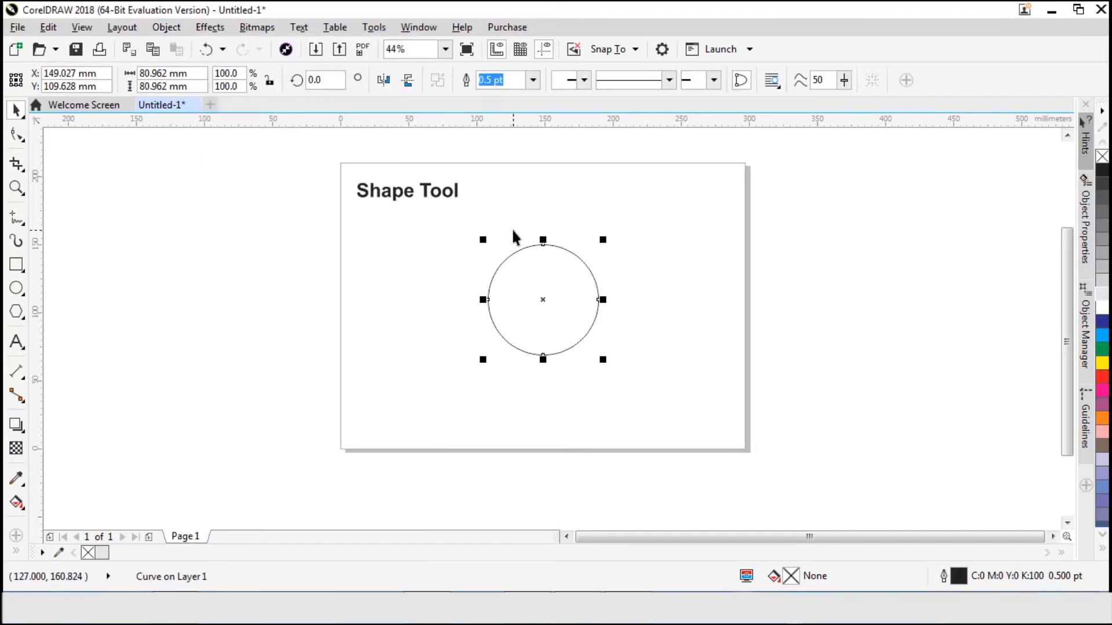
{"action": "left_click", "coordinate": [16, 135]}
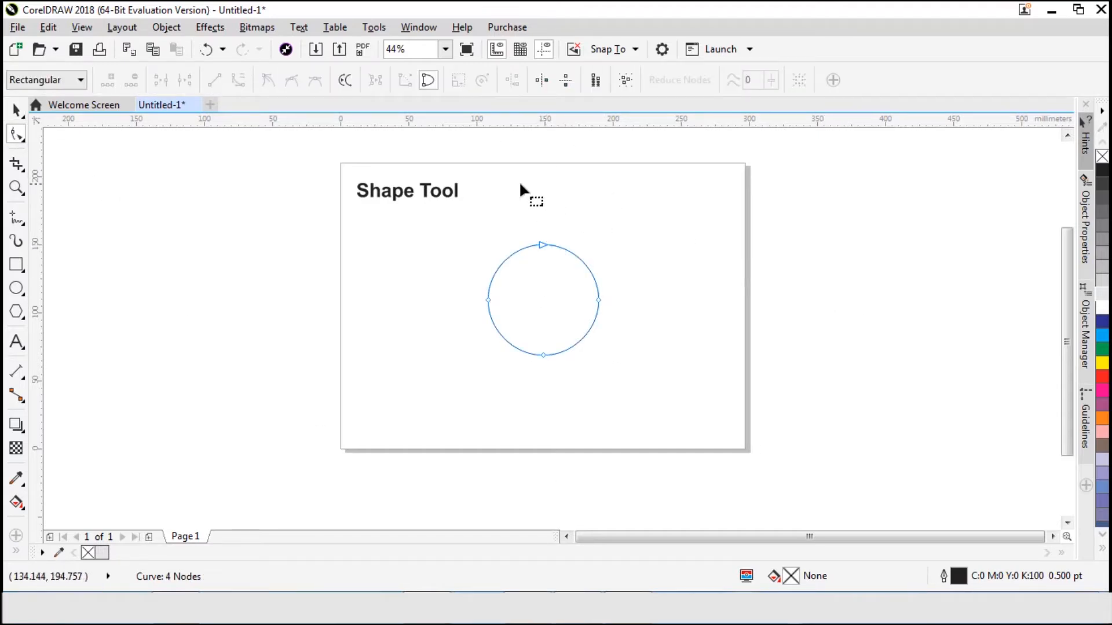
{"action": "left_click_drag", "start_coordinate": [541, 245], "coordinate": [547, 207]}
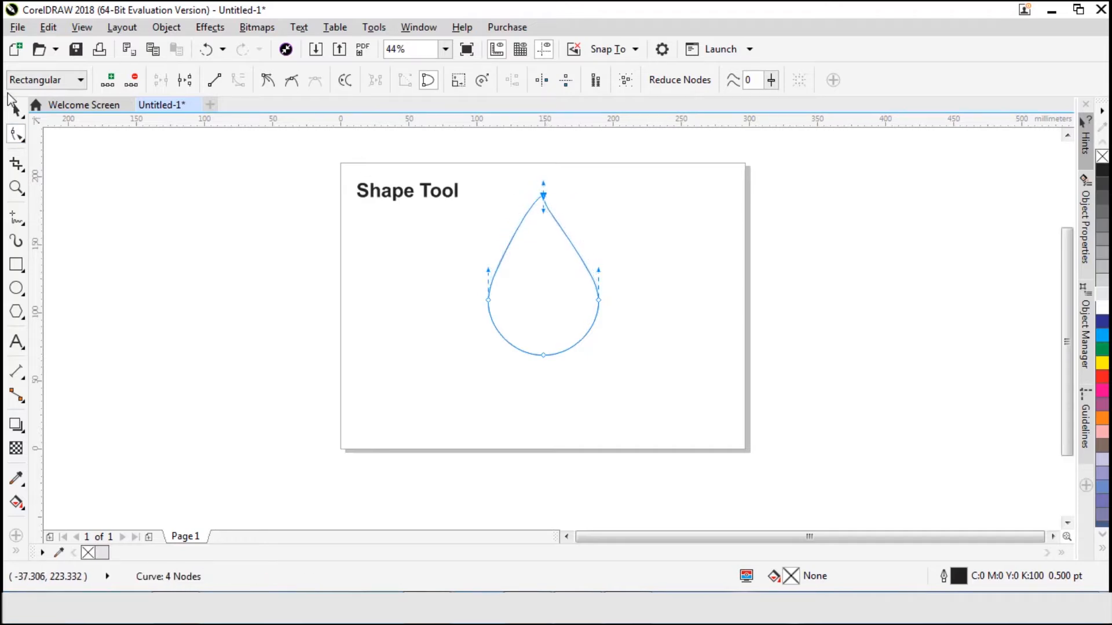
Narrow the teardrop and scale it down to a slim petal about 23 mm wide and 61 mm high.
{"action": "key", "text": "space"}
{"action": "left_click_drag", "start_coordinate": [599, 275], "coordinate": [560, 276]}
{"action": "left_click_drag", "start_coordinate": [486, 276], "coordinate": [499, 275]}
{"action": "left_click_drag", "start_coordinate": [569, 360], "coordinate": [550, 271]}
Make a rotated copy of the petal around a point just below its base and repeat it into a full 17-petal flower.
{"action": "left_click", "coordinate": [543, 258]}
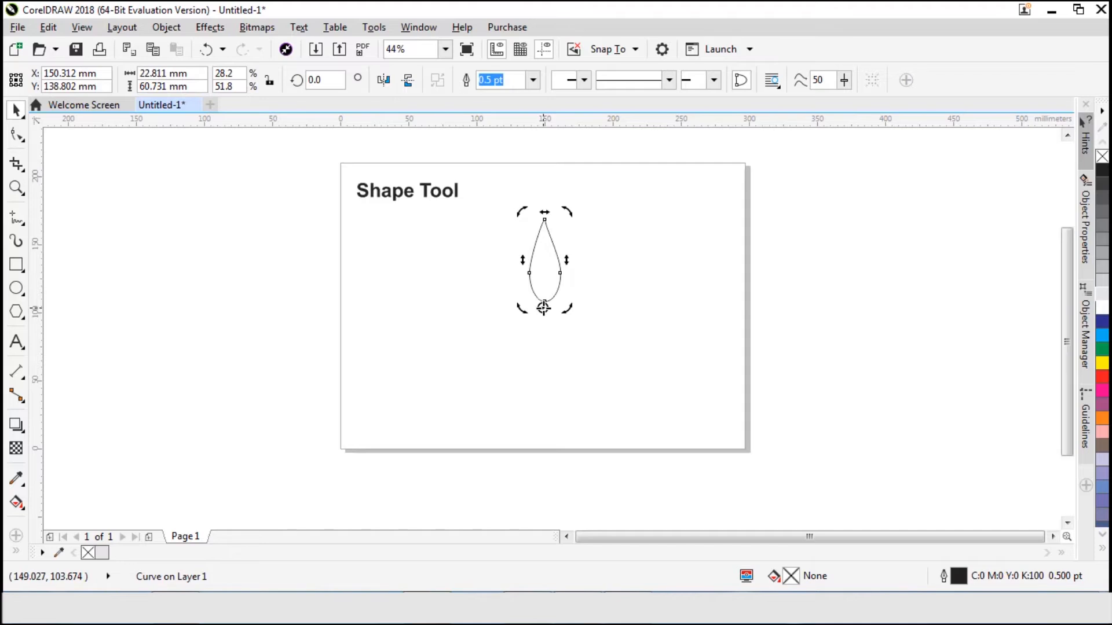
{"action": "left_click_drag", "start_coordinate": [566, 218], "coordinate": [592, 248]}
{"action": "key", "text": "ctrl+r"}
{"action": "key", "text": "ctrl+r"}
{"action": "key", "text": "ctrl+r"}
{"action": "key", "text": "ctrl+r"}
{"action": "key", "text": "ctrl+r"}
{"action": "key", "text": "ctrl+r"}
{"action": "key", "text": "ctrl+r"}
{"action": "key", "text": "ctrl+r"}
{"action": "key", "text": "ctrl+r"}
{"action": "key", "text": "ctrl+r"}
{"action": "key", "text": "ctrl+r"}
{"action": "key", "text": "ctrl+r"}
{"action": "key", "text": "ctrl+r"}
{"action": "key", "text": "ctrl+r"}
{"action": "key", "text": "ctrl+r"}
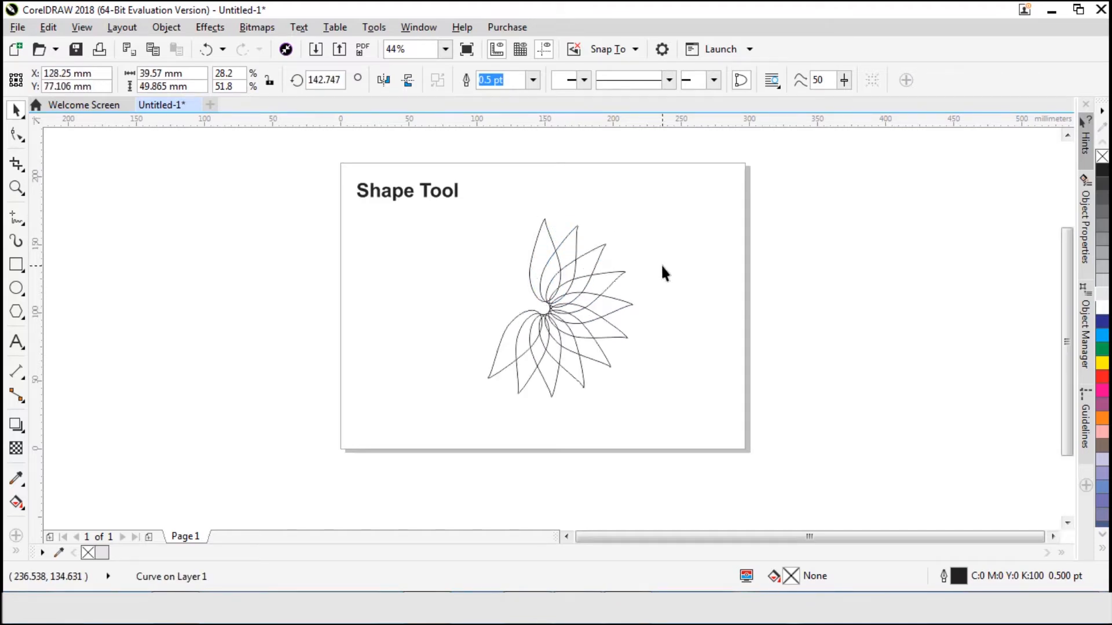
Fill all the petals with cyan (C:100 M:0 Y:0 K:0) and scale the flower down to about 62 mm wide.
{"action": "left_click", "coordinate": [668, 227]}
{"action": "left_click_drag", "start_coordinate": [442, 216], "coordinate": [742, 511]}
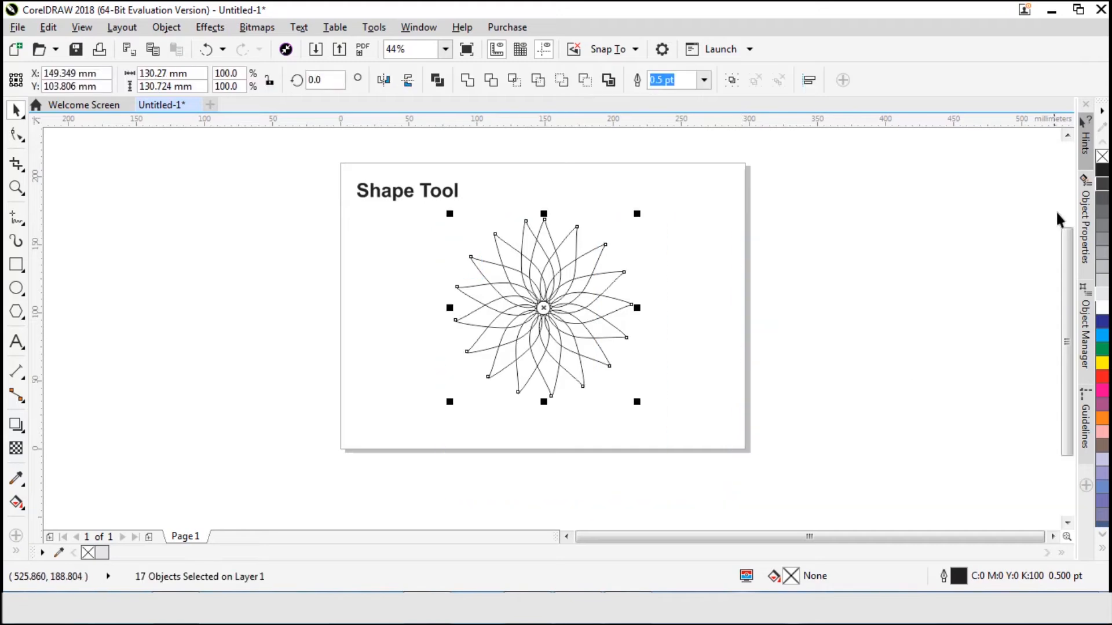
{"action": "left_click", "coordinate": [1102, 336]}
{"action": "left_click_drag", "start_coordinate": [637, 404], "coordinate": [542, 306]}
Place two copies of the blue flower, one near the page's upper-right corner and one lower on the left half.
{"action": "left_click_drag", "start_coordinate": [505, 247], "coordinate": [674, 226]}
{"action": "left_click_drag", "start_coordinate": [674, 227], "coordinate": [474, 309]}
{"action": "right_click", "coordinate": [568, 241]}
{"action": "right_click", "coordinate": [474, 310]}
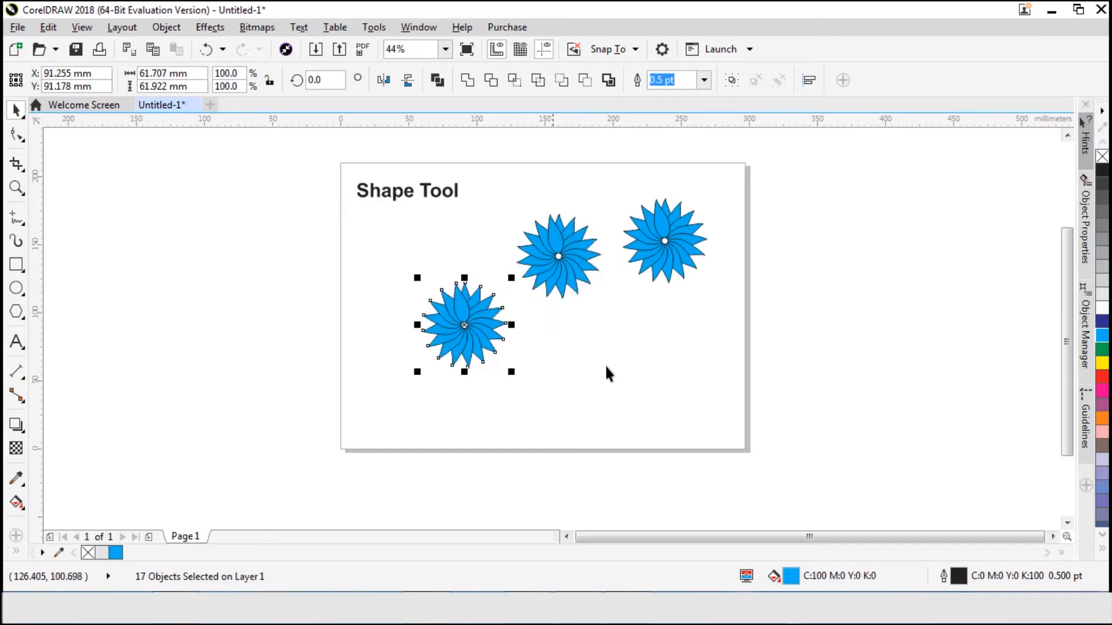
Delete the three flowers and the "Shape Tool" heading to empty the page.
{"action": "left_click", "coordinate": [602, 370]}
{"action": "left_click_drag", "start_coordinate": [302, 148], "coordinate": [771, 432]}
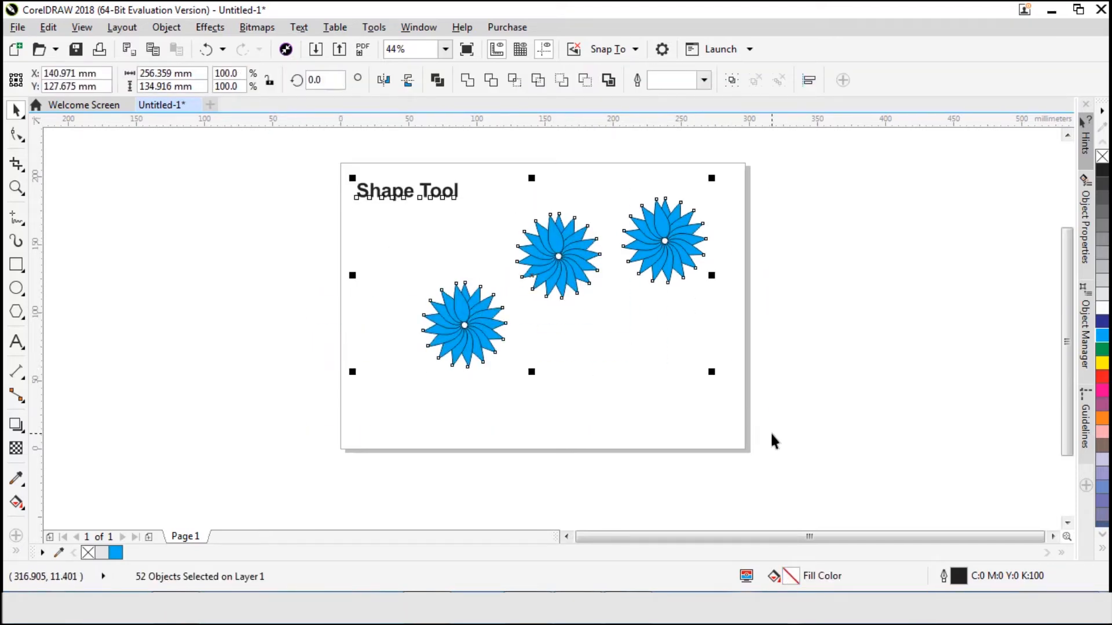
{"action": "key", "text": "Delete"}
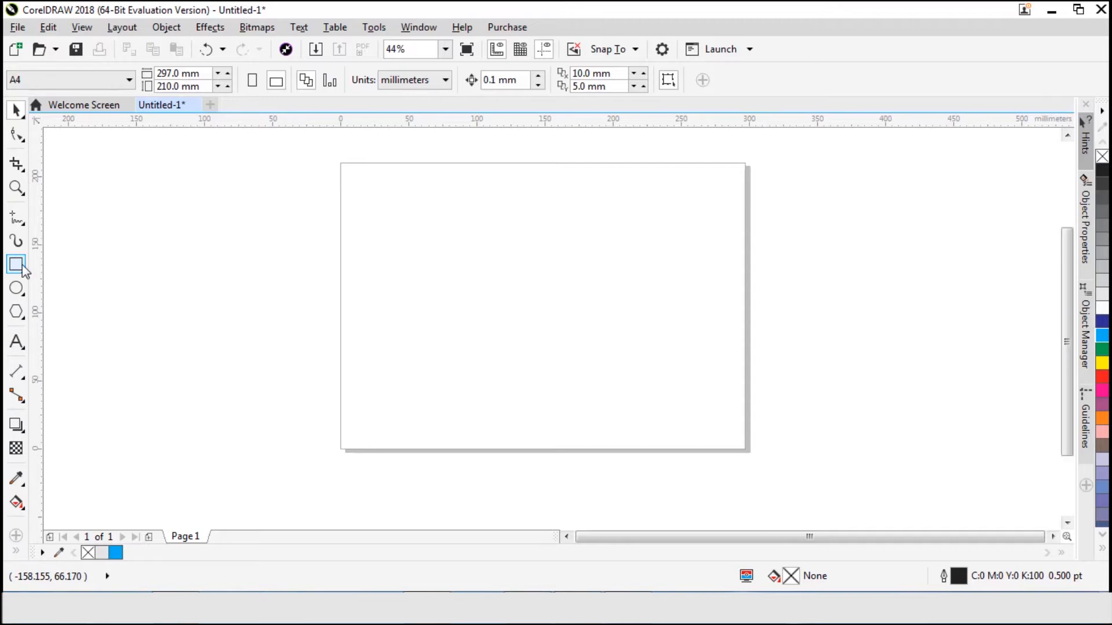
Add the artistic text "Freehand Tool" in 100 pt Arial on the empty page.
{"action": "type", "text": "F"}
{"action": "type", "text": "re"}
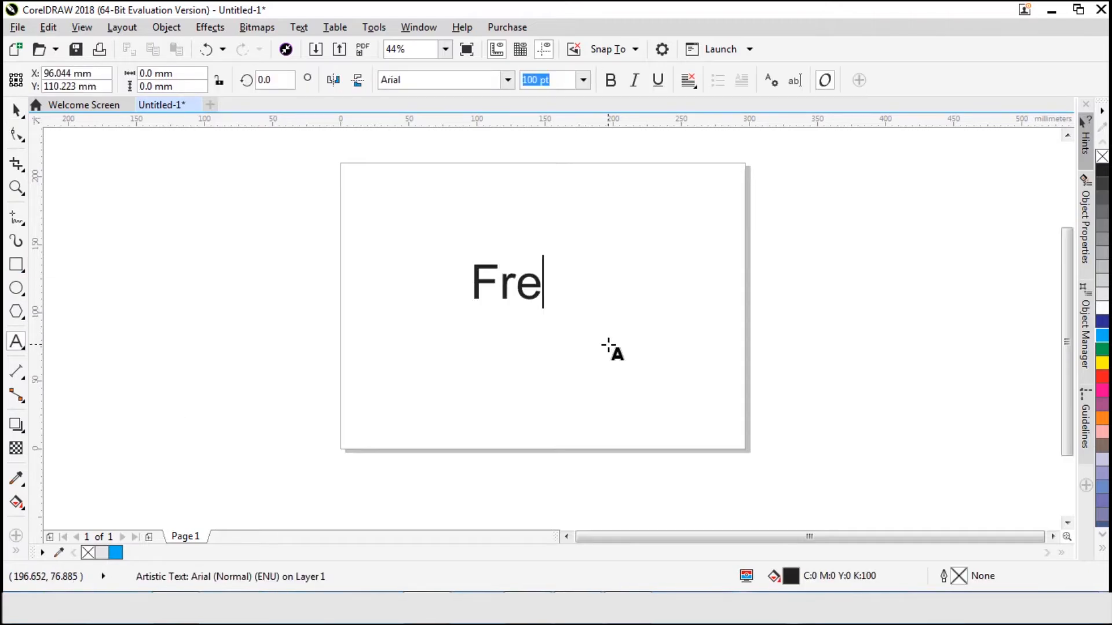
{"action": "type", "text": "ehand t"}
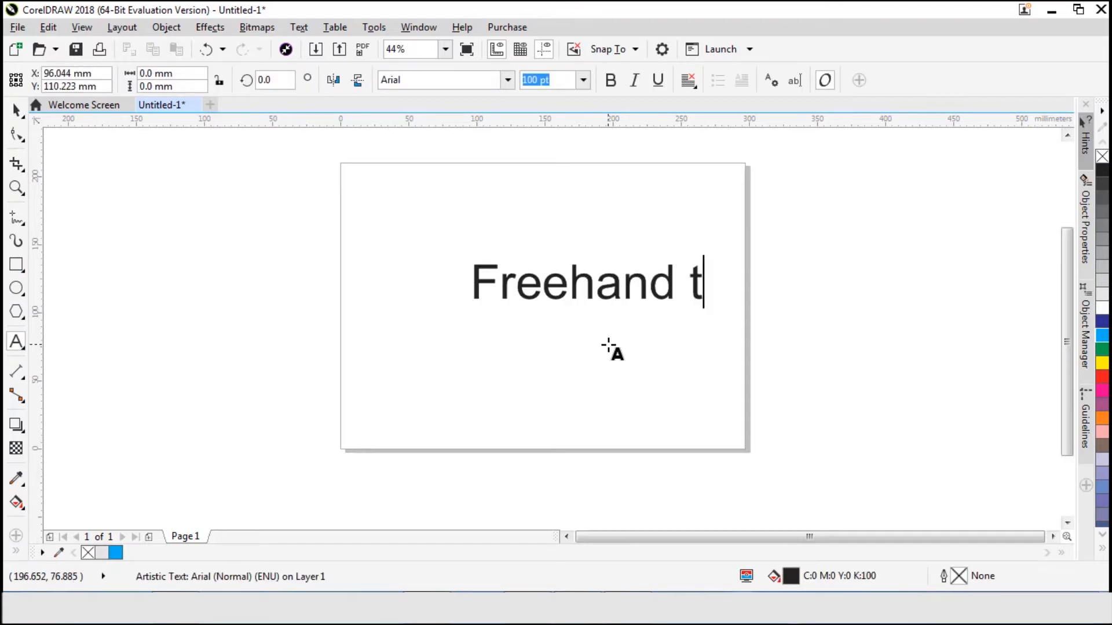
{"action": "key", "text": "BackSpace"}
{"action": "type", "text": "T"}
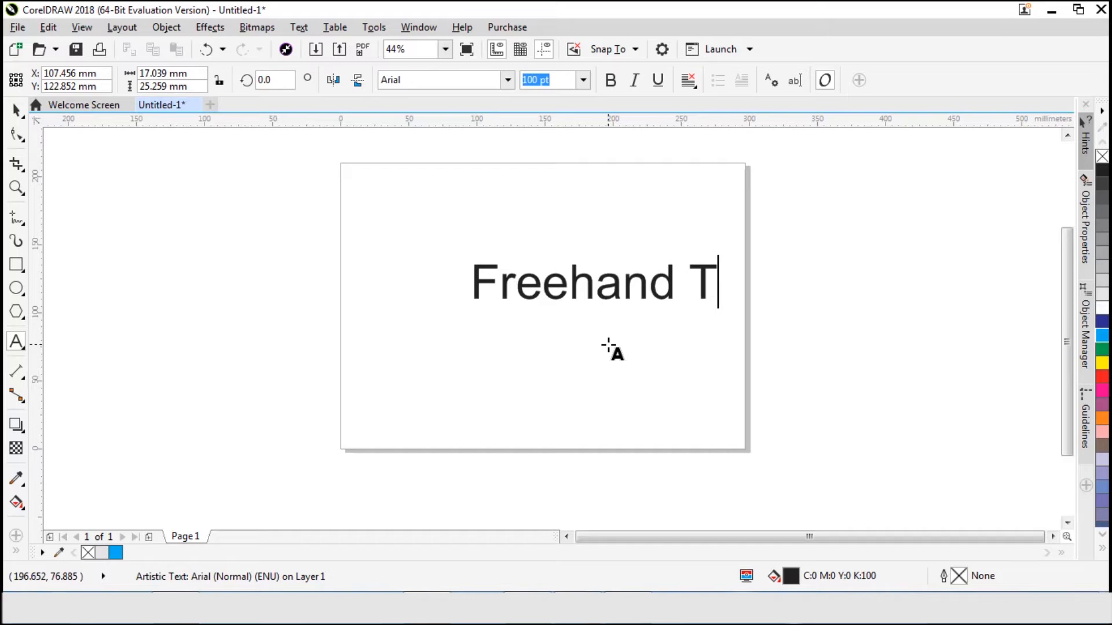
{"action": "type", "text": "oo"}
{"action": "type", "text": "l"}
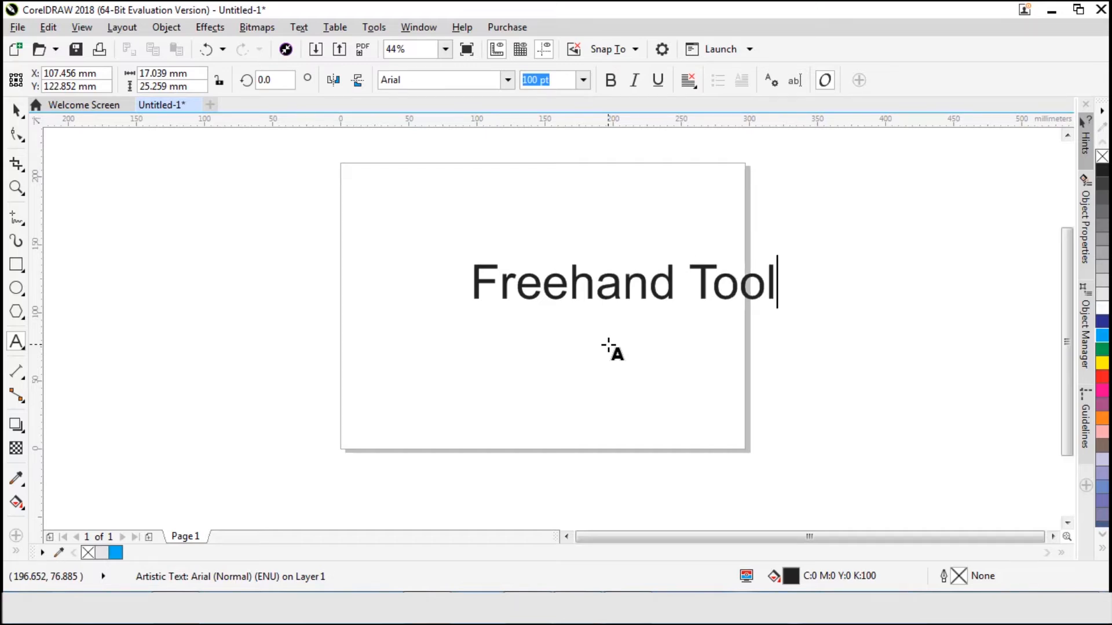
Center the "Freehand Tool" text on the page, scale it to about 77 pt and make it bold.
{"action": "left_click", "coordinate": [15, 110]}
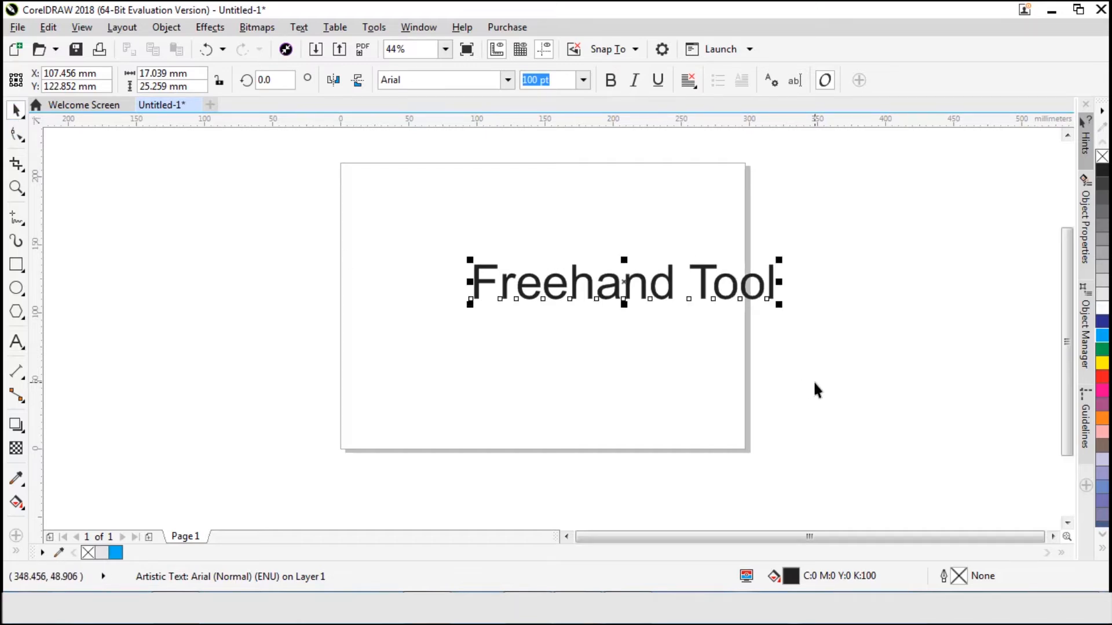
{"action": "key", "text": "p"}
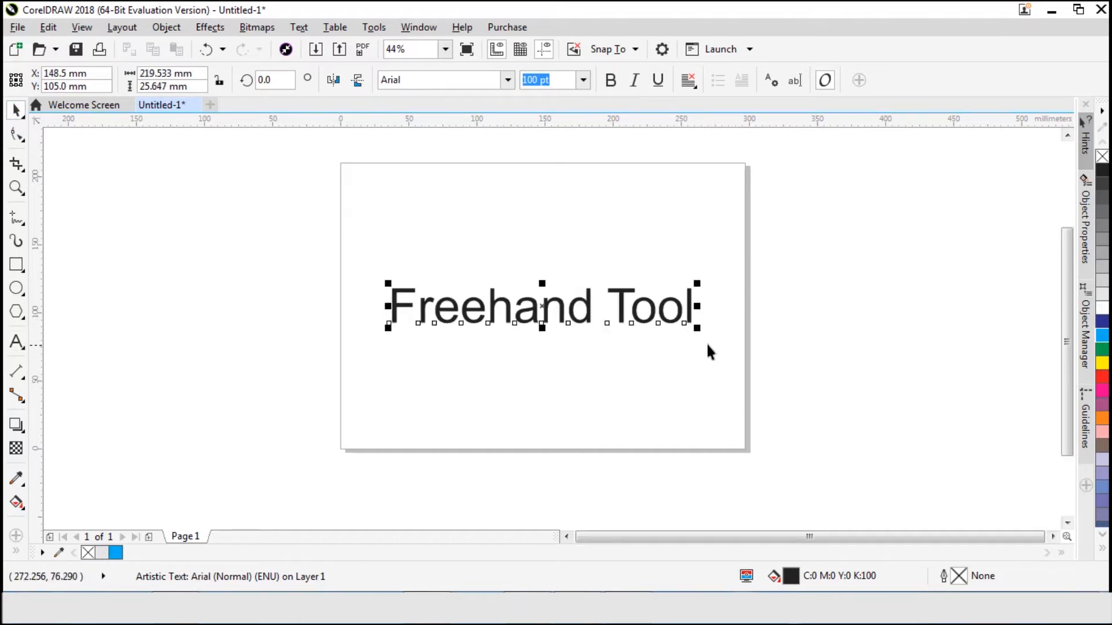
{"action": "left_click_drag", "start_coordinate": [699, 330], "coordinate": [665, 324]}
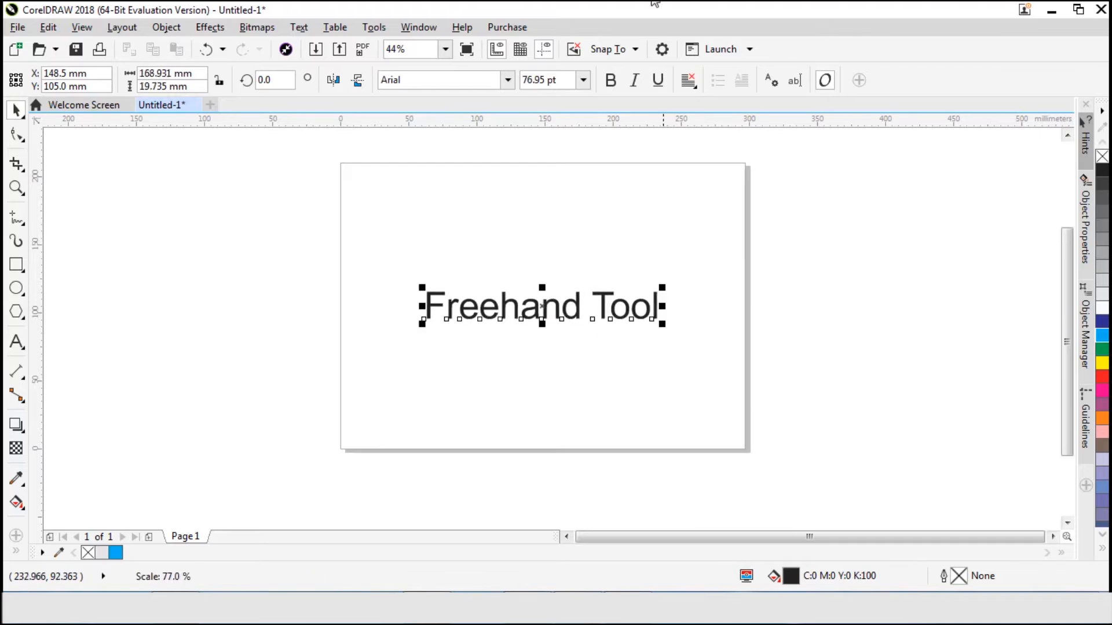
{"action": "left_click", "coordinate": [610, 80]}
{"action": "left_click", "coordinate": [589, 250]}
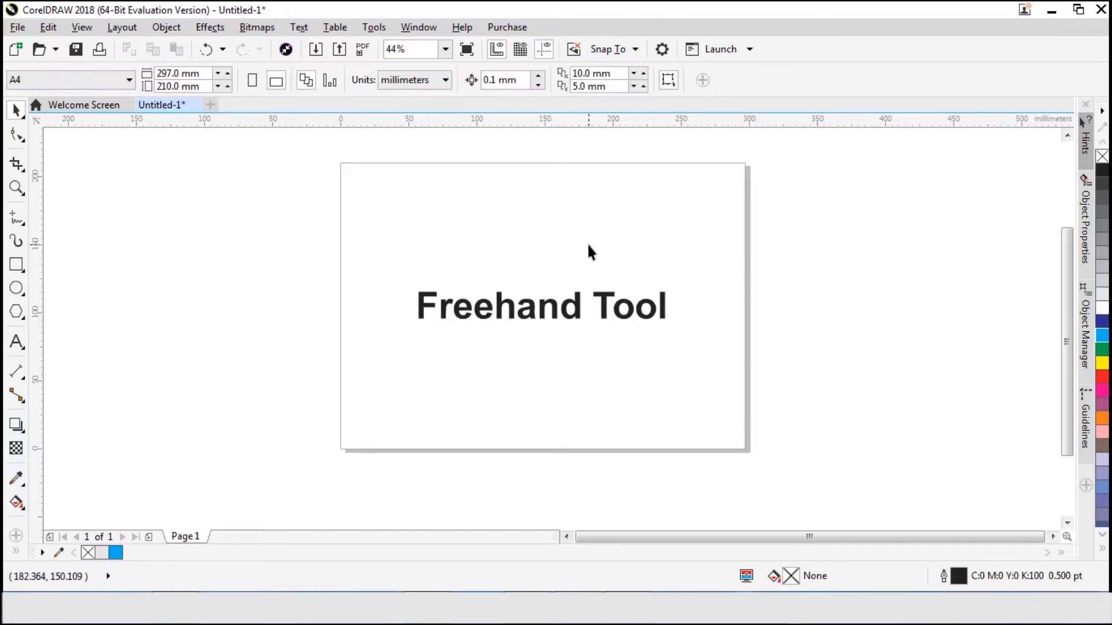
Shrink the "Freehand Tool" text to about 30 pt and move it to the page's upper-left corner.
{"action": "left_click", "coordinate": [581, 310]}
{"action": "left_click_drag", "start_coordinate": [670, 327], "coordinate": [522, 365]}
{"action": "mouse_move", "coordinate": [435, 266]}
{"action": "left_mouse_down"}
{"action": "mouse_move", "coordinate": [357, 196]}
{"action": "mouse_move", "coordinate": [373, 206]}
{"action": "mouse_move", "coordinate": [385, 194]}
{"action": "left_mouse_up"}
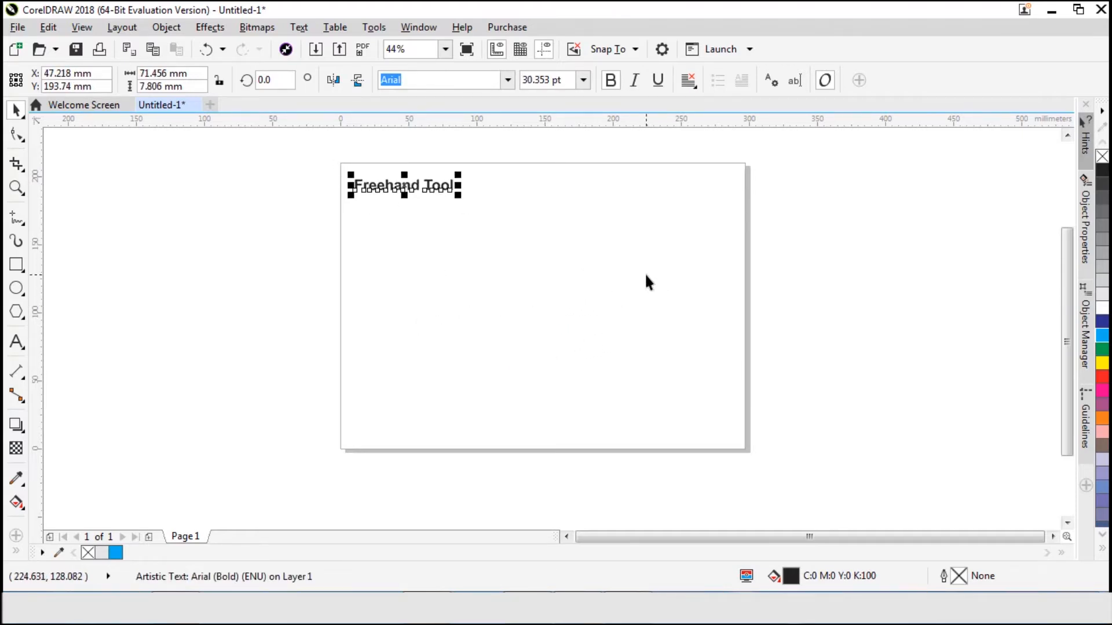
{"action": "left_click", "coordinate": [647, 268]}
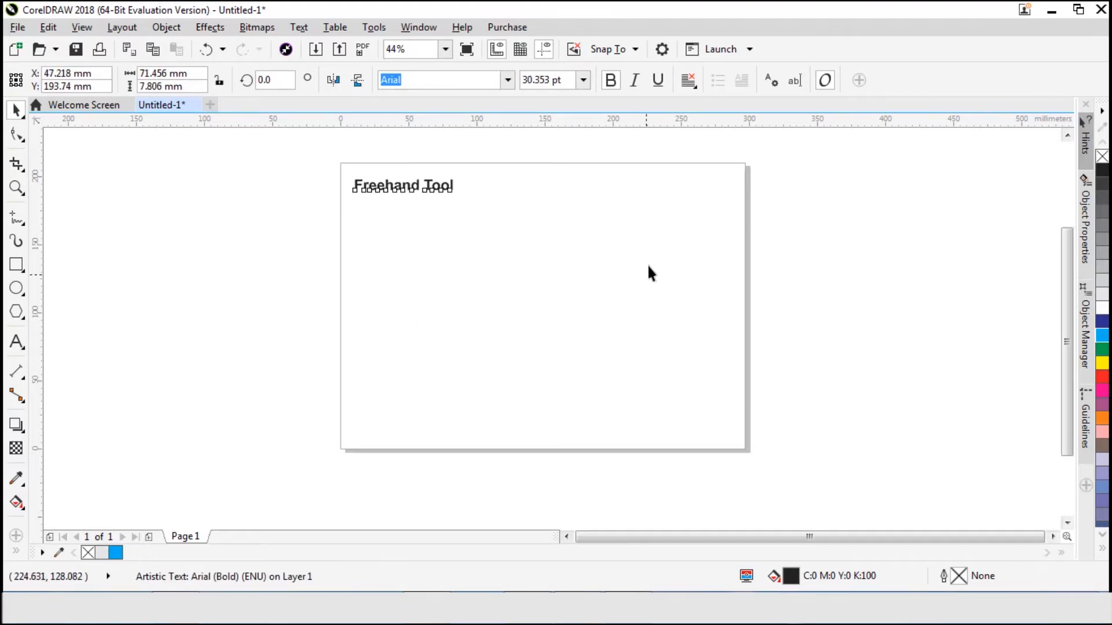
Draw a closed diamond of four straight segments with the Freehand tool near the center of the page.
{"action": "left_click", "coordinate": [17, 217]}
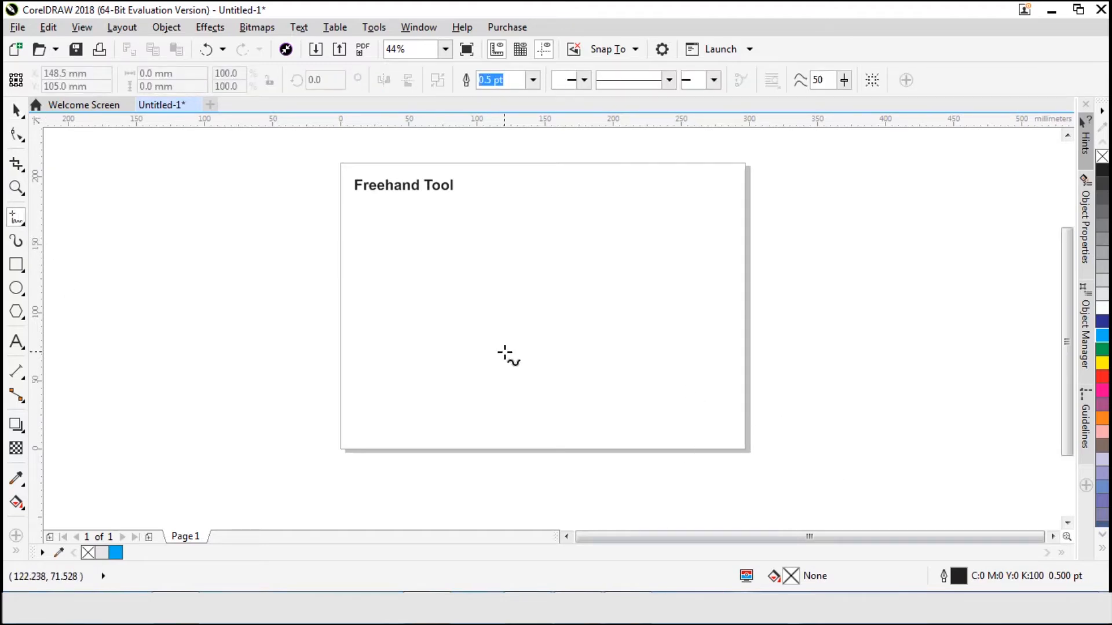
{"action": "left_click", "coordinate": [555, 213]}
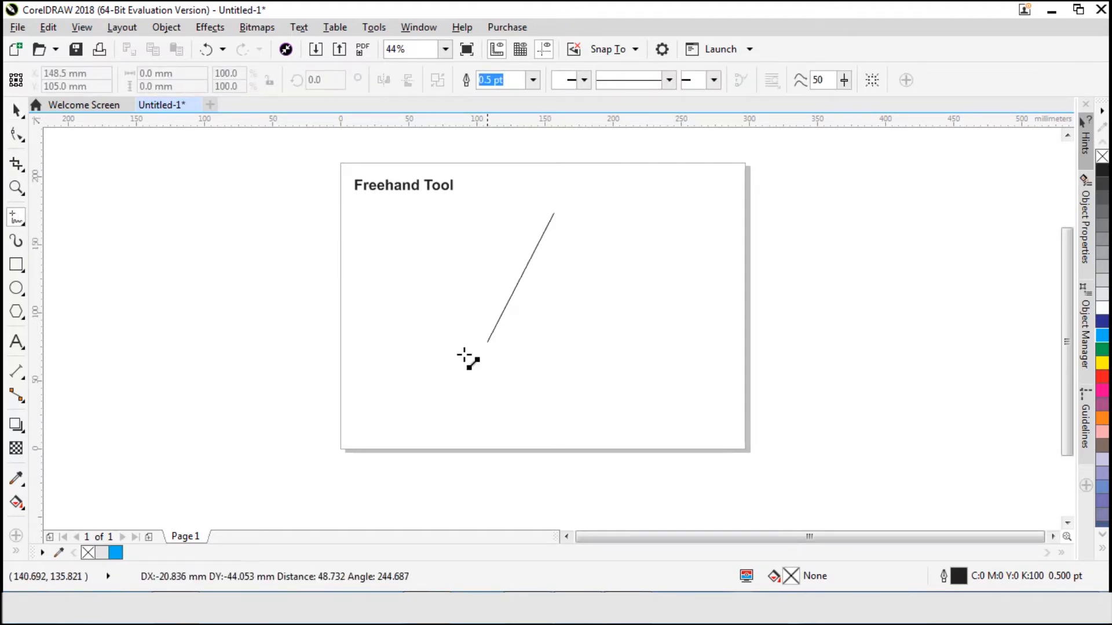
{"action": "double_click", "coordinate": [499, 274]}
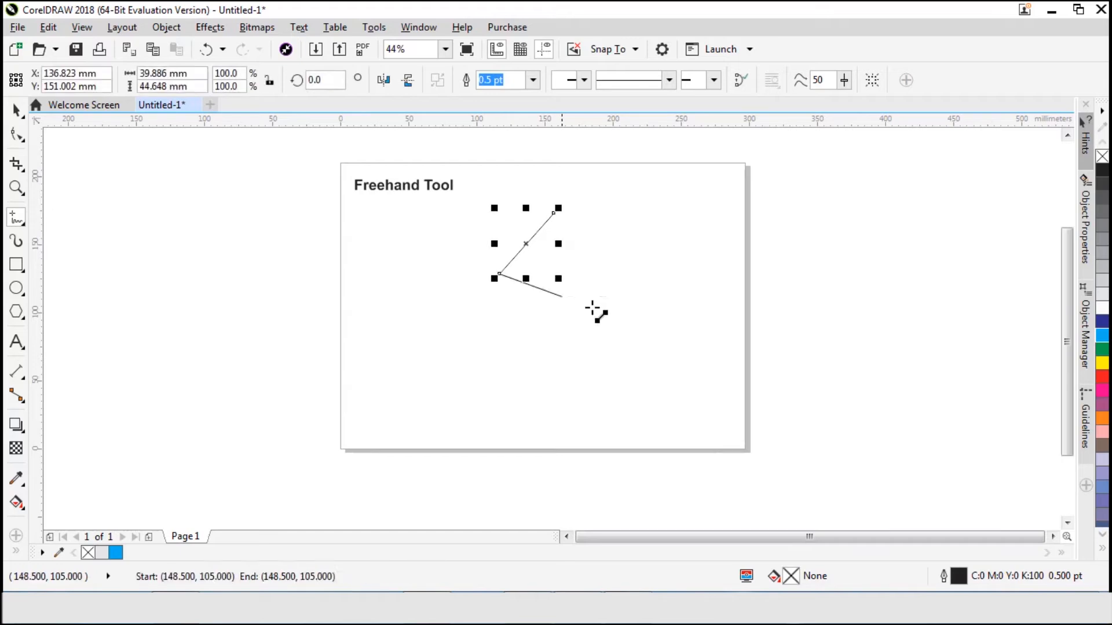
{"action": "double_click", "coordinate": [556, 334]}
{"action": "double_click", "coordinate": [618, 269]}
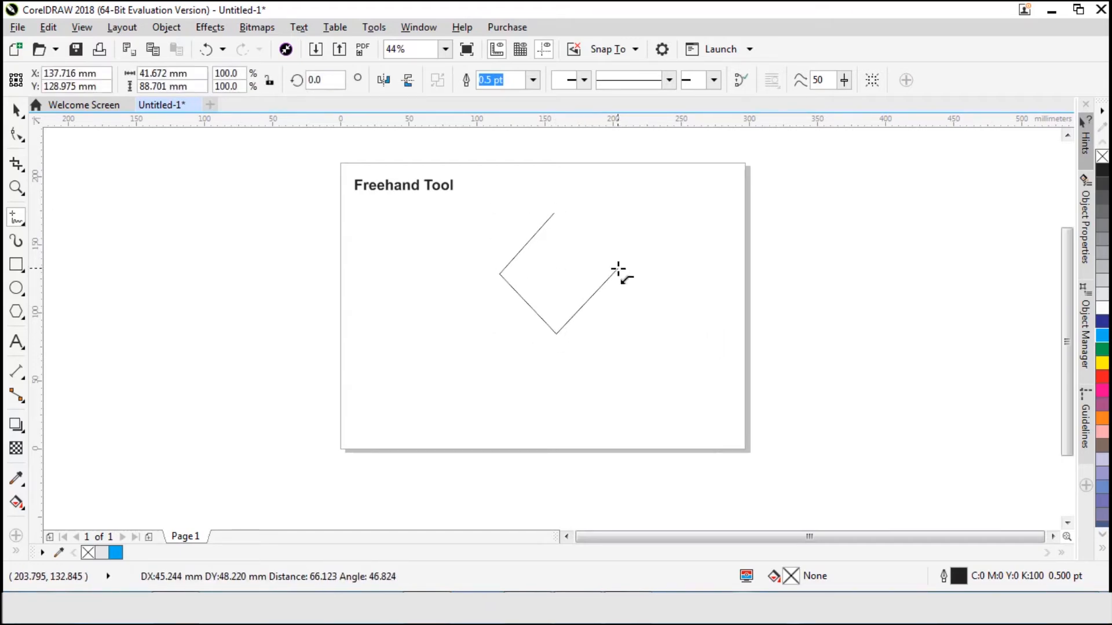
{"action": "left_click", "coordinate": [558, 209]}
Adjust the diamond's top and right corner nodes with the Shape tool to make it more symmetrical.
{"action": "key", "text": "F10"}
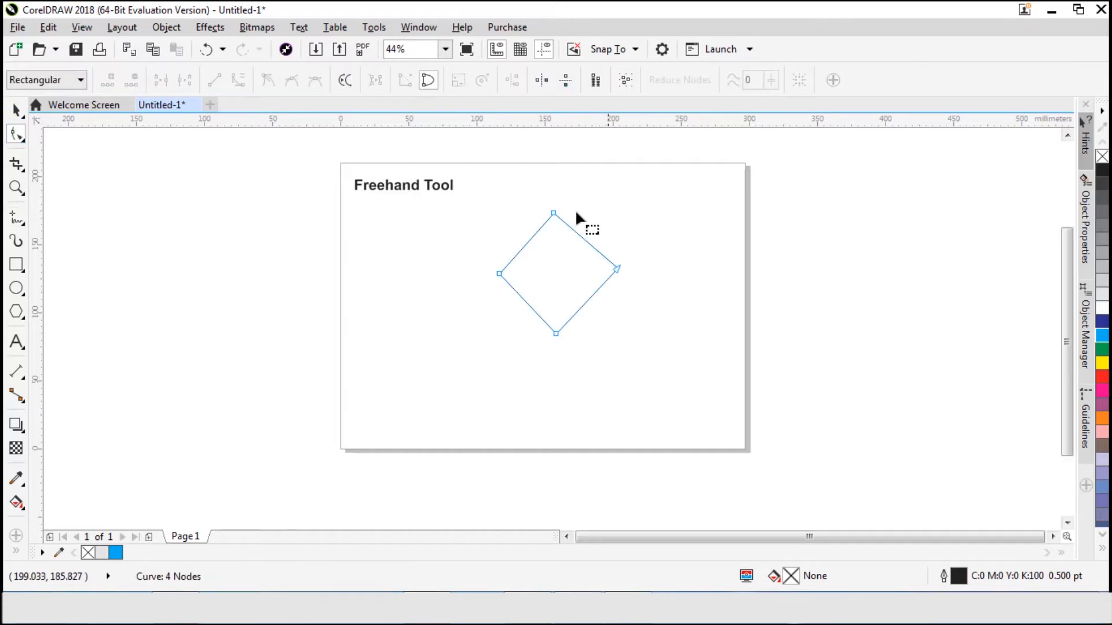
{"action": "left_click_drag", "start_coordinate": [549, 215], "coordinate": [554, 207]}
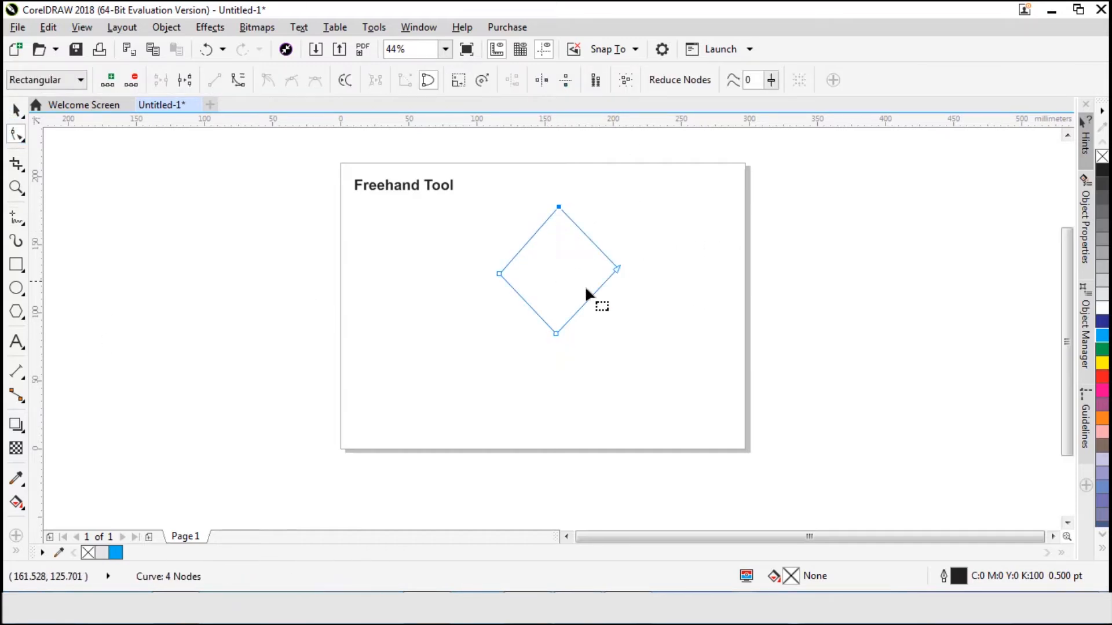
{"action": "left_click_drag", "start_coordinate": [617, 270], "coordinate": [615, 274]}
{"action": "left_click", "coordinate": [572, 292]}
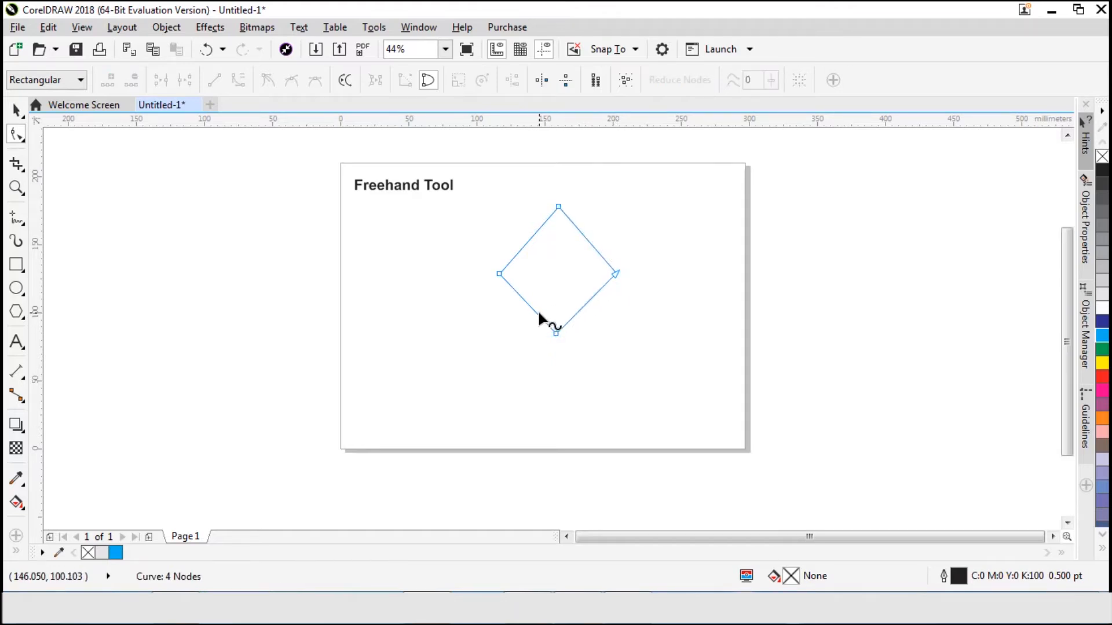
Add two nodes on each lower edge of the diamond and pull two bottom nodes down into a flared base.
{"action": "left_click", "coordinate": [536, 312]}
{"action": "double_click", "coordinate": [573, 317]}
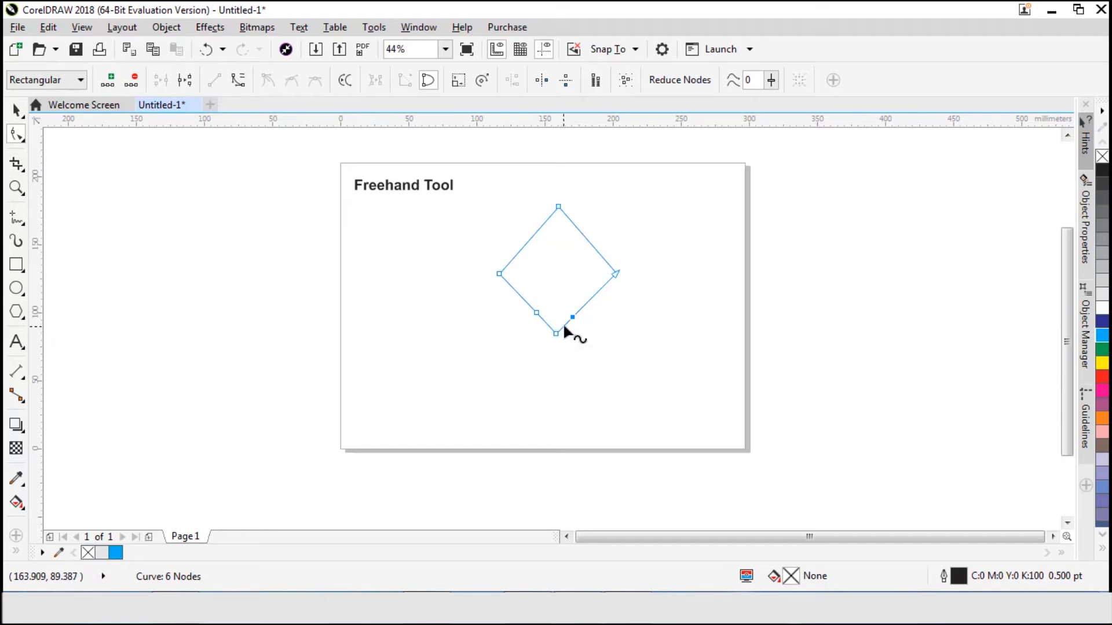
{"action": "double_click", "coordinate": [566, 325]}
{"action": "double_click", "coordinate": [546, 322]}
{"action": "left_click_drag", "start_coordinate": [555, 339], "coordinate": [533, 362]}
{"action": "mouse_move", "coordinate": [564, 323]}
{"action": "left_mouse_down"}
{"action": "mouse_move", "coordinate": [580, 363]}
{"action": "mouse_move", "coordinate": [565, 324]}
{"action": "left_mouse_up"}
Add a horizontal guideline through the diamond's side corners and a vertical guideline through its top corner.
{"action": "key", "text": "z"}
{"action": "left_click_drag", "start_coordinate": [318, 186], "coordinate": [736, 413]}
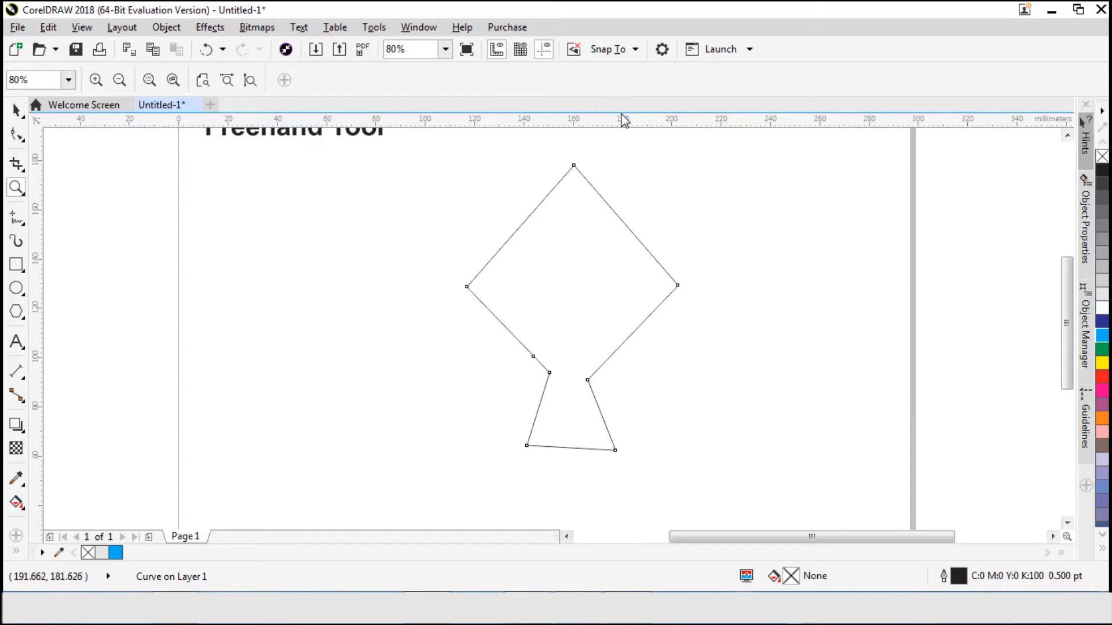
{"action": "left_click_drag", "start_coordinate": [718, 286], "coordinate": [718, 285]}
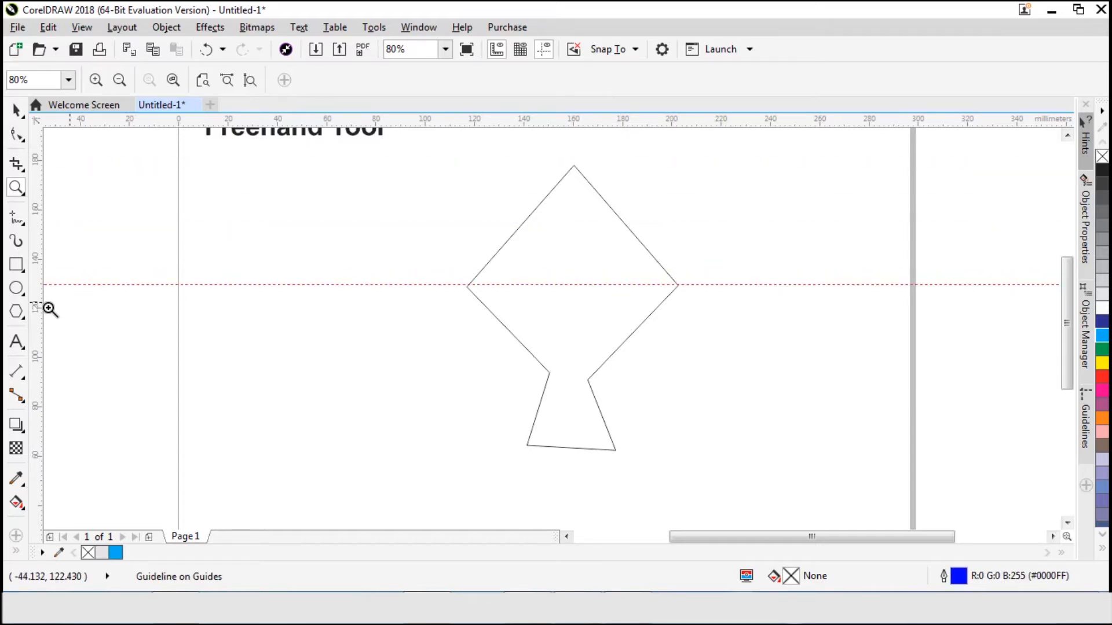
{"action": "left_click", "coordinate": [575, 343]}
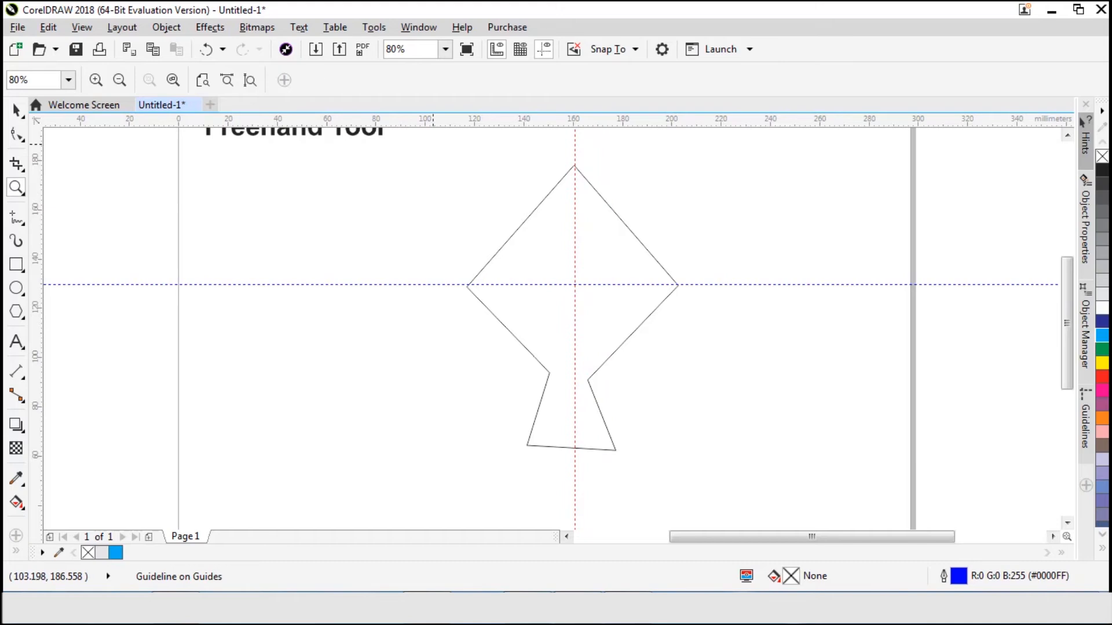
Delete the extra node on the diamond's lower-left edge, move the left waist node inward, and level the base's right corner along a horizontal guideline.
{"action": "left_click", "coordinate": [16, 110]}
{"action": "left_click", "coordinate": [671, 276]}
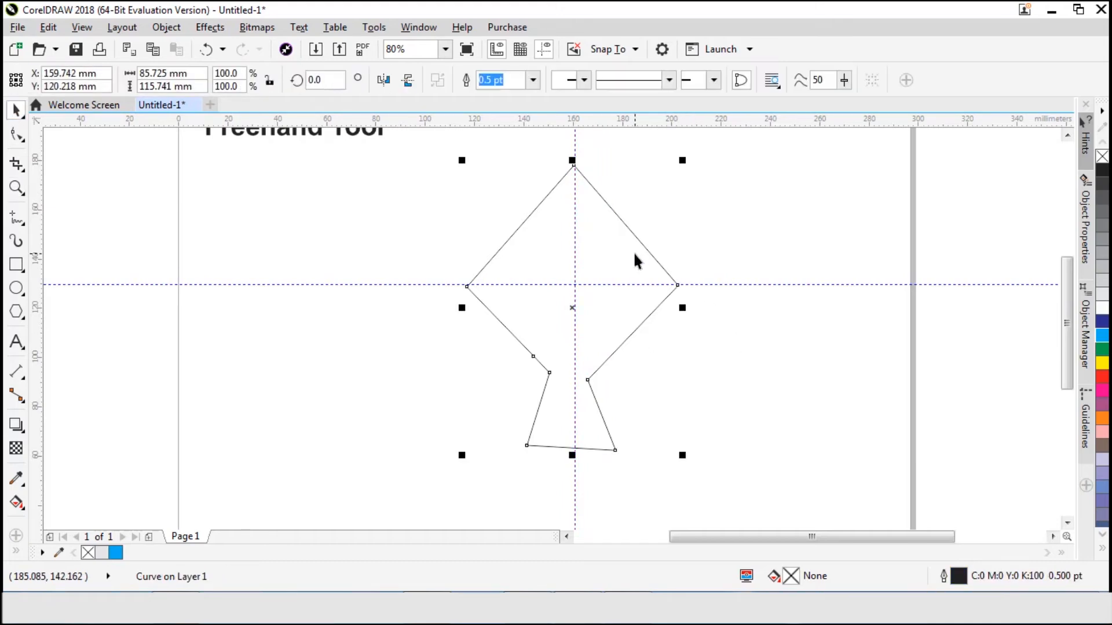
{"action": "left_click", "coordinate": [12, 132]}
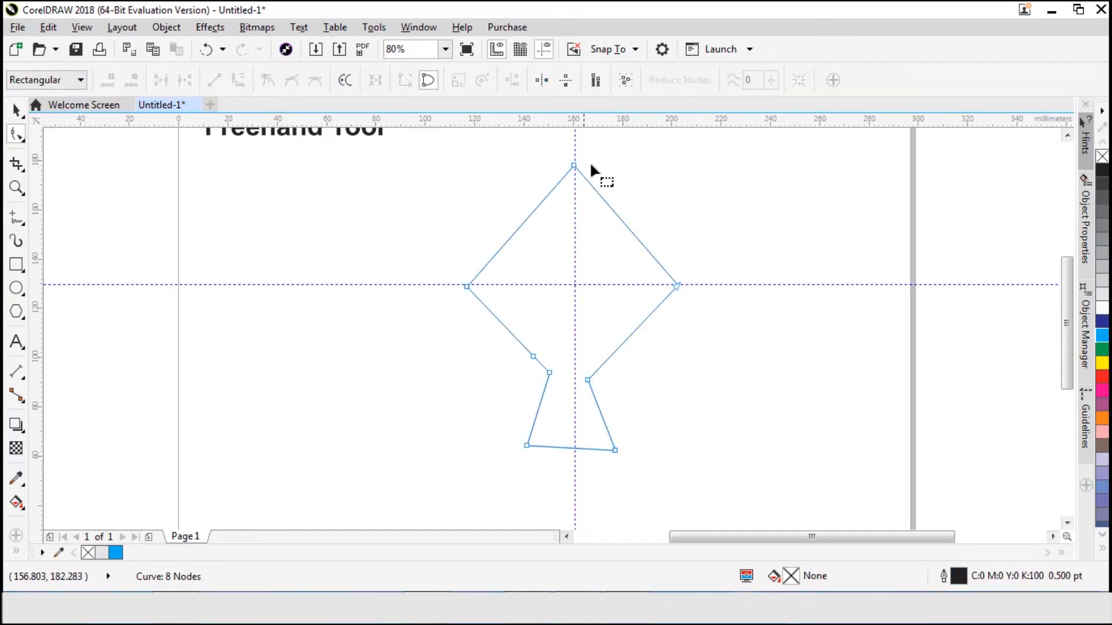
{"action": "left_click", "coordinate": [574, 166]}
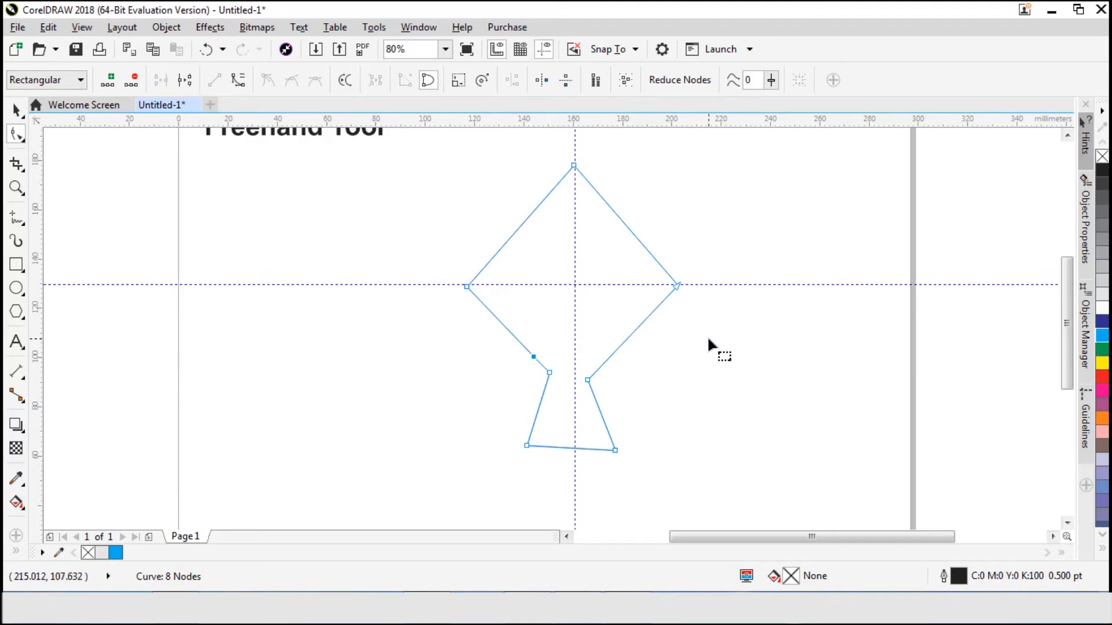
{"action": "key", "text": "Delete"}
{"action": "left_click_drag", "start_coordinate": [549, 374], "coordinate": [567, 381]}
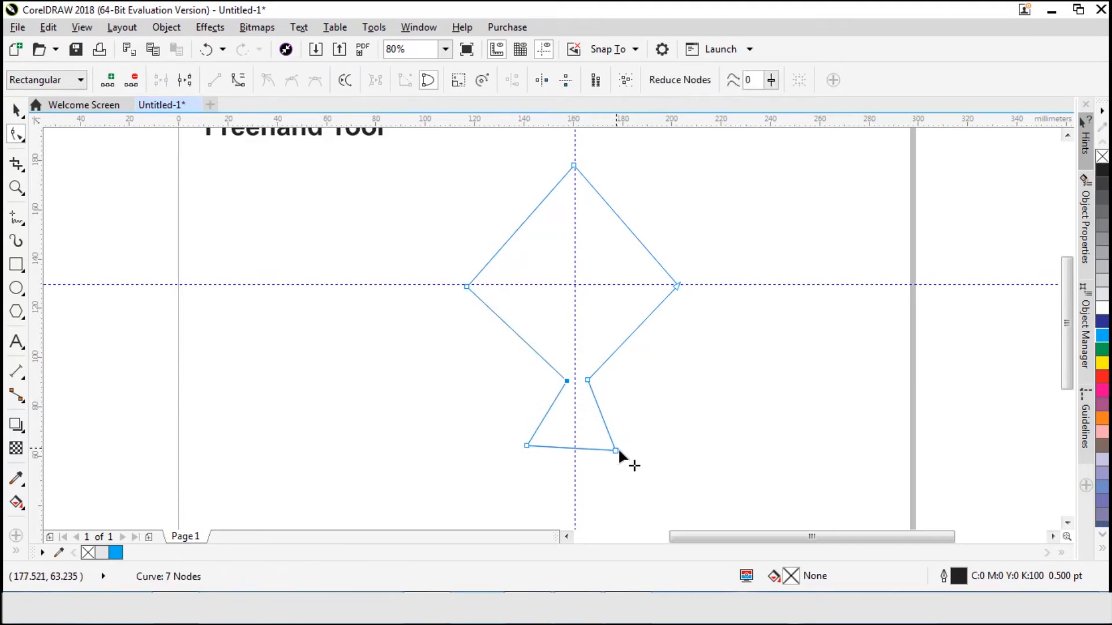
{"action": "left_click_drag", "start_coordinate": [724, 467], "coordinate": [624, 445]}
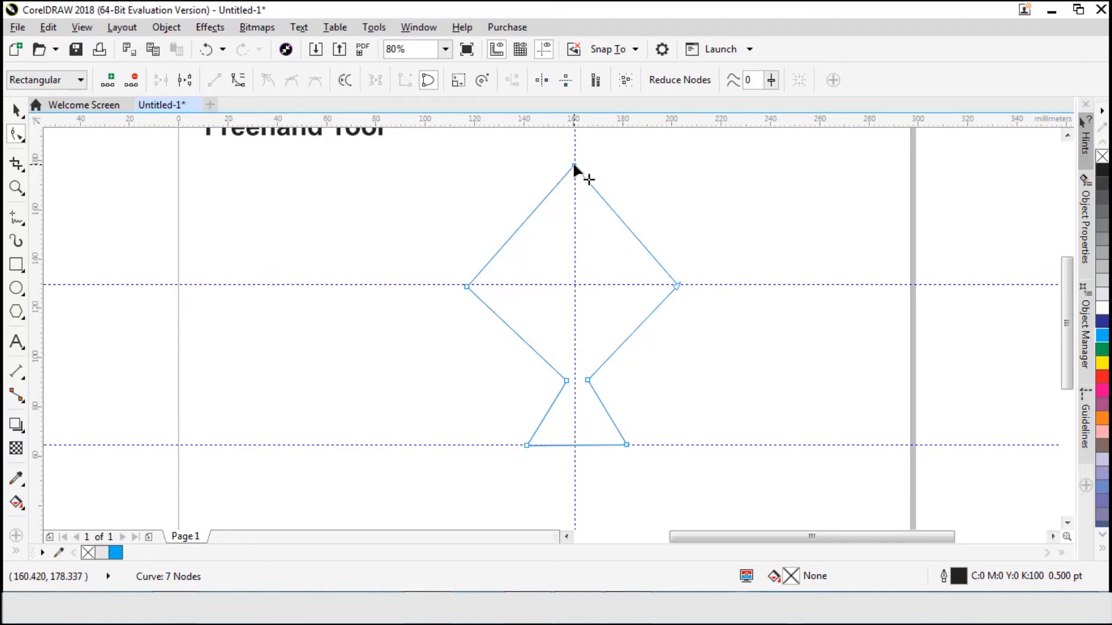
Draw a horizontal straight line about 81 mm long between the kite's side corners with the Freehand tool.
{"action": "left_click", "coordinate": [16, 219]}
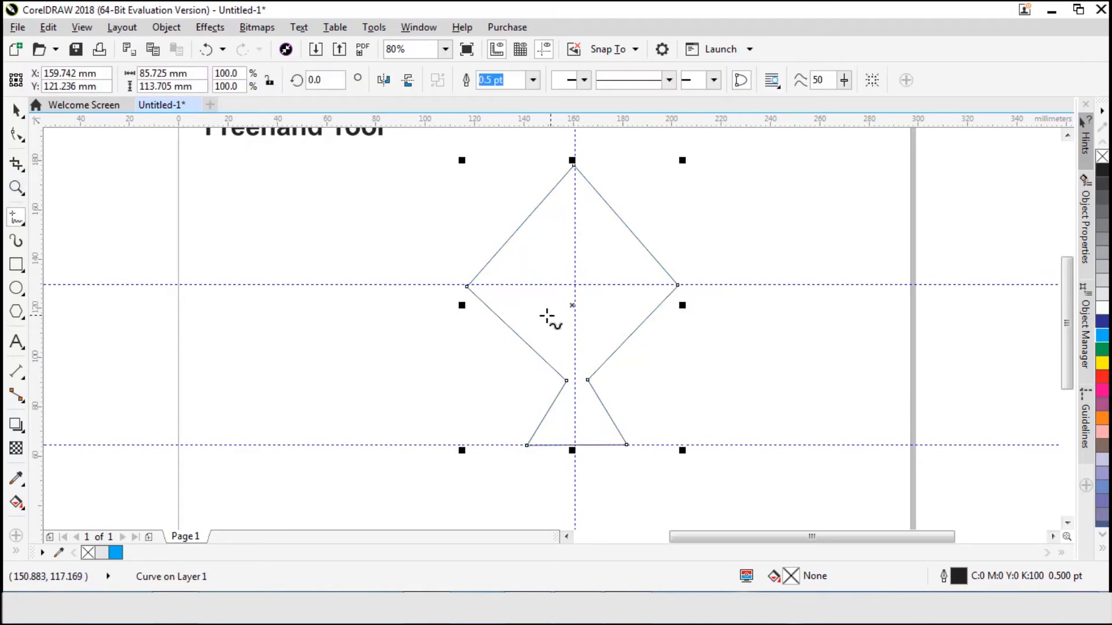
{"action": "left_click", "coordinate": [470, 286]}
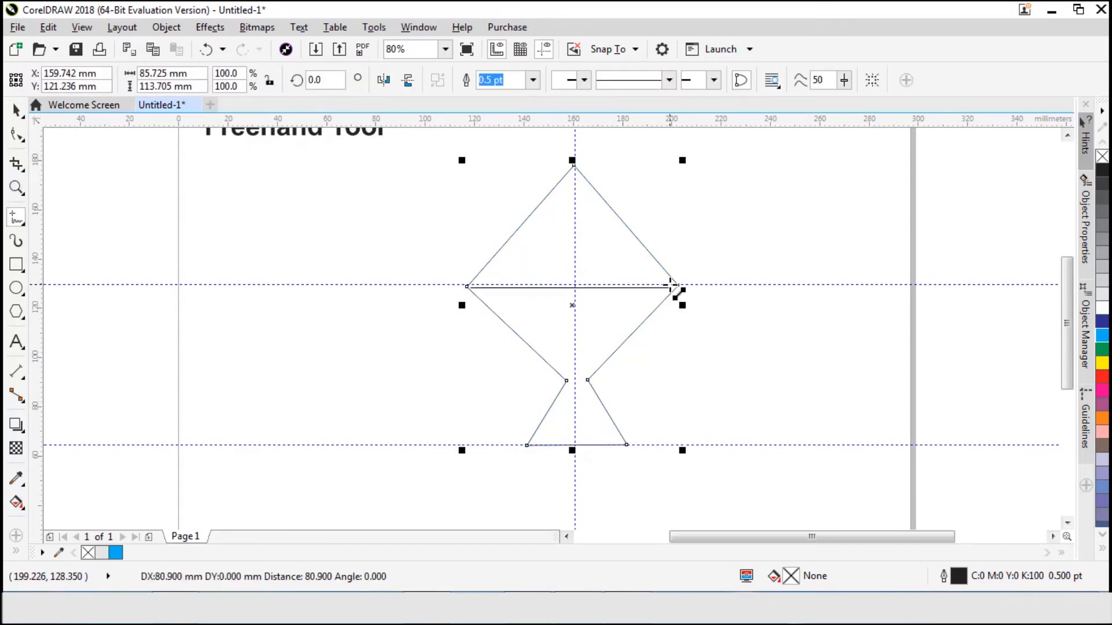
{"action": "left_click", "coordinate": [676, 287]}
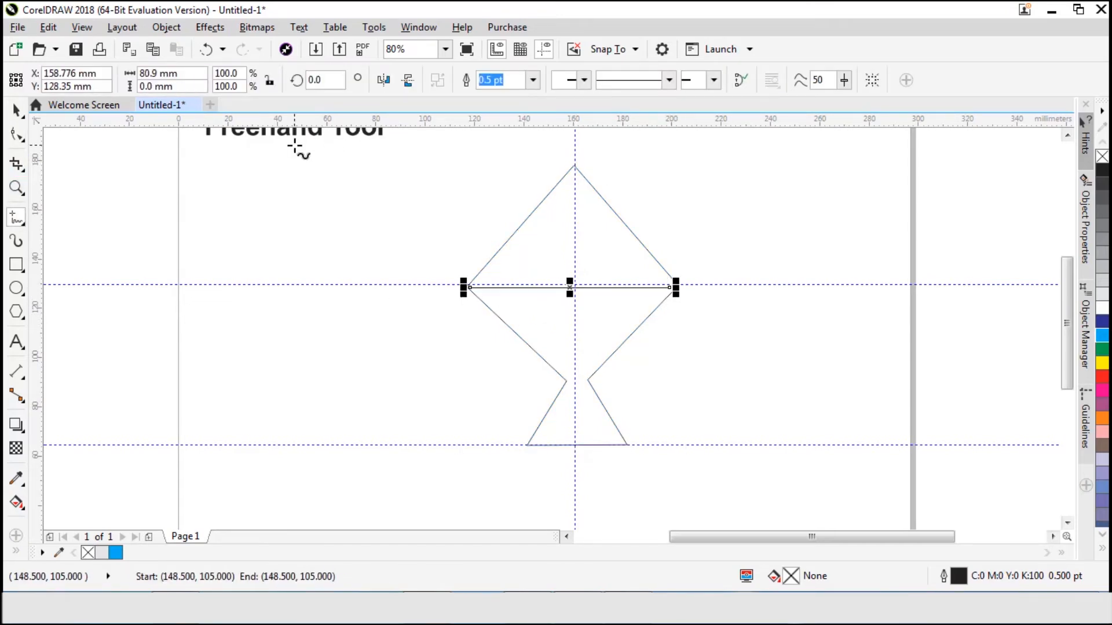
Convert the horizontal line to a curve and bend its middle upward into an arc inside the kite.
{"action": "left_click", "coordinate": [17, 134]}
{"action": "left_click_drag", "start_coordinate": [723, 264], "coordinate": [597, 328]}
{"action": "left_click", "coordinate": [238, 80]}
{"action": "left_click_drag", "start_coordinate": [572, 287], "coordinate": [572, 230]}
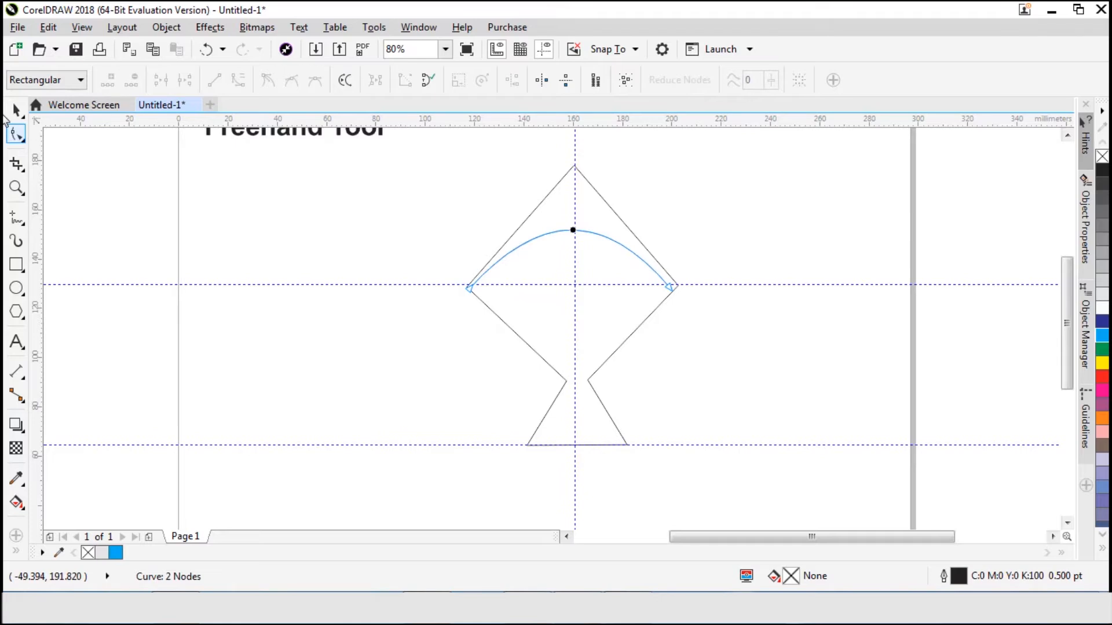
{"action": "left_click", "coordinate": [17, 110]}
{"action": "left_click", "coordinate": [704, 188]}
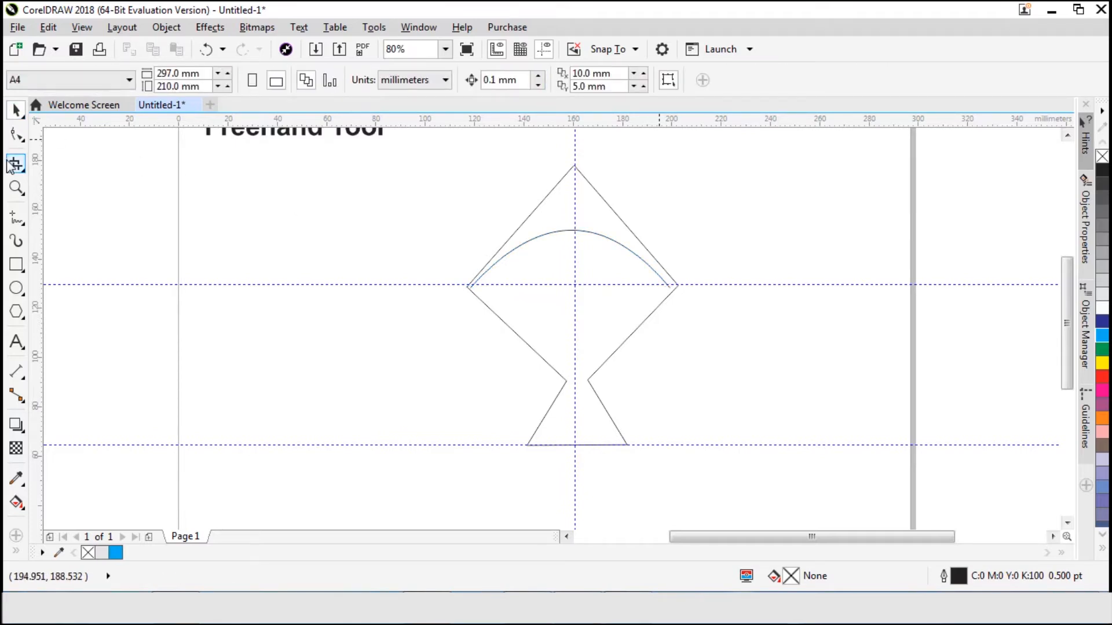
Draw a vertical line about 85 mm long from the kite's top corner down to its waist with the Freehand tool.
{"action": "left_click", "coordinate": [16, 220]}
{"action": "left_click_drag", "start_coordinate": [575, 168], "coordinate": [575, 381]}
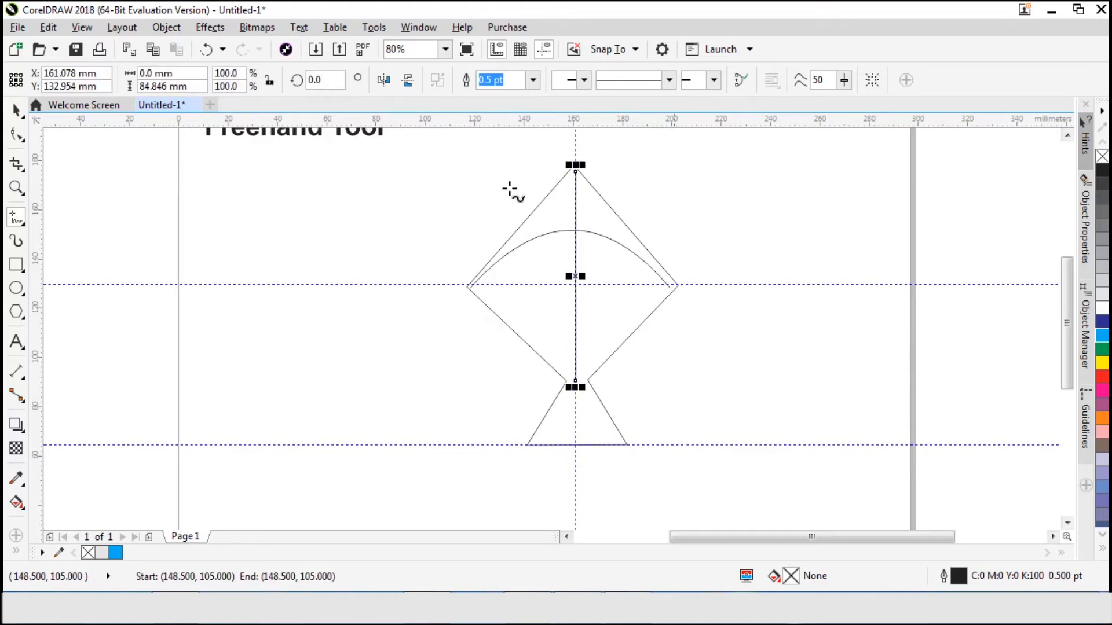
{"action": "key", "text": "space"}
{"action": "left_click", "coordinate": [590, 162]}
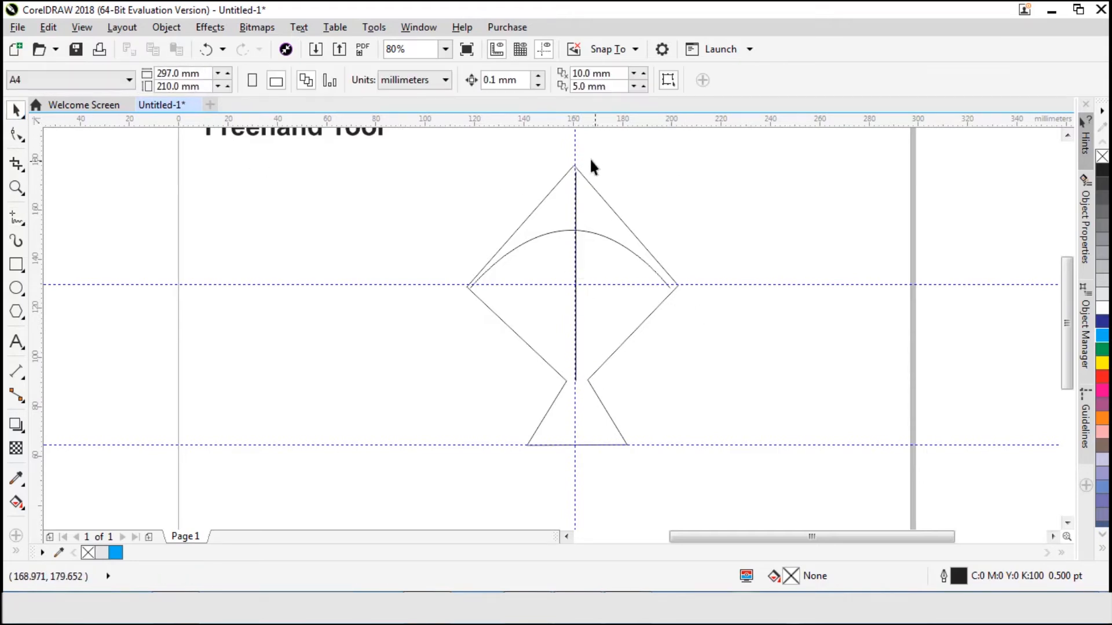
Delete the horizontal guideline running through the kite's side corners.
{"action": "left_click", "coordinate": [573, 151]}
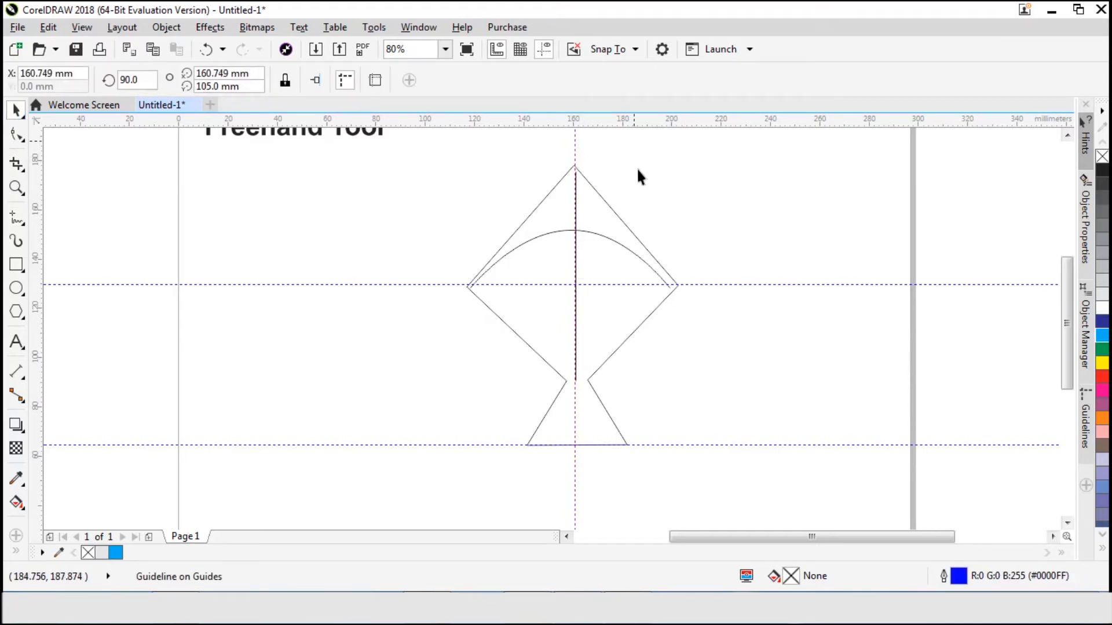
{"action": "left_click", "coordinate": [716, 284]}
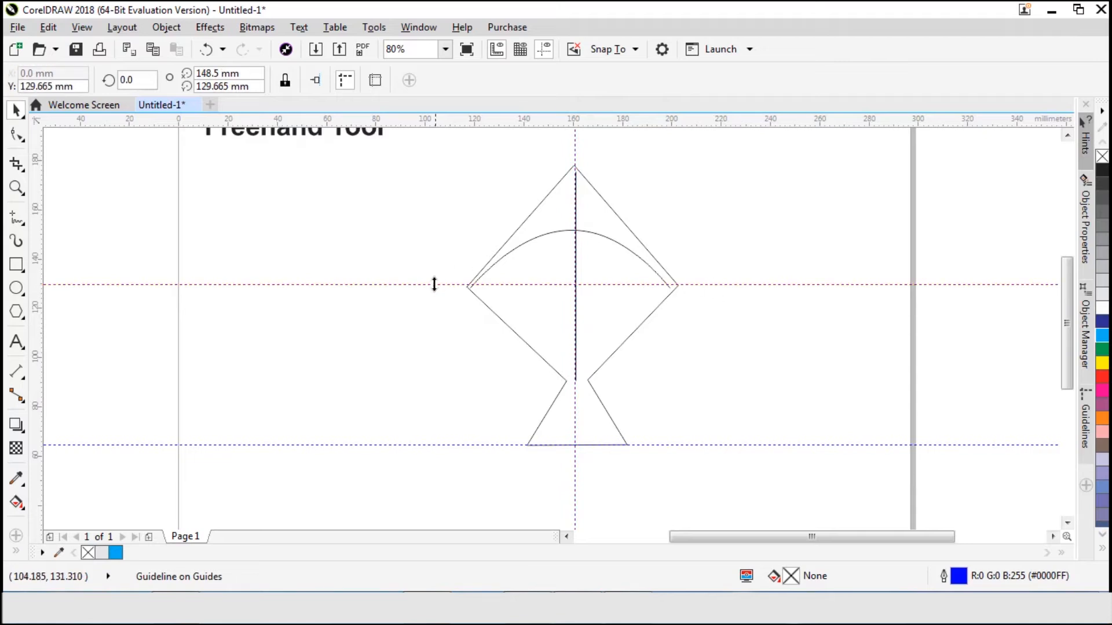
{"action": "left_click", "coordinate": [431, 285]}
{"action": "key", "text": "Delete"}
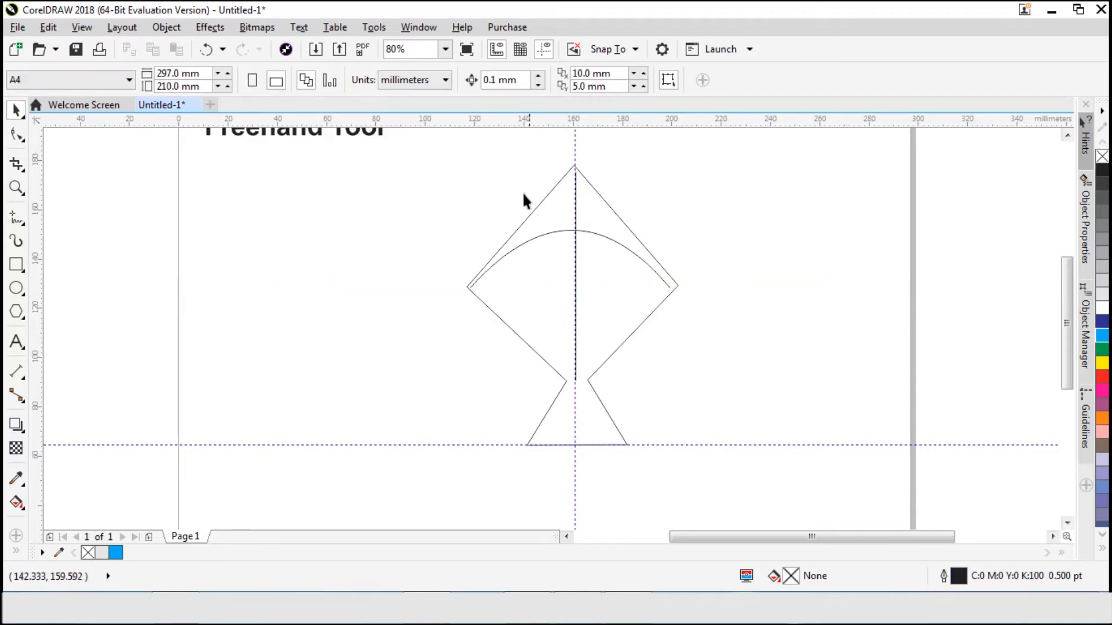
Fill the kite shape with green.
{"action": "left_click", "coordinate": [574, 274]}
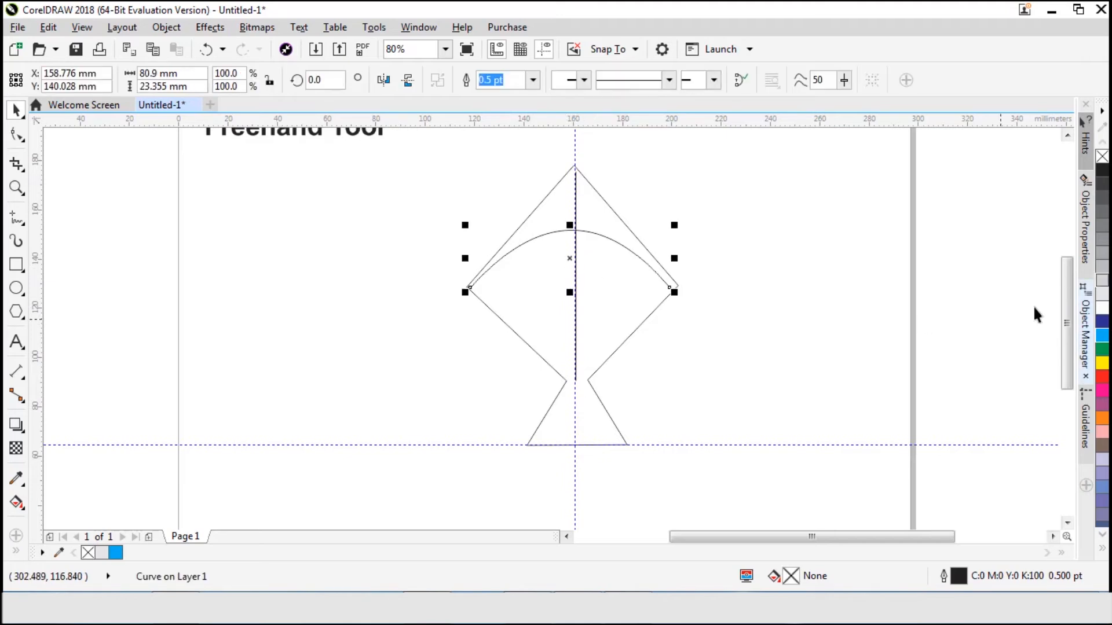
{"action": "left_click", "coordinate": [1102, 348]}
{"action": "left_click", "coordinate": [451, 197]}
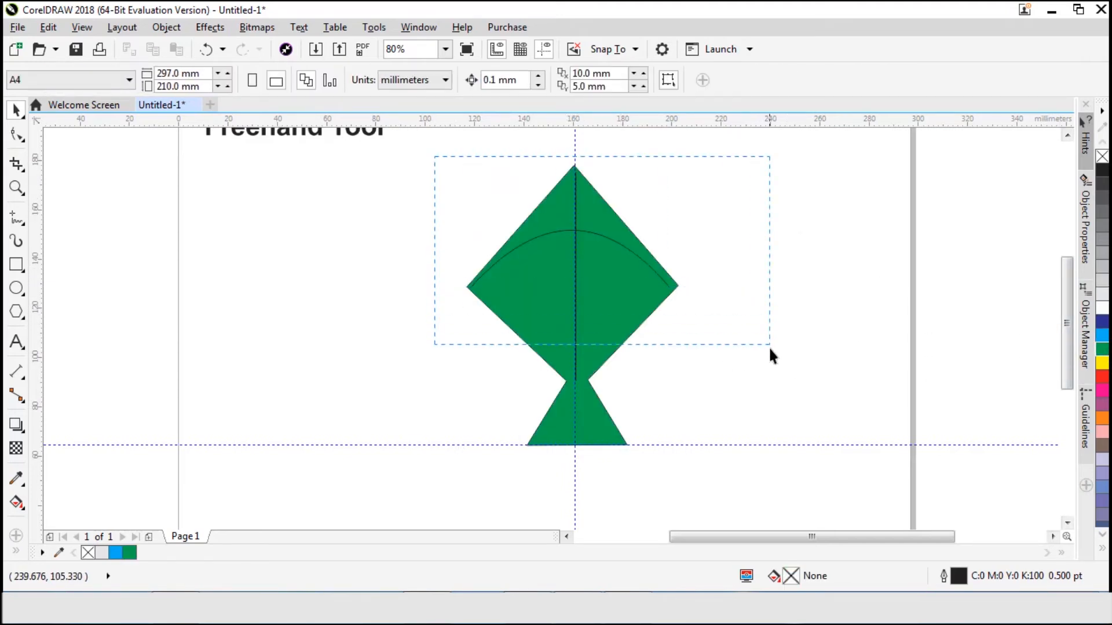
Set the outline color of the kite's inner arc and vertical line to white.
{"action": "left_click_drag", "start_coordinate": [431, 148], "coordinate": [767, 393]}
{"action": "right_click", "coordinate": [1102, 311]}
{"action": "left_click", "coordinate": [689, 172]}
{"action": "scroll", "coordinate": [631, 189], "scroll_direction": "down", "scroll_amount": 2}
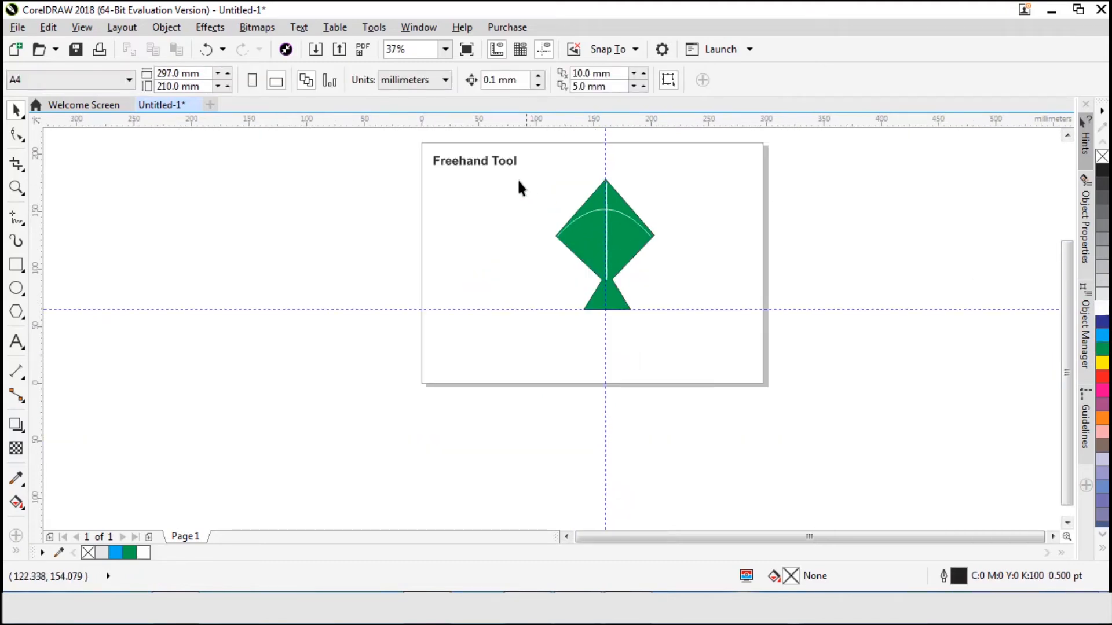
Delete the whole kite drawing and the "Freehand Tool" title from the page.
{"action": "mouse_move", "coordinate": [540, 168]}
{"action": "left_mouse_down"}
{"action": "mouse_move", "coordinate": [756, 333]}
{"action": "mouse_move", "coordinate": [767, 365]}
{"action": "left_mouse_up"}
{"action": "left_click", "coordinate": [506, 213]}
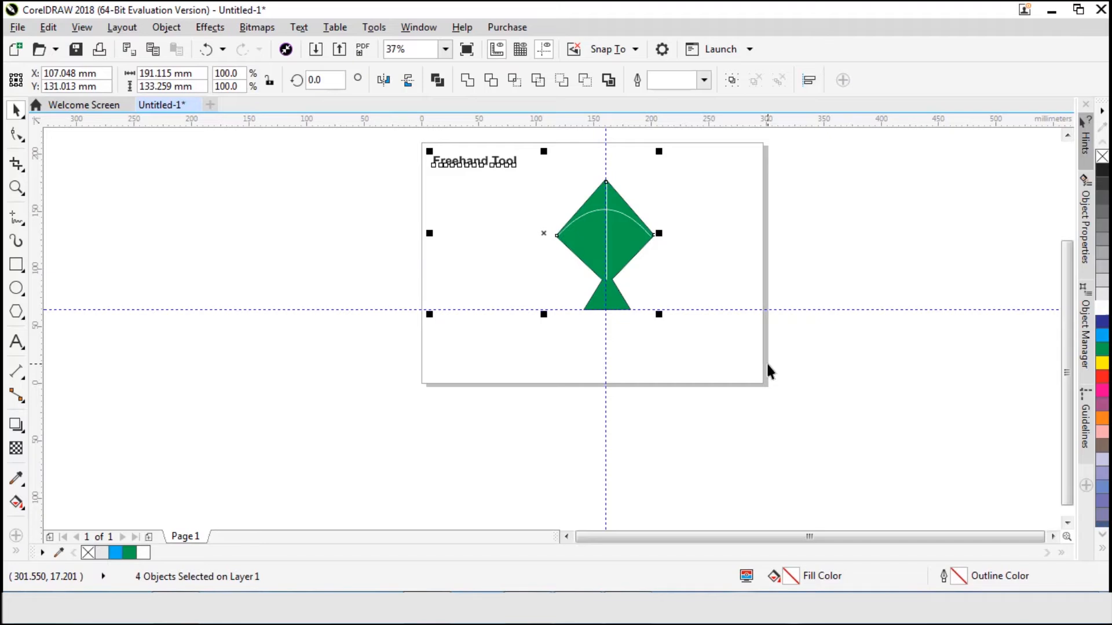
{"action": "key", "text": "Delete"}
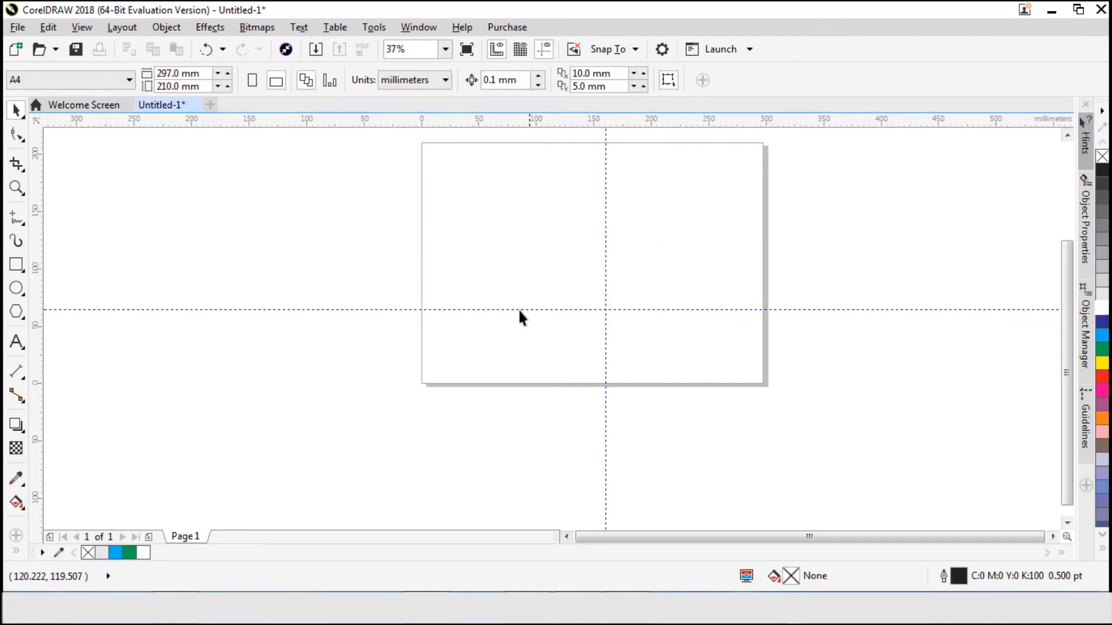
Add the artistic text "Text Tool" in 100 pt Arial and center it on the page.
{"action": "left_click", "coordinate": [17, 342]}
{"action": "left_click", "coordinate": [555, 248]}
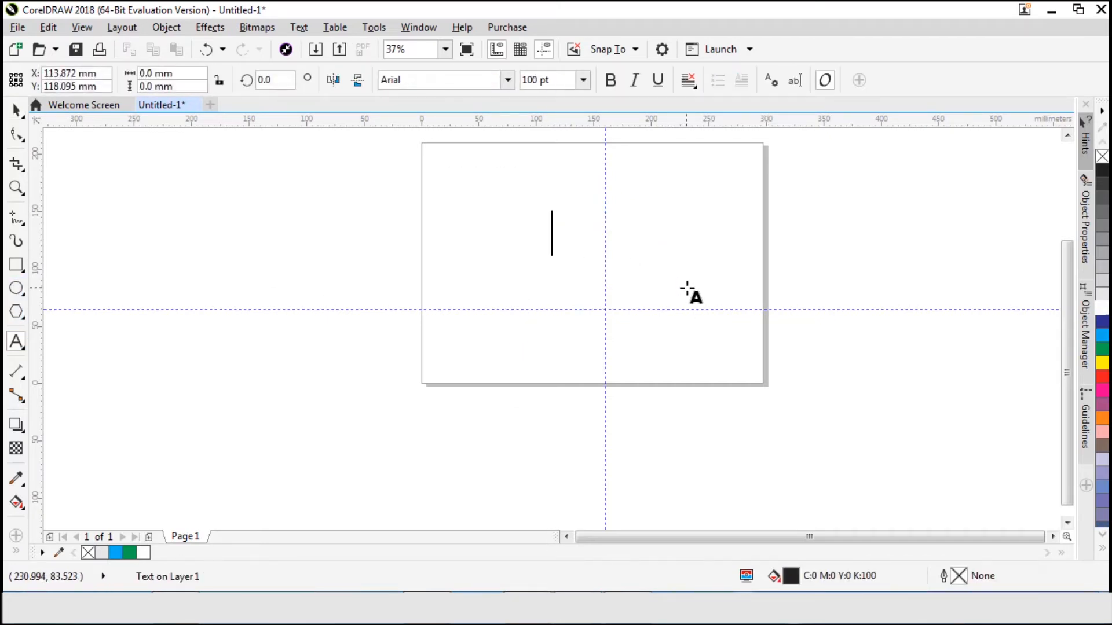
{"action": "type", "text": "T"}
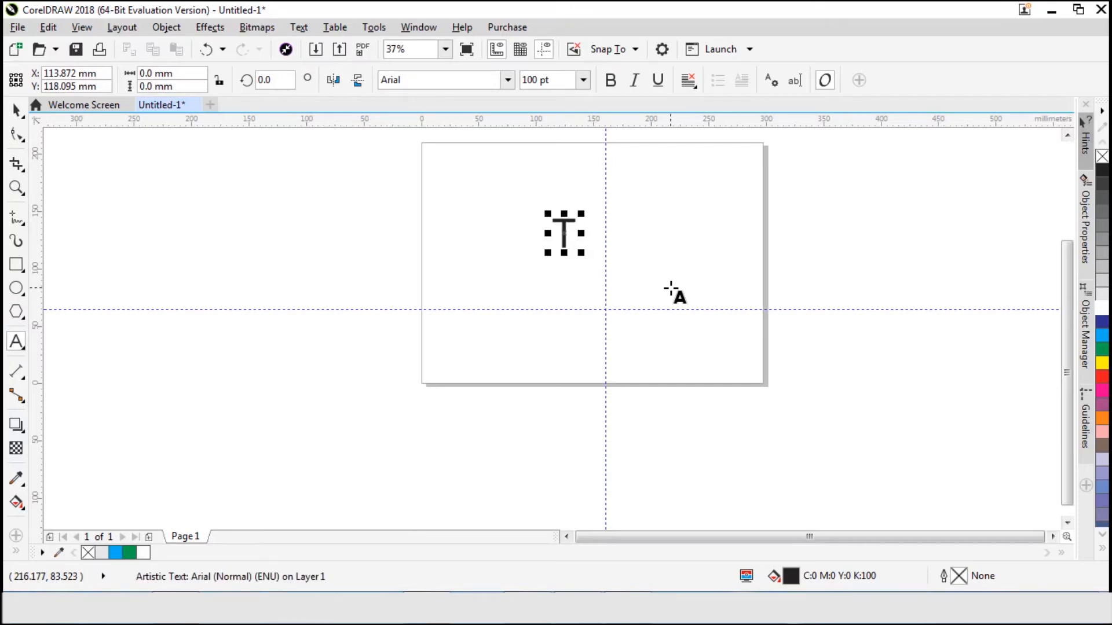
{"action": "type", "text": "ext Tool"}
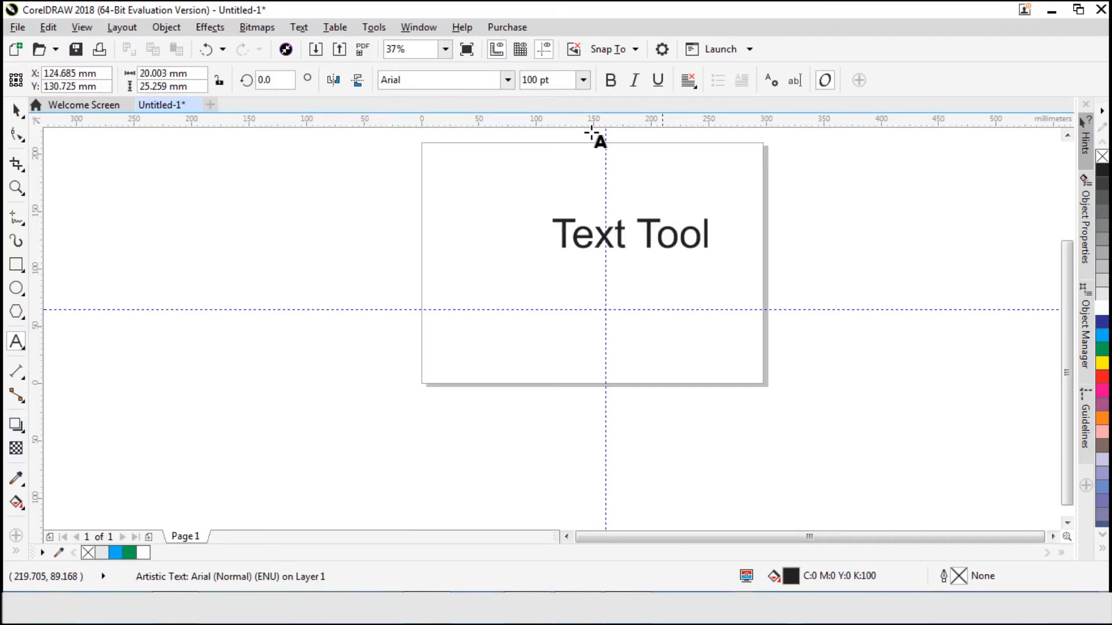
{"action": "left_click", "coordinate": [16, 110]}
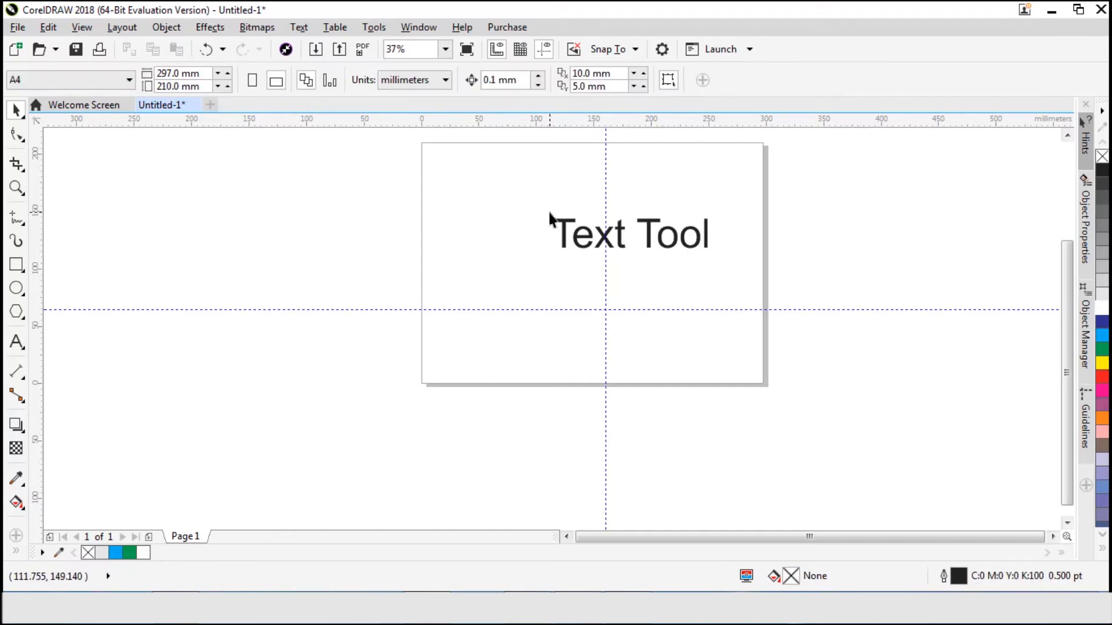
{"action": "left_click", "coordinate": [562, 230]}
{"action": "key", "text": "p"}
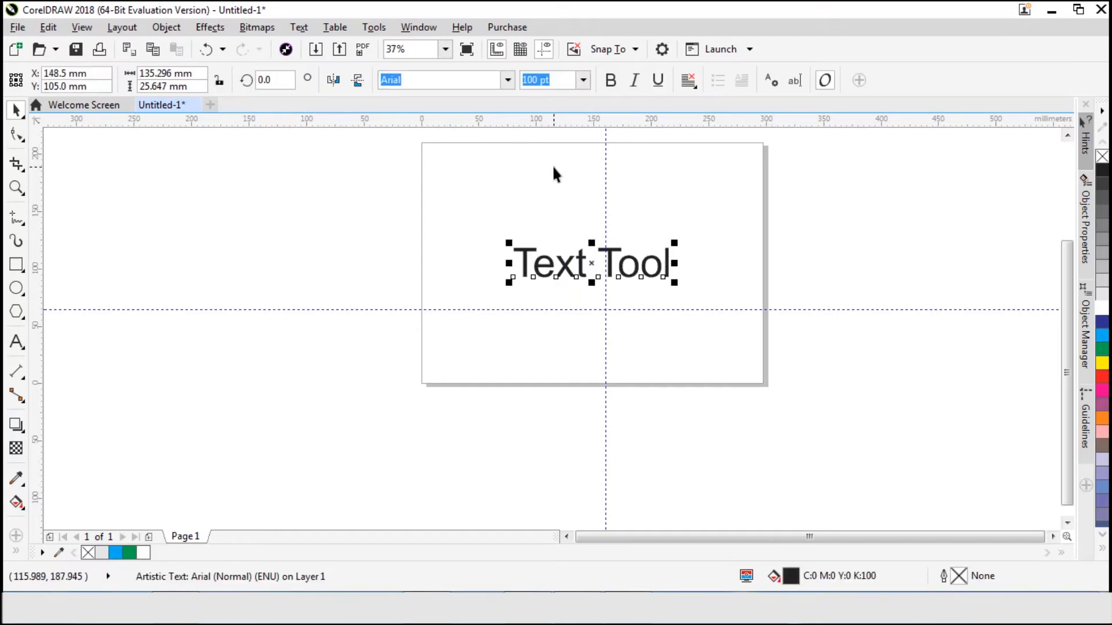
Make the "Text Tool" text bold, shrink it to about 39.5 pt, and place it in the page's upper-left corner.
{"action": "left_click", "coordinate": [532, 218]}
{"action": "left_click", "coordinate": [528, 260]}
{"action": "left_click", "coordinate": [610, 81]}
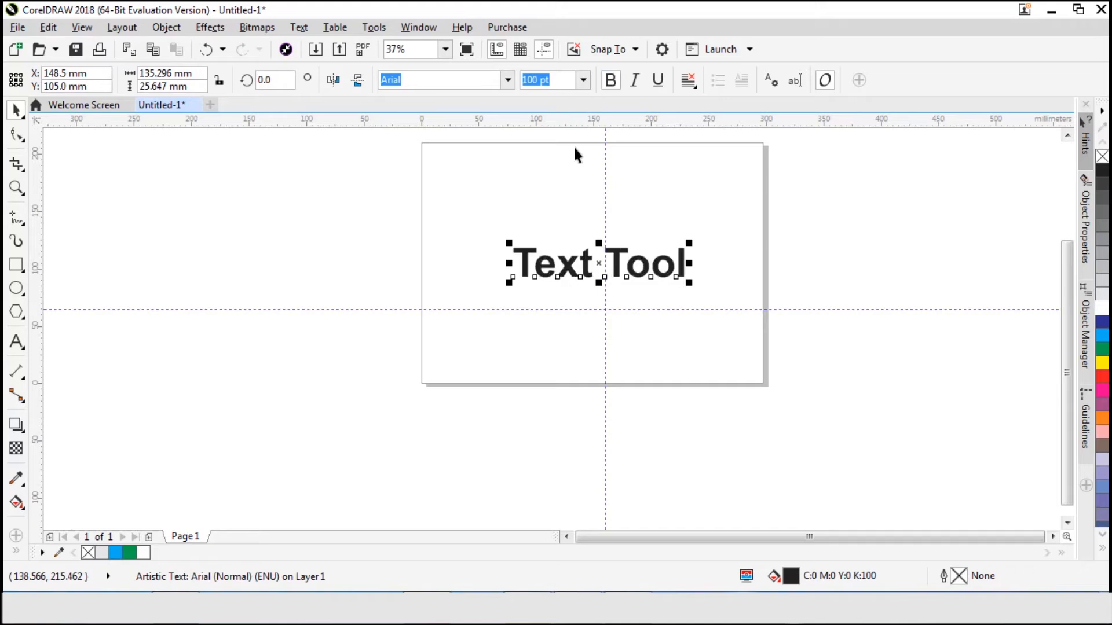
{"action": "key", "text": "p"}
{"action": "left_click_drag", "start_coordinate": [500, 216], "coordinate": [482, 177]}
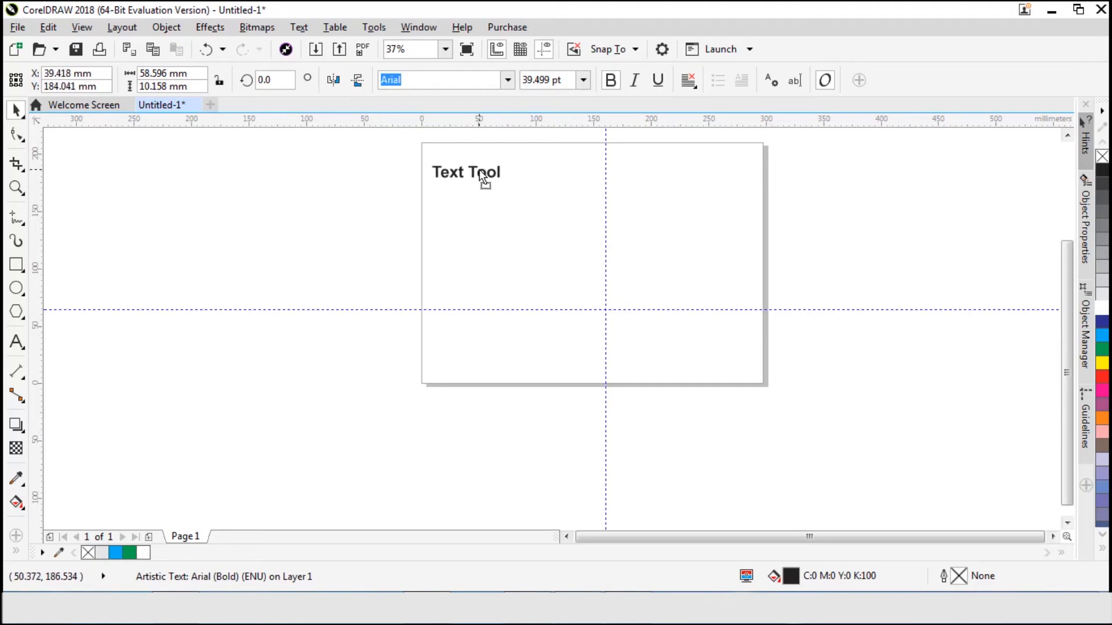
Delete the remaining vertical and horizontal guidelines.
{"action": "left_click", "coordinate": [605, 186]}
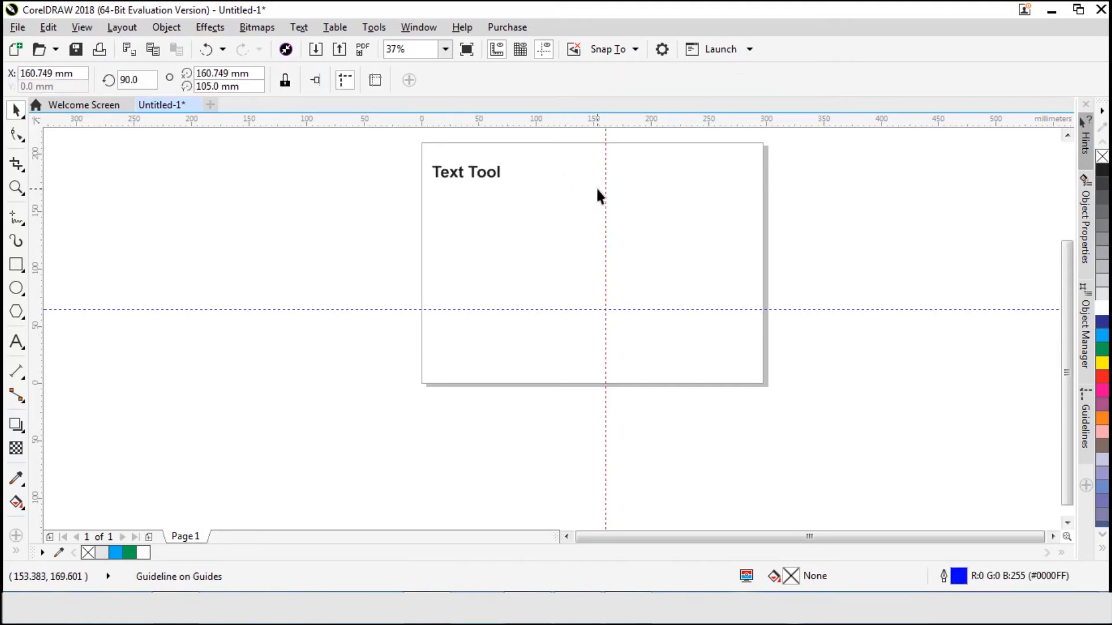
{"action": "key", "text": "Delete"}
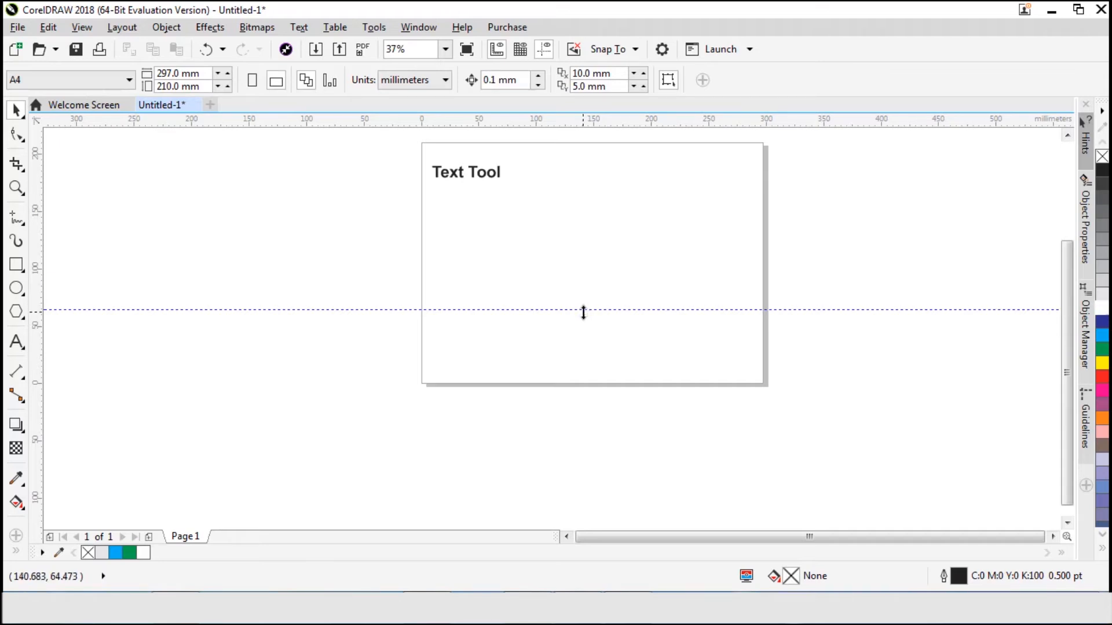
{"action": "left_click", "coordinate": [585, 310]}
{"action": "key", "text": "Delete"}
Add the artistic text "Sai Tech" in 100 pt Arial near the middle of the page.
{"action": "left_click", "coordinate": [16, 187]}
{"action": "left_click_drag", "start_coordinate": [414, 135], "coordinate": [776, 392]}
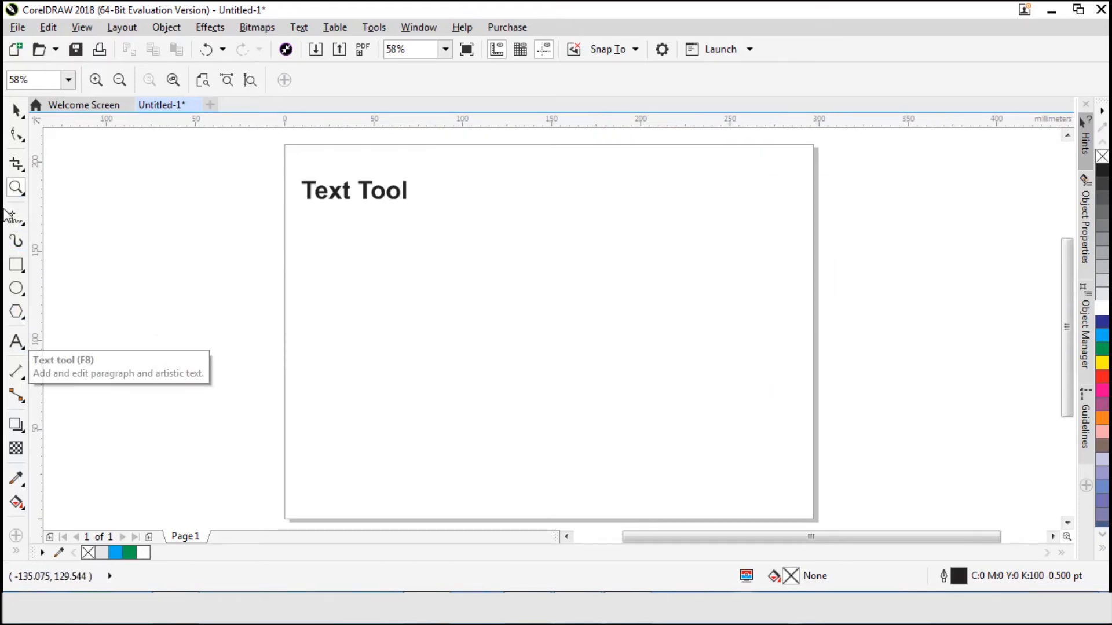
{"action": "left_click", "coordinate": [16, 342]}
{"action": "left_click", "coordinate": [451, 355]}
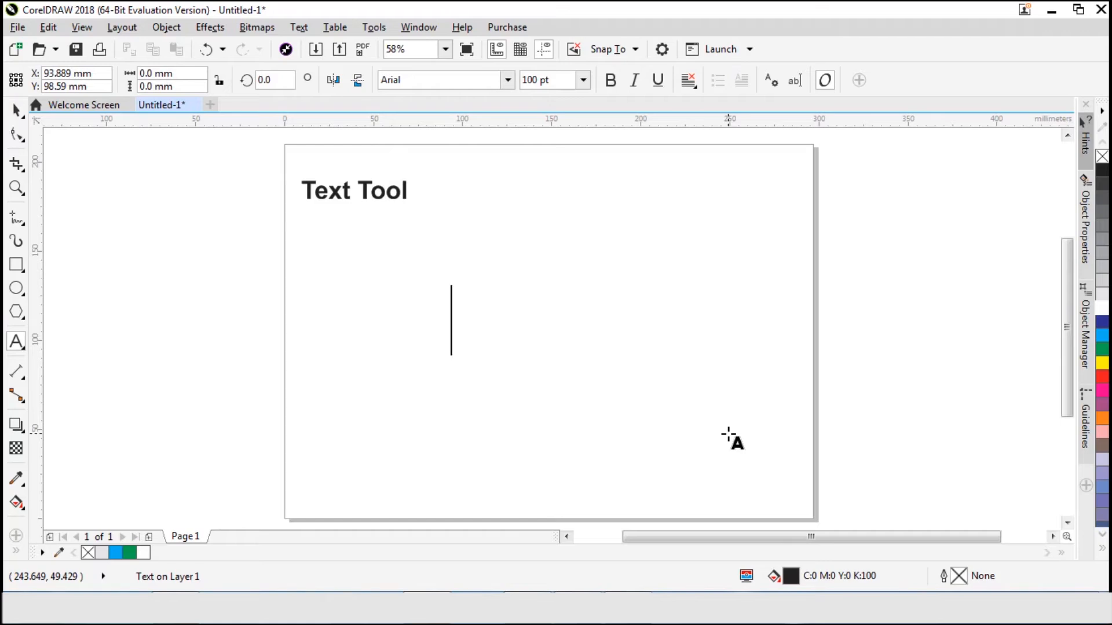
{"action": "type", "text": "Sai "}
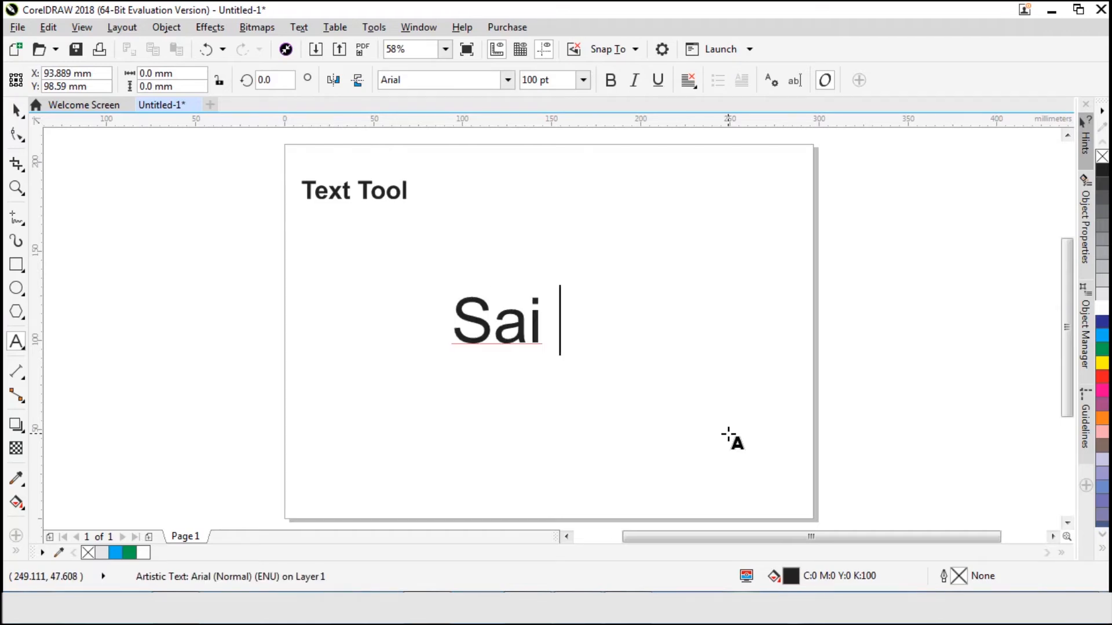
{"action": "type", "text": "Tech"}
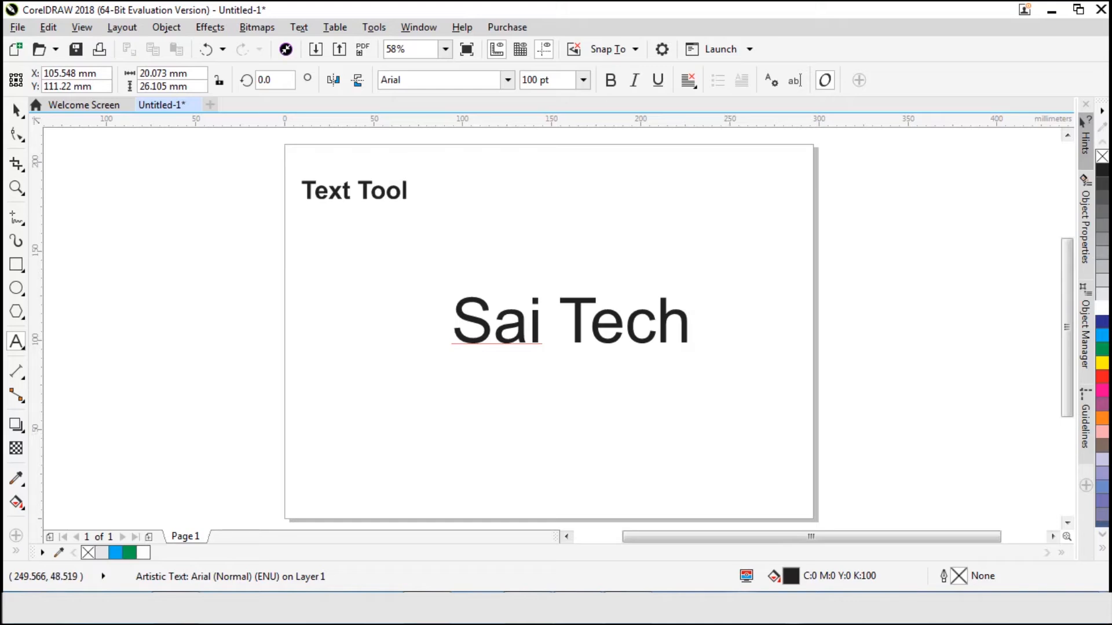
Make the "Sai Tech" text bold and change its font to Aquate Script PERSONAL USE ONLY.
{"action": "left_click", "coordinate": [16, 111]}
{"action": "left_click", "coordinate": [610, 80]}
{"action": "left_click", "coordinate": [507, 80]}
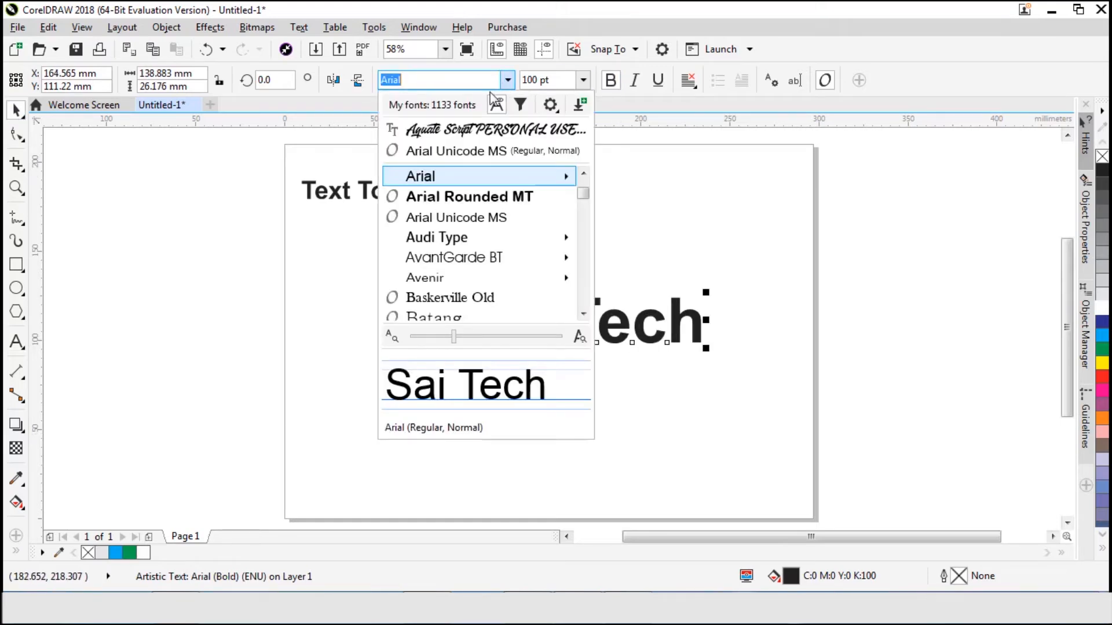
{"action": "left_click", "coordinate": [487, 129]}
Enlarge the "Sai Tech" text to about 133 pt and keep it near the page center.
{"action": "left_click", "coordinate": [604, 207]}
{"action": "left_click", "coordinate": [572, 307]}
{"action": "left_click_drag", "start_coordinate": [646, 359], "coordinate": [678, 382]}
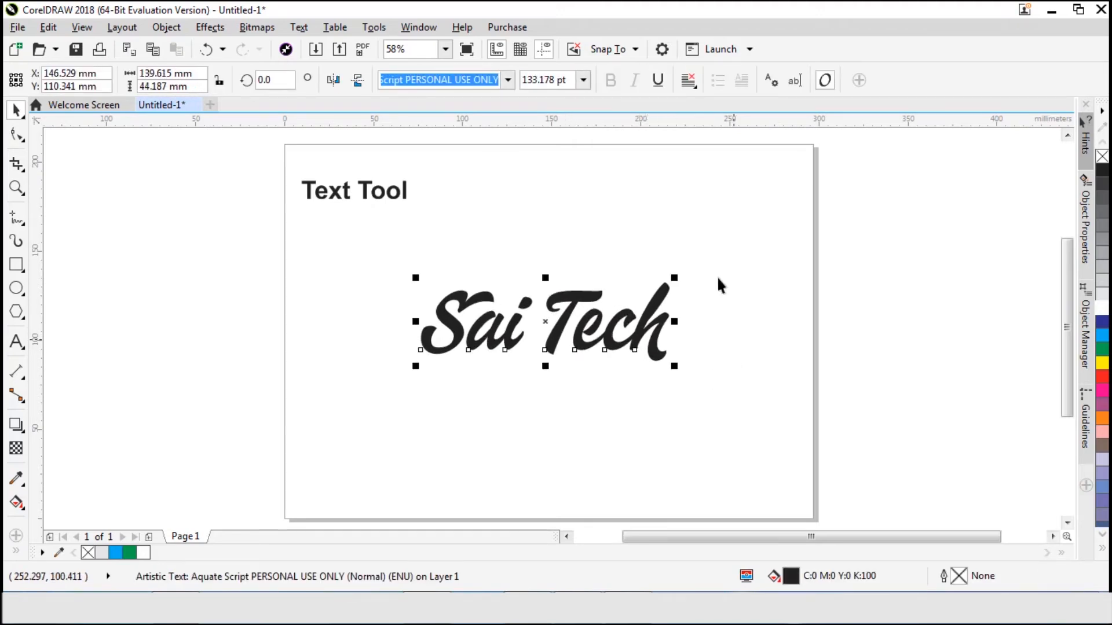
Duplicate the "Sai Tech" text straight below the original and convert the copy to paragraph text.
{"action": "left_click_drag", "start_coordinate": [659, 310], "coordinate": [663, 374]}
{"action": "right_click", "coordinate": [653, 376]}
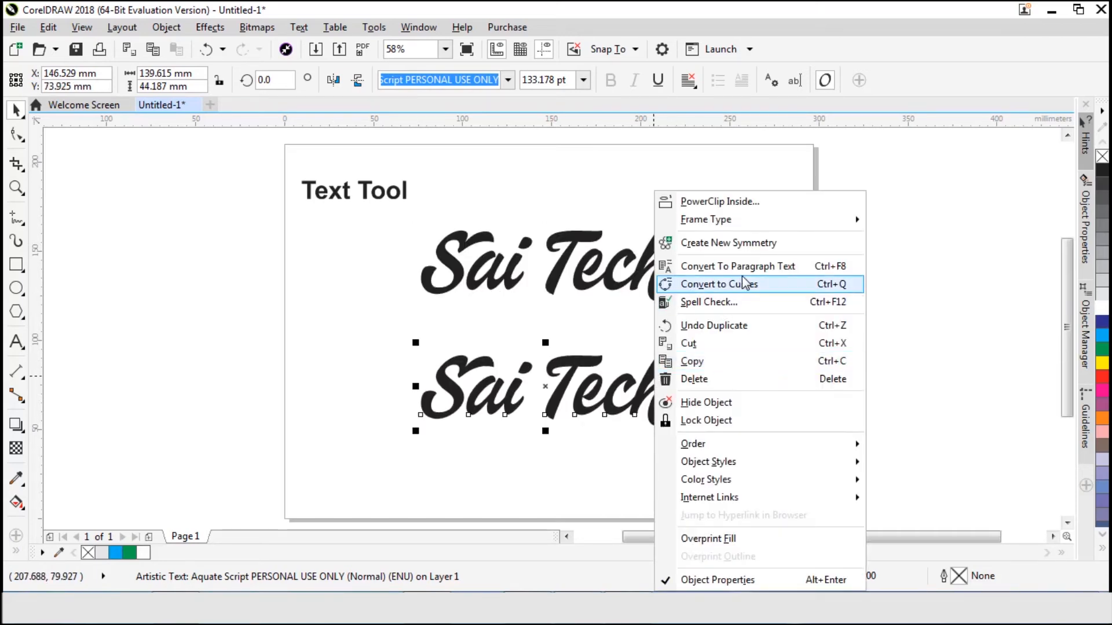
{"action": "left_click", "coordinate": [724, 255]}
{"action": "left_click", "coordinate": [783, 334]}
{"action": "left_click", "coordinate": [654, 394]}
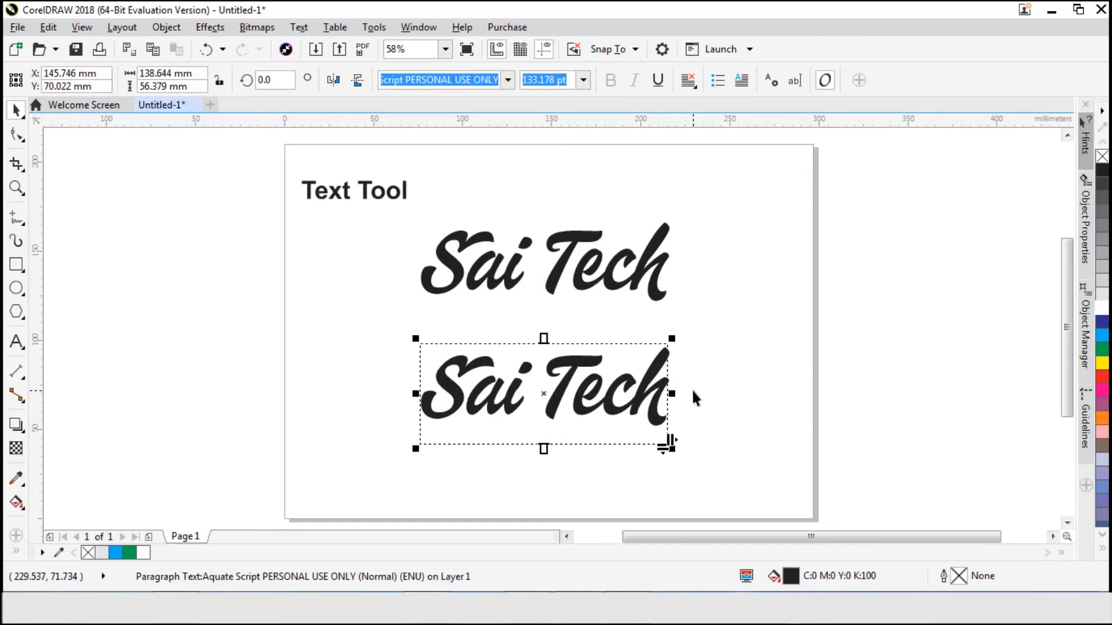
Widen the paragraph text frame to about 177 mm and set its font size to 9 pt.
{"action": "left_click_drag", "start_coordinate": [676, 397], "coordinate": [696, 398]}
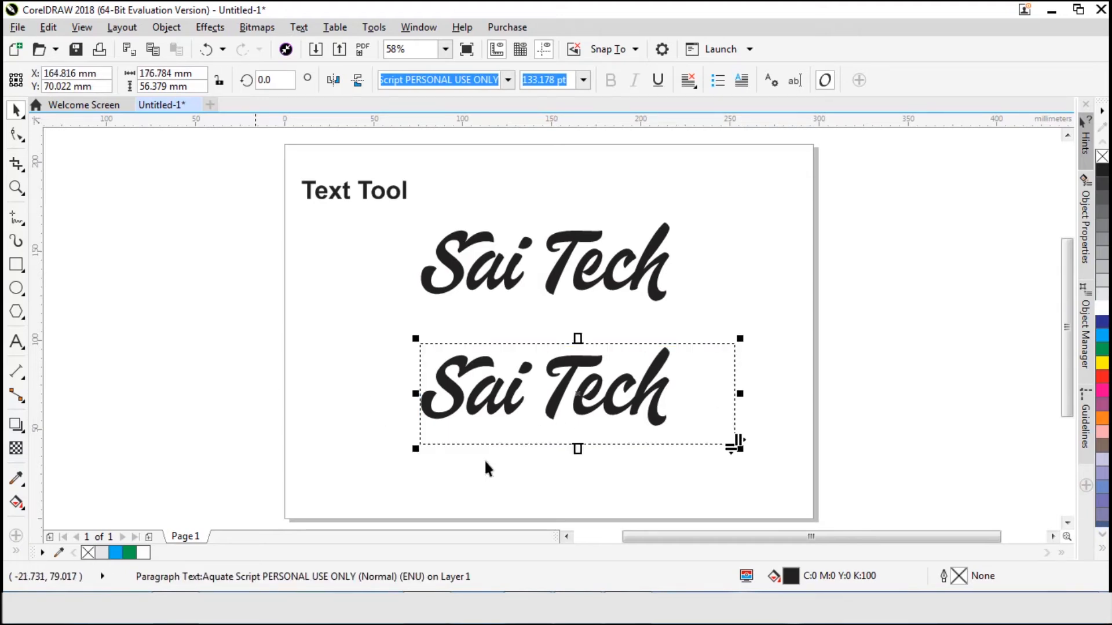
{"action": "left_click", "coordinate": [583, 80]}
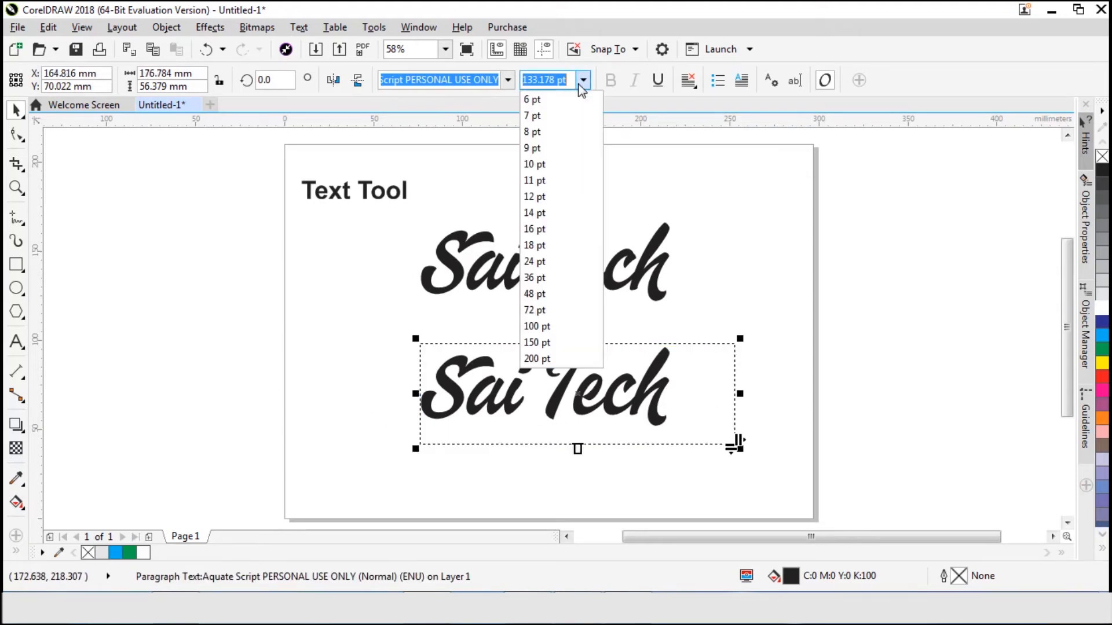
{"action": "left_click", "coordinate": [556, 154]}
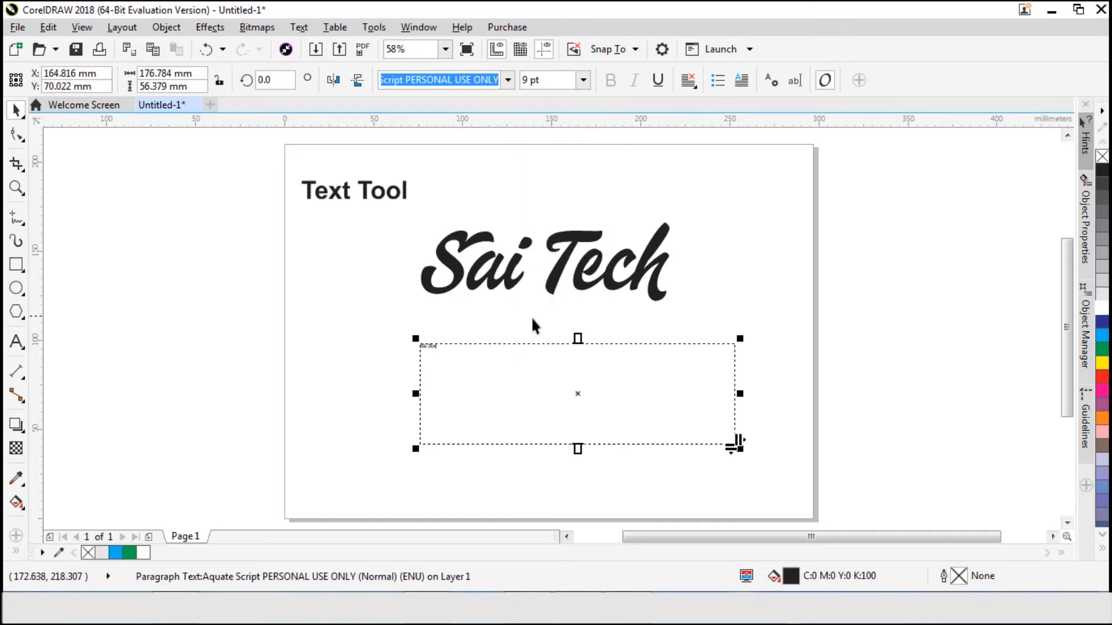
Append filler words to the paragraph text, then copy the whole text and paste it repeatedly to build several lines.
{"action": "left_click", "coordinate": [16, 342]}
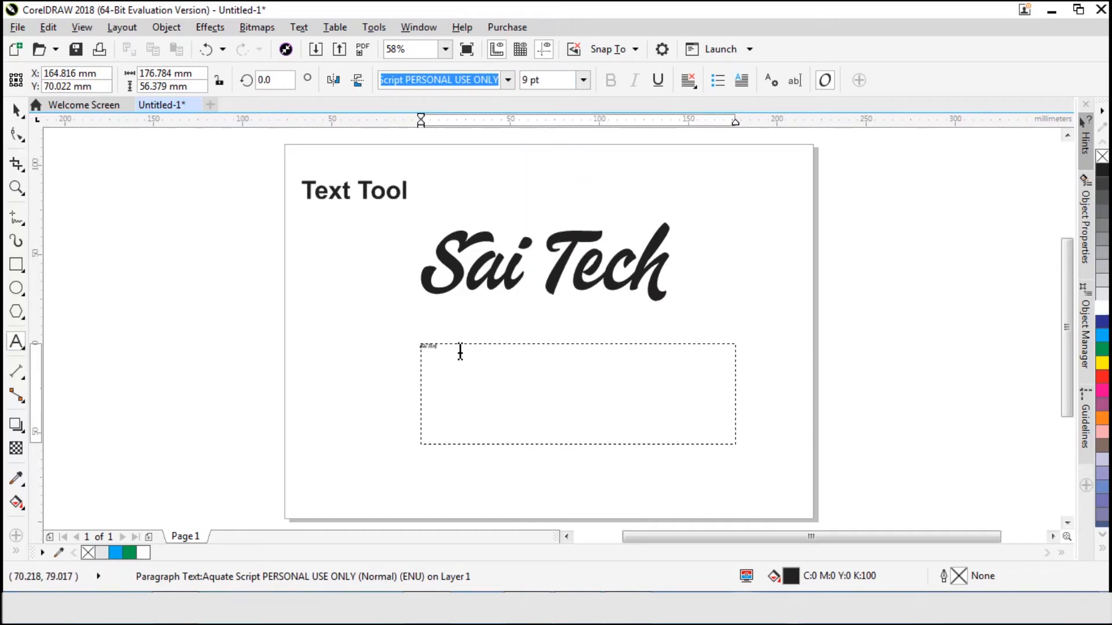
{"action": "type", "text": "and"}
{"action": "key", "text": "ctrl+a"}
{"action": "key", "text": "ctrl+c"}
{"action": "key", "text": "ctrl+v"}
{"action": "key", "text": "ctrl+v"}
{"action": "key", "text": "ctrl+v"}
{"action": "key", "text": "ctrl+v"}
{"action": "key", "text": "ctrl+v"}
{"action": "key", "text": "ctrl+v"}
{"action": "key", "text": "ctrl+v"}
{"action": "key", "text": "ctrl+v"}
{"action": "key", "text": "ctrl+v"}
{"action": "key", "text": "ctrl+v"}
{"action": "key", "text": "ctrl+v"}
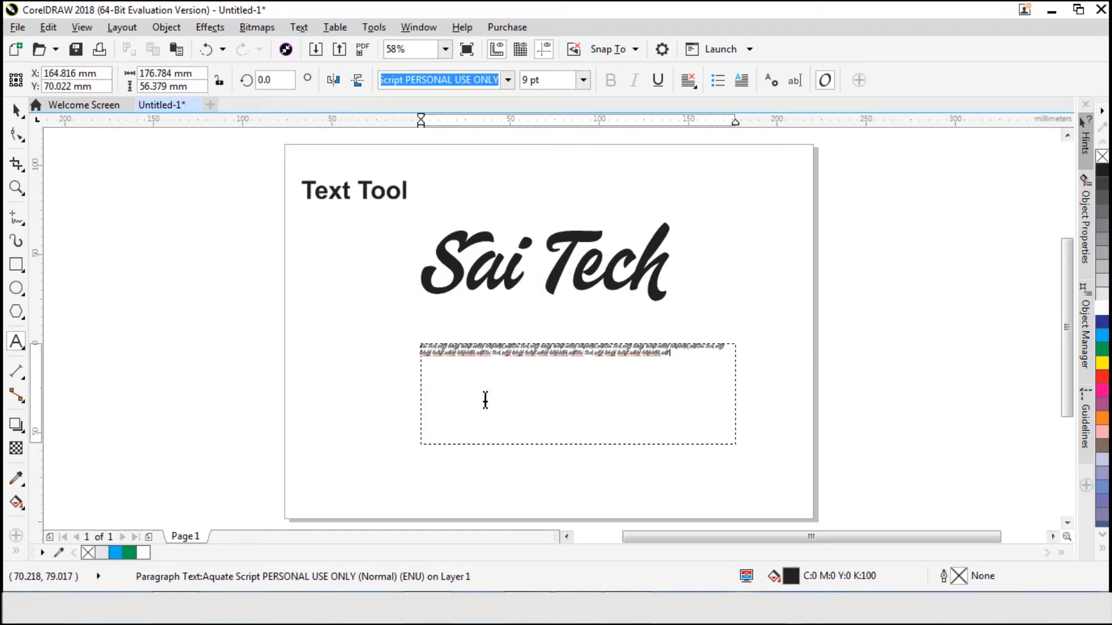
{"action": "key", "text": "ctrl+v"}
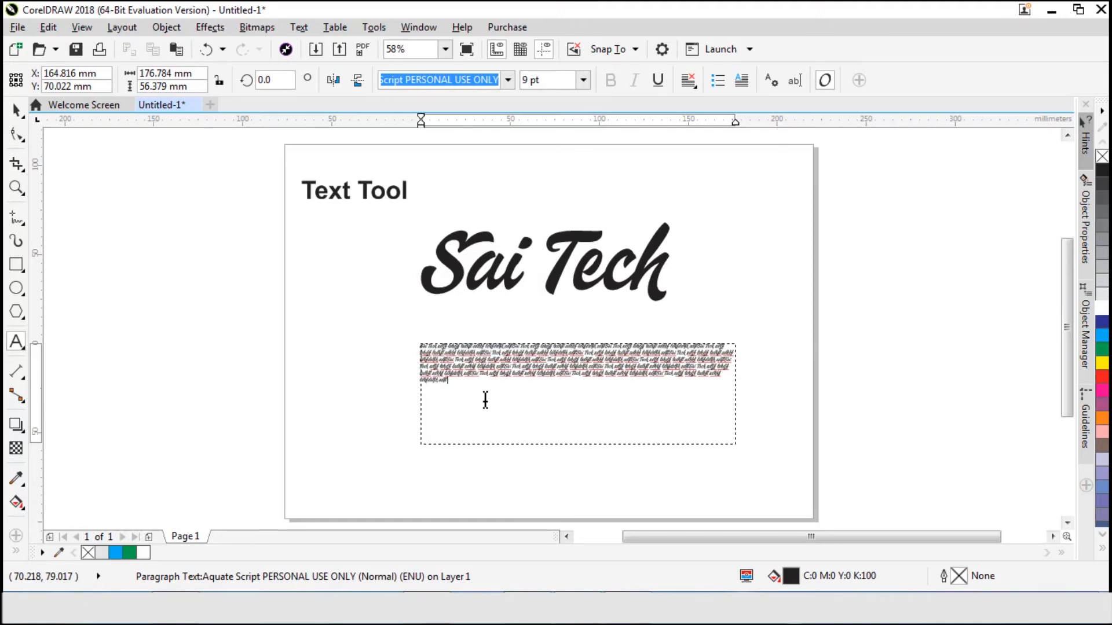
Start a new paragraph in the frame, fill it with more pasted copies, and extend the frame downward to fit the text.
{"action": "key", "text": "ctrl+a"}
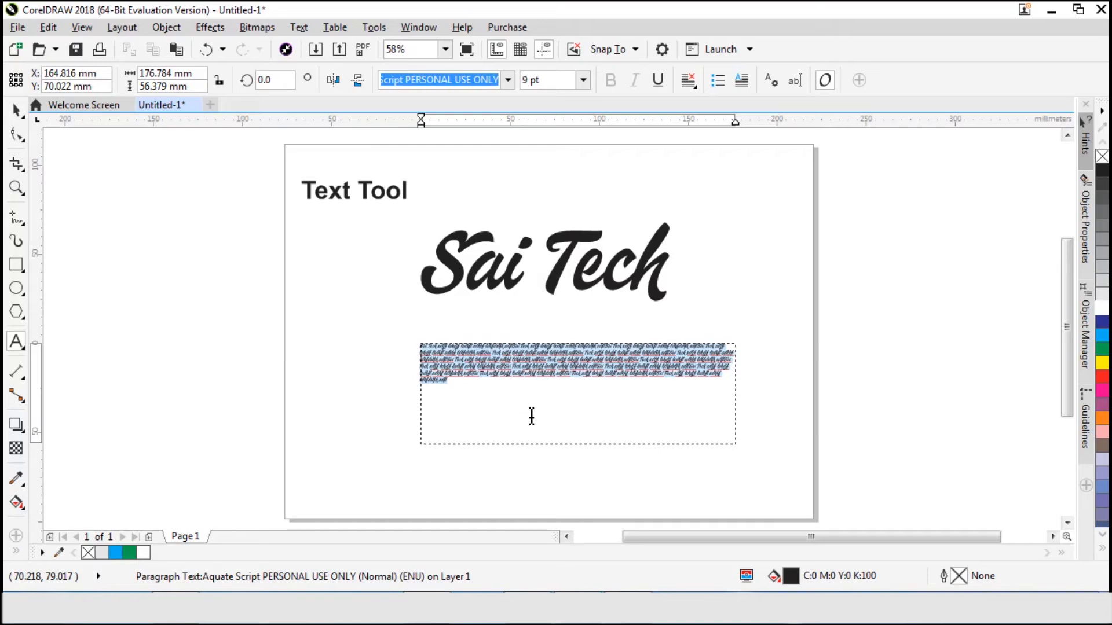
{"action": "left_click", "coordinate": [492, 392]}
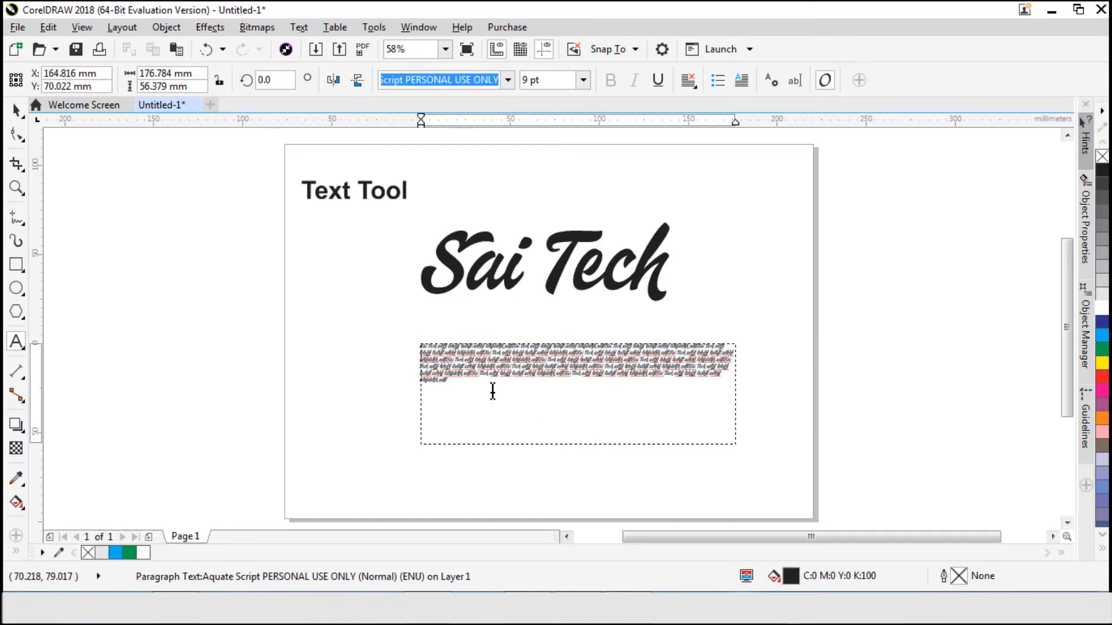
{"action": "key", "text": "Return"}
{"action": "key", "text": "ctrl+v"}
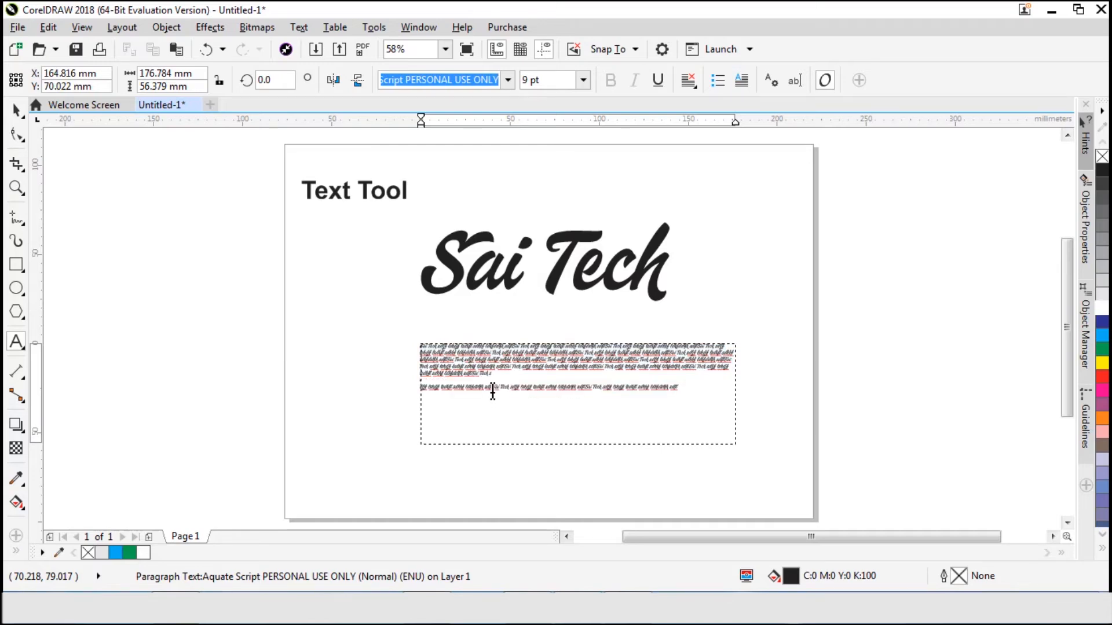
{"action": "key", "text": "ctrl+v"}
{"action": "key", "text": "ctrl+v"}
{"action": "left_click", "coordinate": [6, 109]}
{"action": "left_click_drag", "start_coordinate": [577, 449], "coordinate": [600, 474]}
{"action": "left_click", "coordinate": [816, 338]}
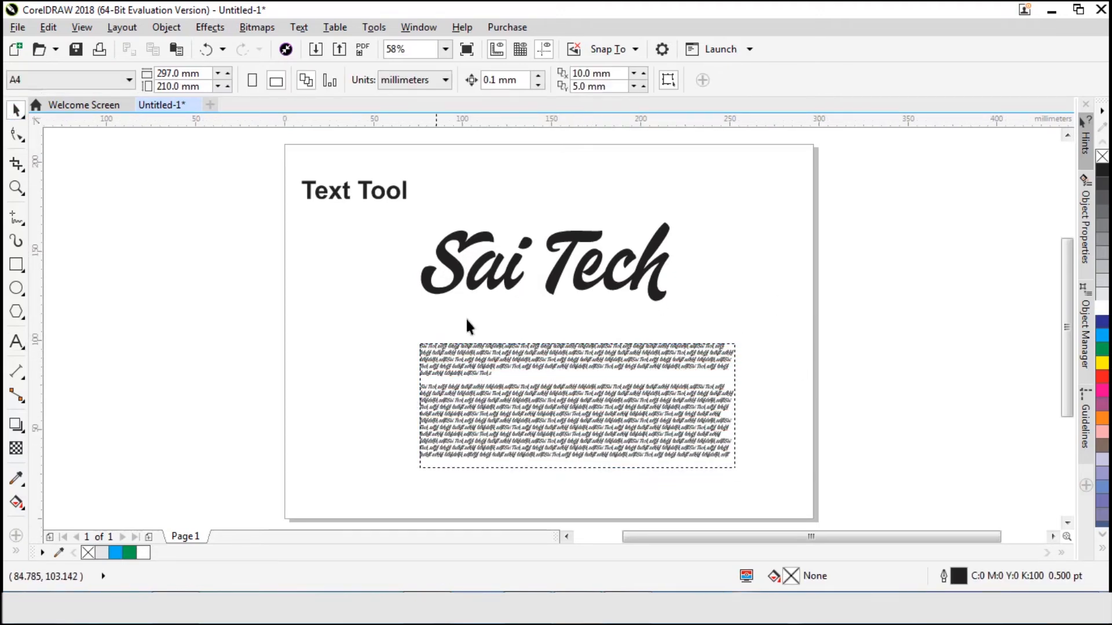
Fill the large "Sai Tech" lettering with cyan and skew it slightly to the left so it stands more upright.
{"action": "left_click", "coordinate": [457, 271]}
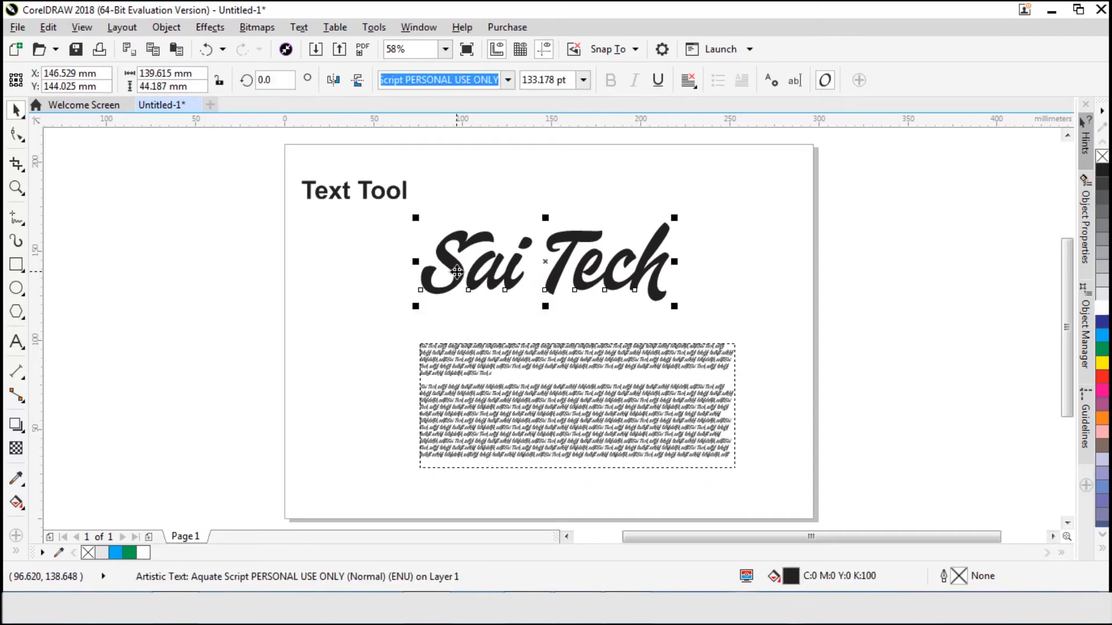
{"action": "left_click", "coordinate": [1102, 339]}
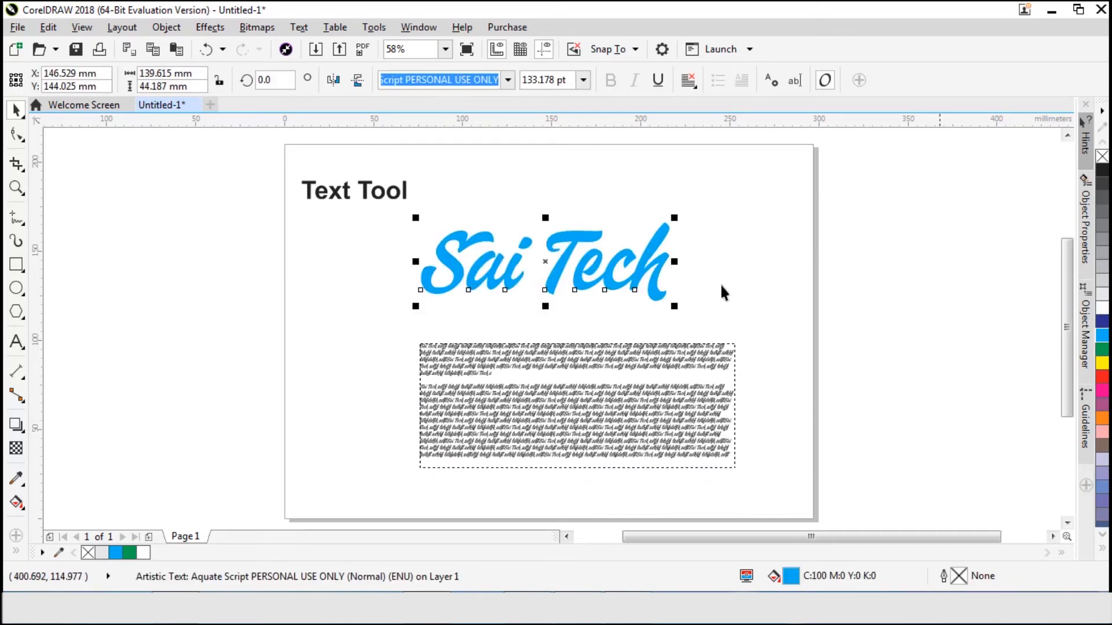
{"action": "left_click", "coordinate": [605, 257]}
{"action": "mouse_move", "coordinate": [547, 218]}
{"action": "left_mouse_down"}
{"action": "mouse_move", "coordinate": [475, 219]}
{"action": "mouse_move", "coordinate": [532, 221]}
{"action": "left_mouse_up"}
{"action": "left_click", "coordinate": [561, 239]}
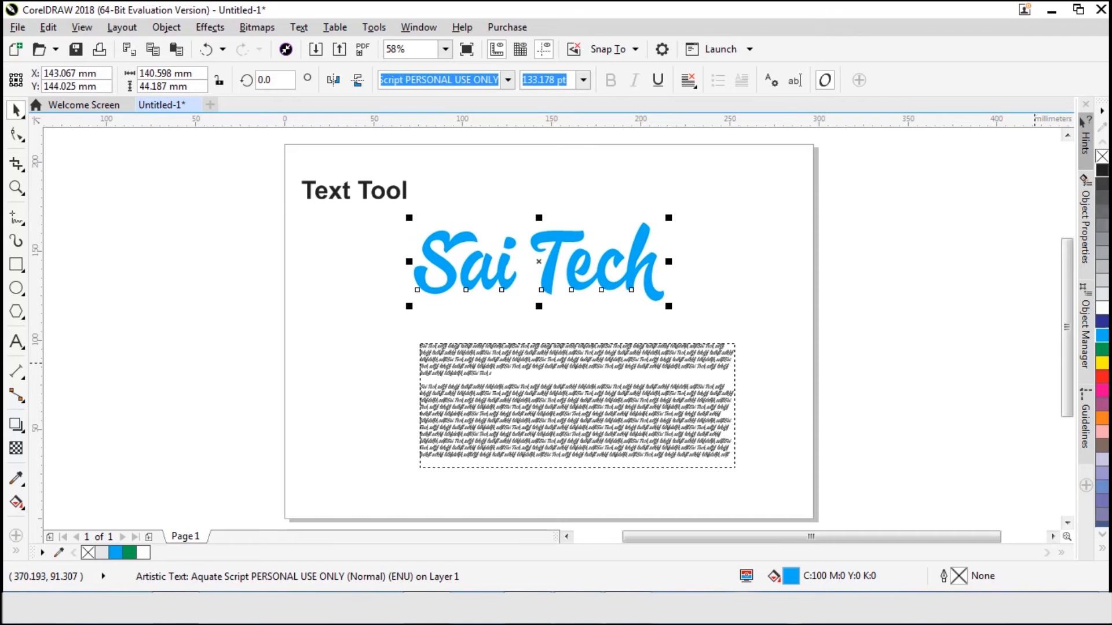
Replace the lettering's solid fill with a black hairline outline and a vertical linear fountain fill from cyan at the top to white.
{"action": "left_click", "coordinate": [1102, 157]}
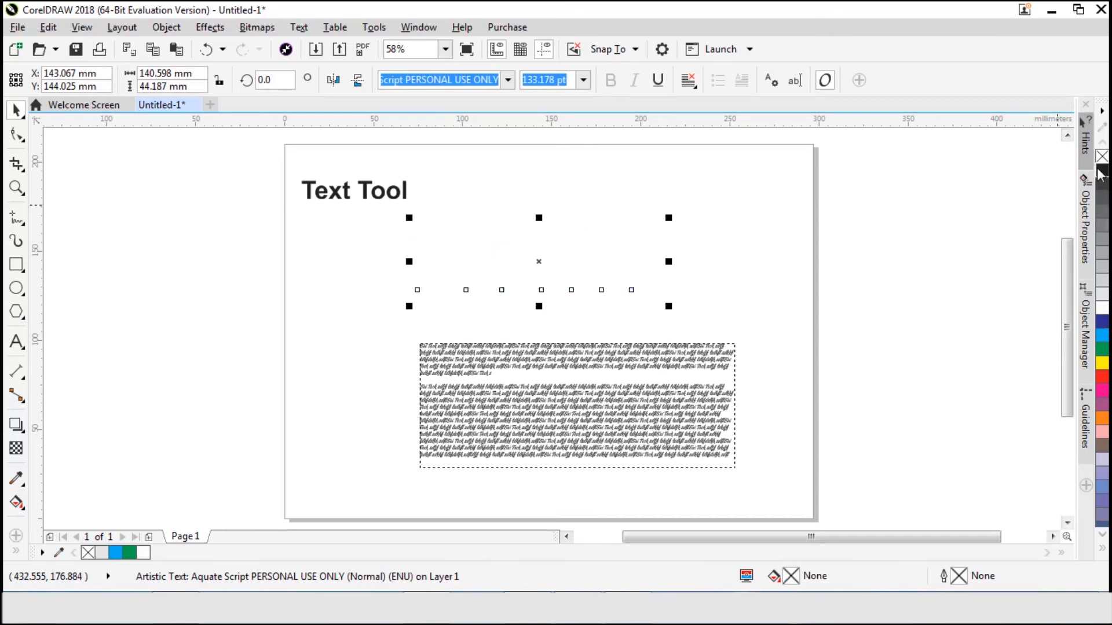
{"action": "right_click", "coordinate": [1101, 173]}
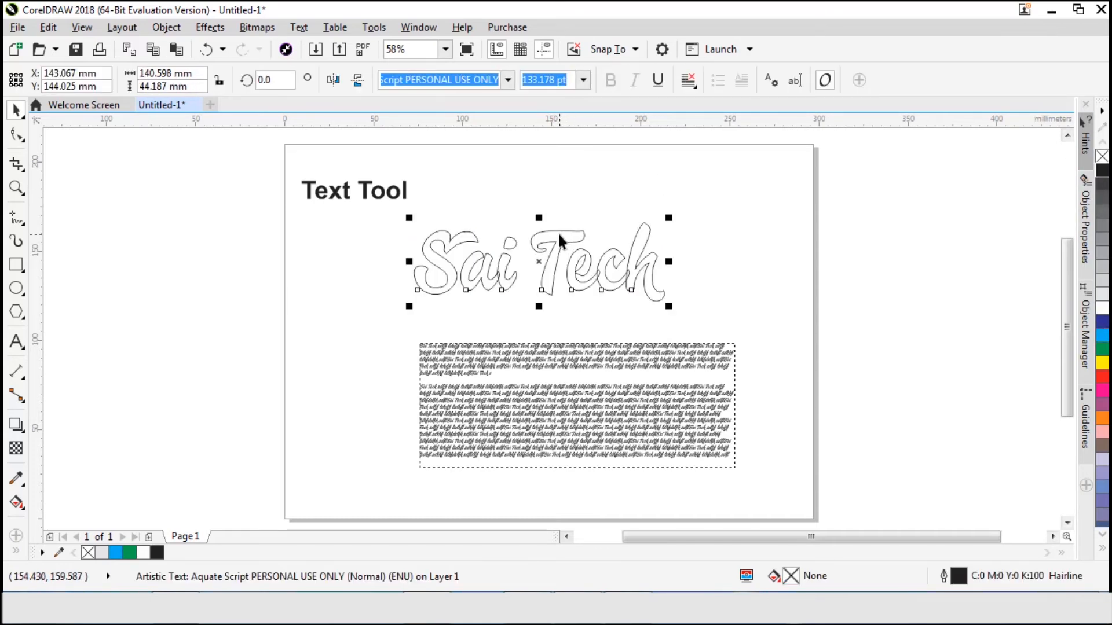
{"action": "left_click", "coordinate": [15, 503]}
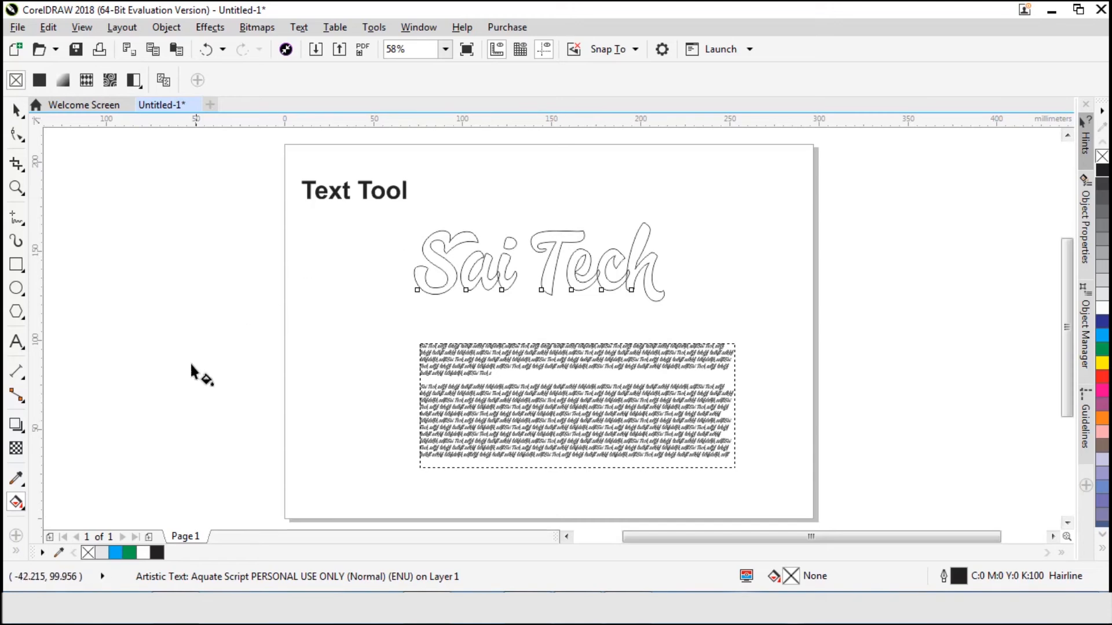
{"action": "left_click_drag", "start_coordinate": [582, 227], "coordinate": [547, 298]}
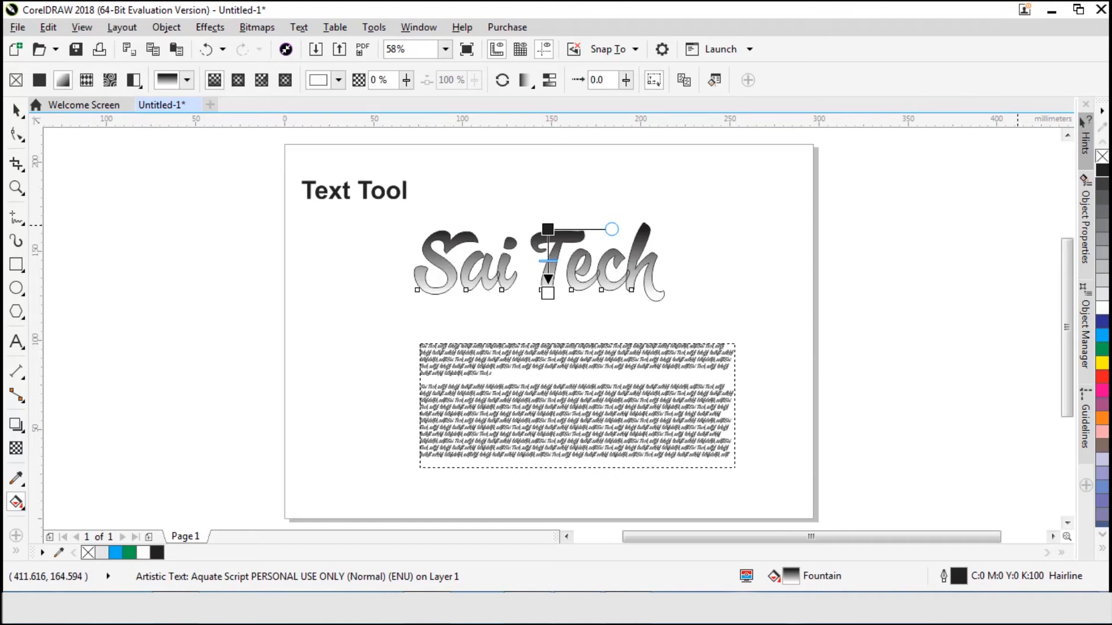
{"action": "left_click_drag", "start_coordinate": [1105, 342], "coordinate": [548, 231]}
Remove the outline from the gradient-filled "Sai Tech" lettering and keep the text selected.
{"action": "left_click", "coordinate": [16, 110]}
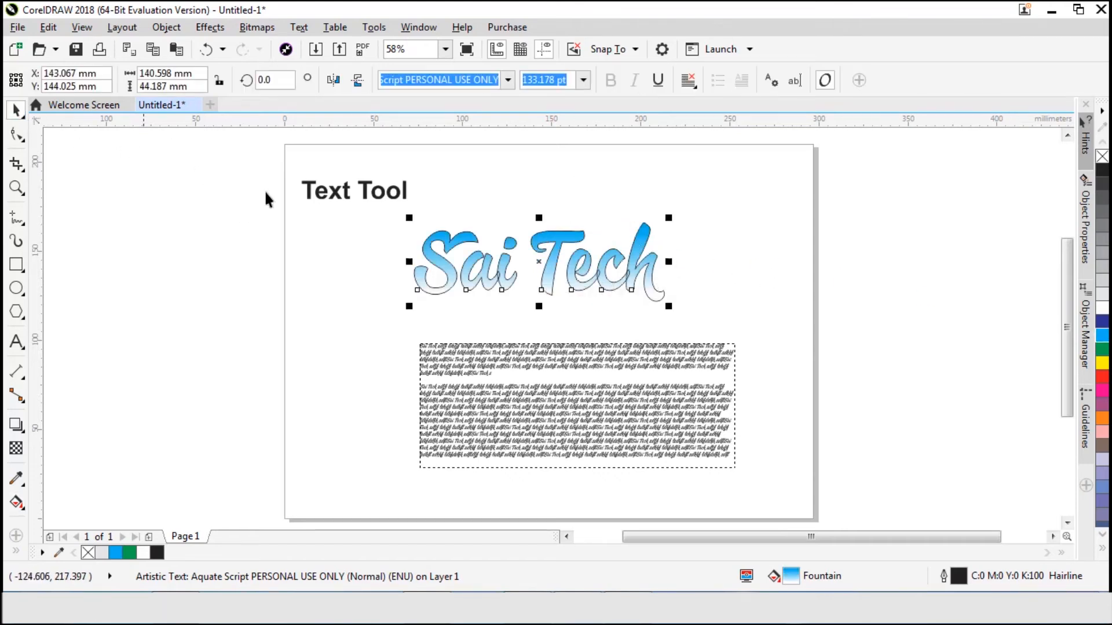
{"action": "right_click", "coordinate": [1102, 157]}
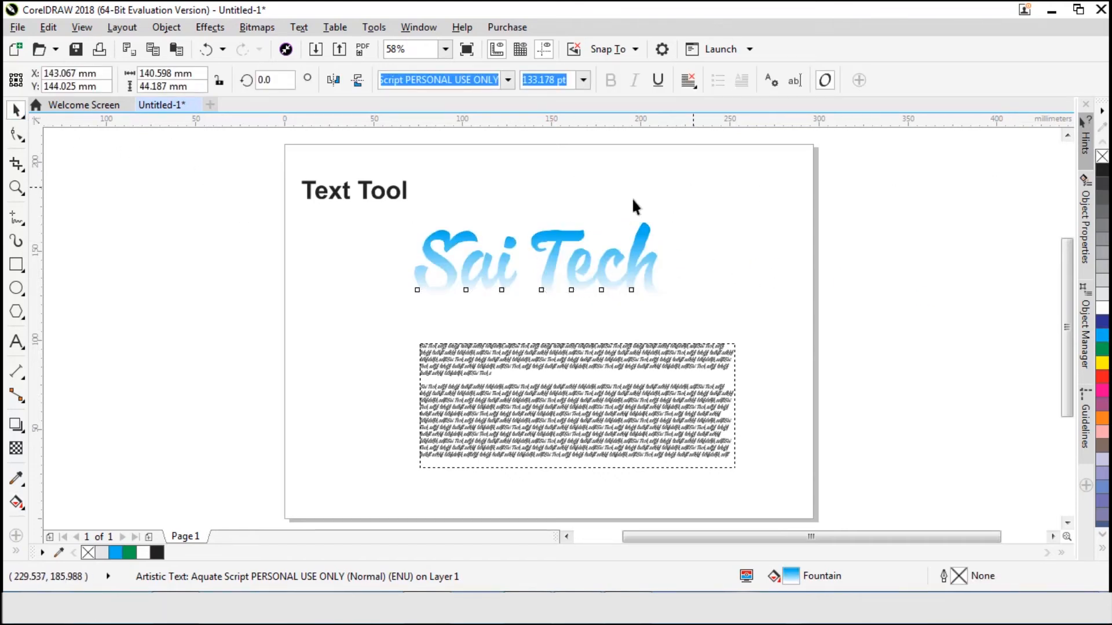
{"action": "left_click", "coordinate": [631, 197]}
{"action": "left_click", "coordinate": [548, 251]}
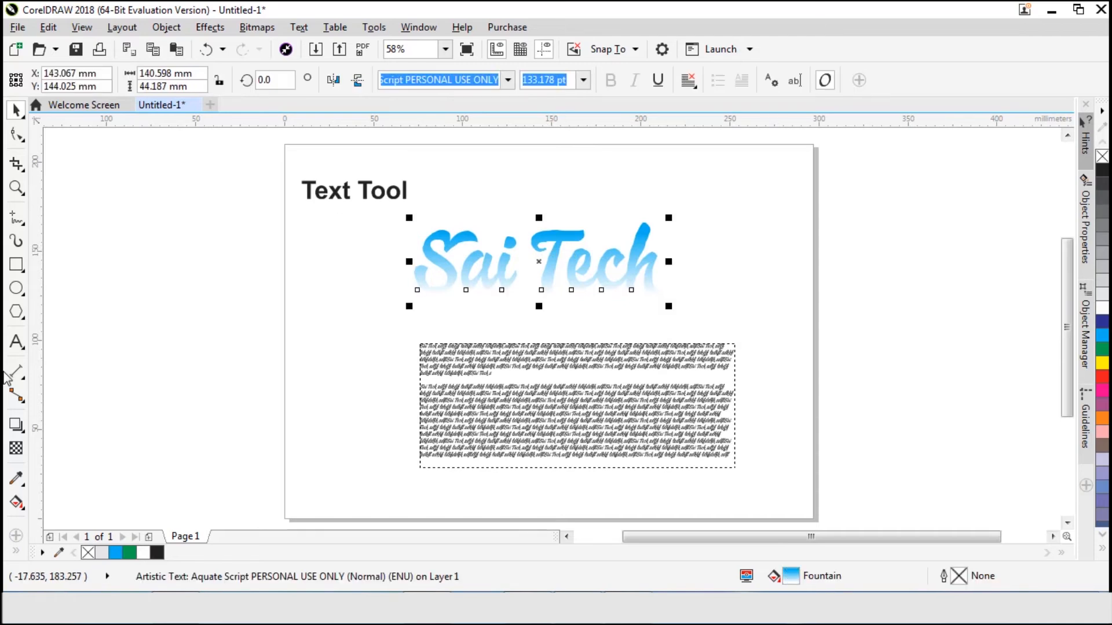
Add a drop shadow to the "Sai Tech" lettering, offset about 6.4 mm to the right and 6 mm down.
{"action": "left_click", "coordinate": [21, 429]}
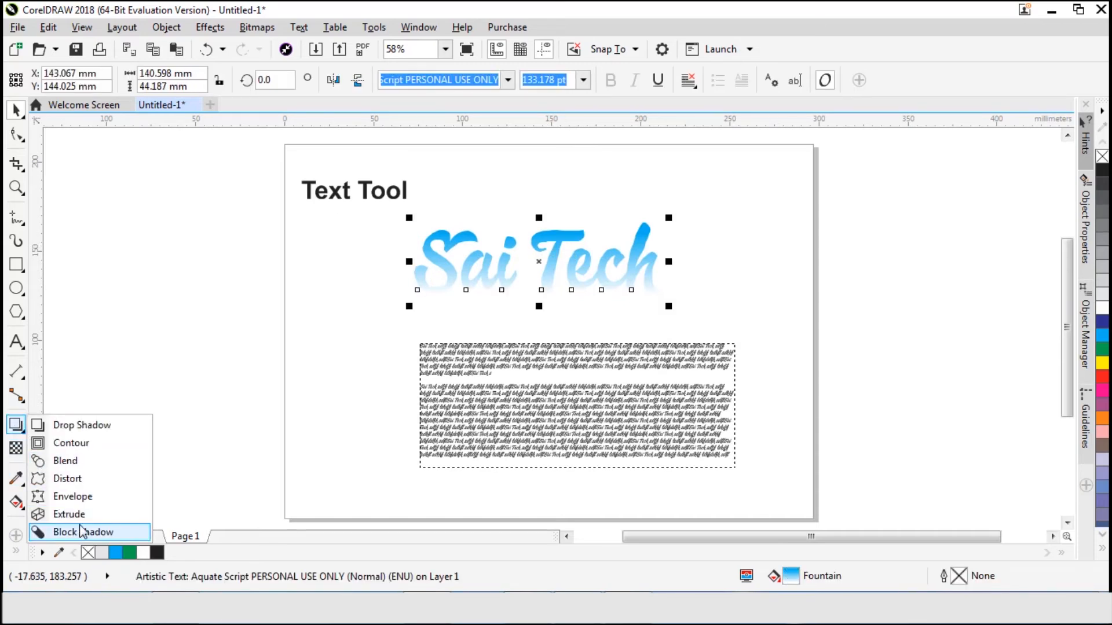
{"action": "left_click", "coordinate": [82, 425]}
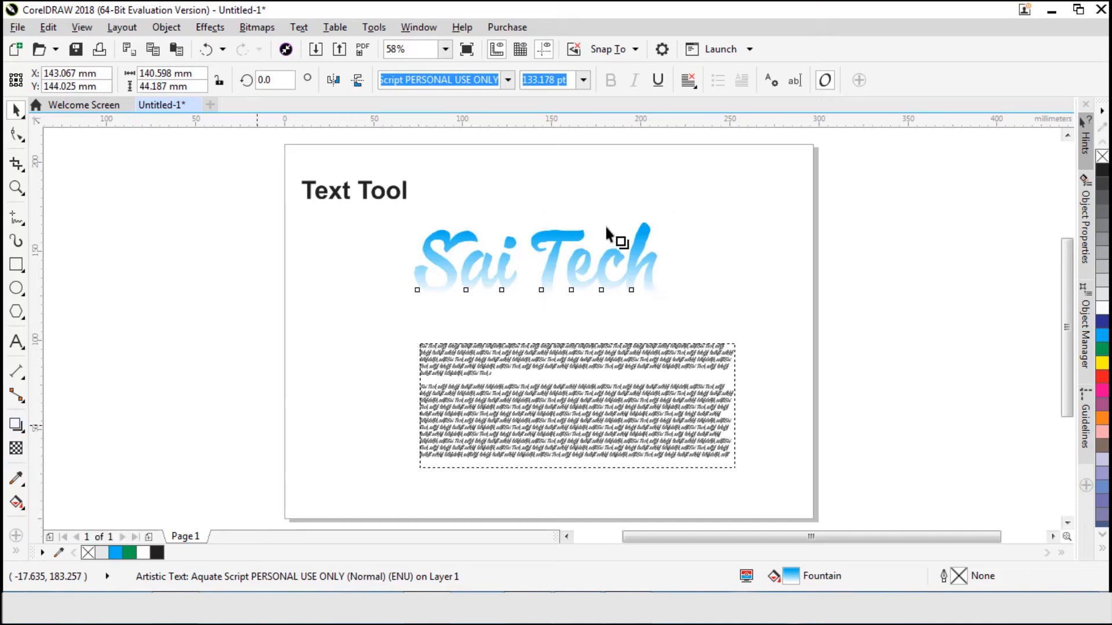
{"action": "left_click_drag", "start_coordinate": [540, 263], "coordinate": [592, 312]}
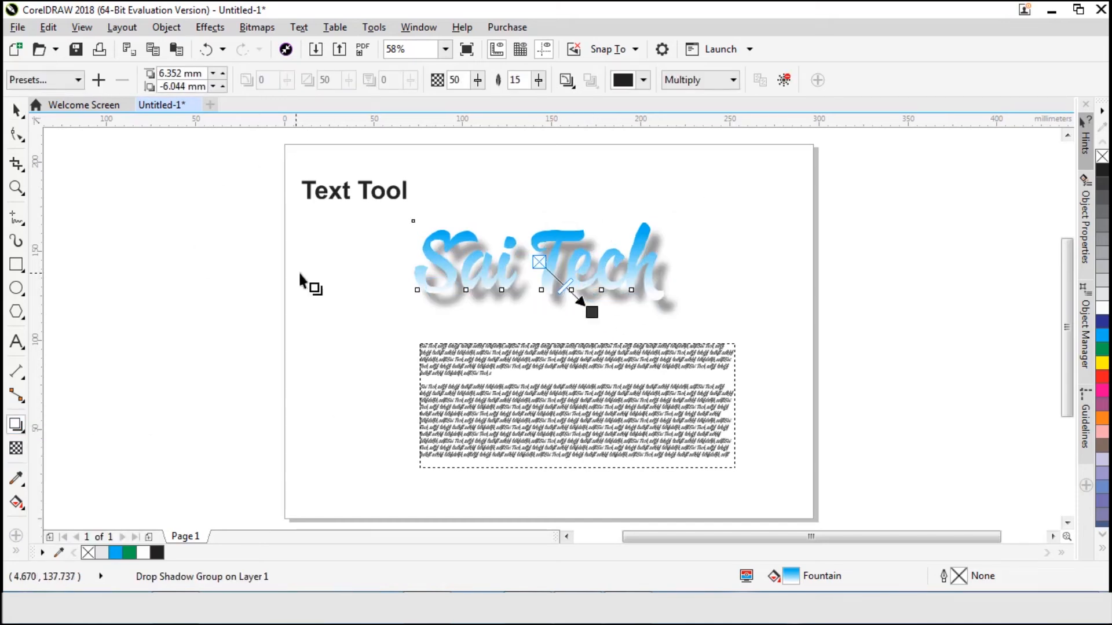
Give the shadowed lettering a dark grey hairline outline and move it down to just above the paragraph text.
{"action": "key", "text": "space"}
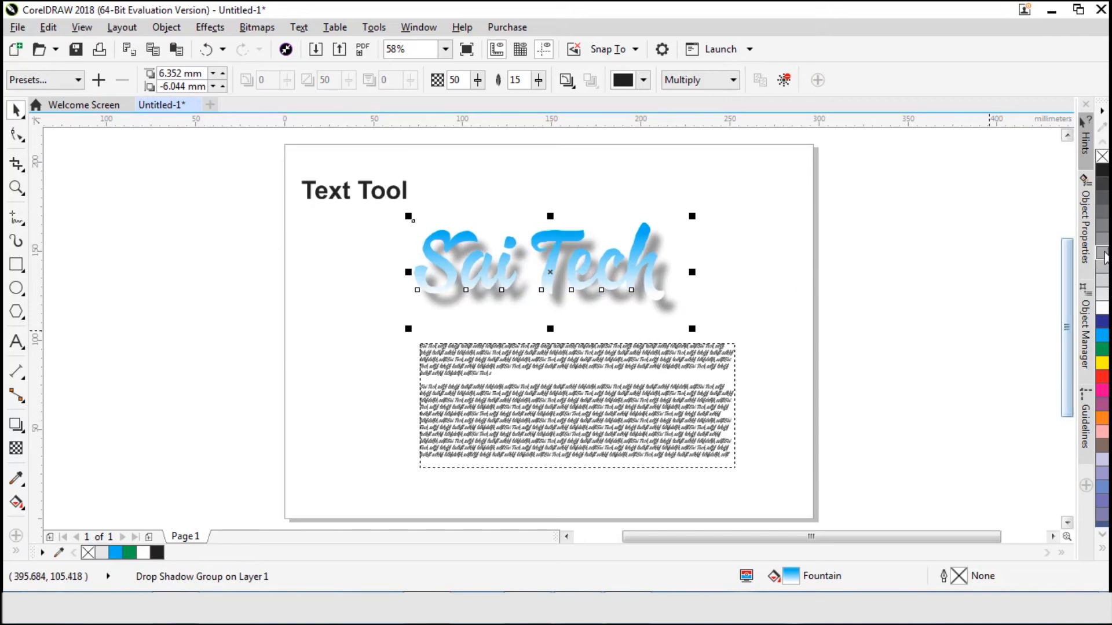
{"action": "left_click", "coordinate": [728, 203]}
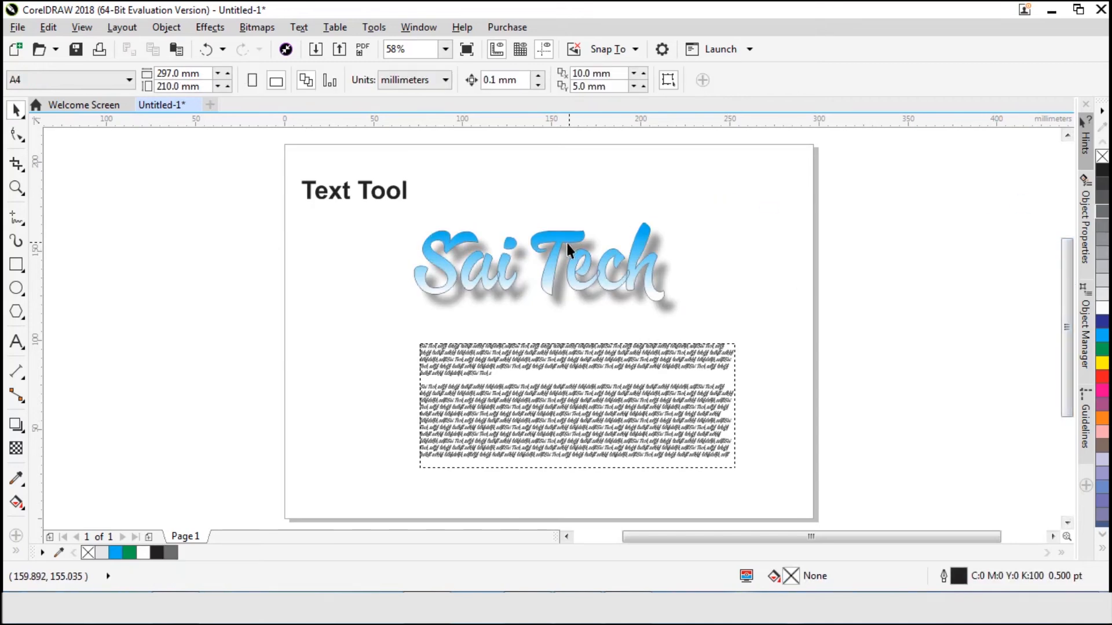
{"action": "left_click", "coordinate": [566, 241]}
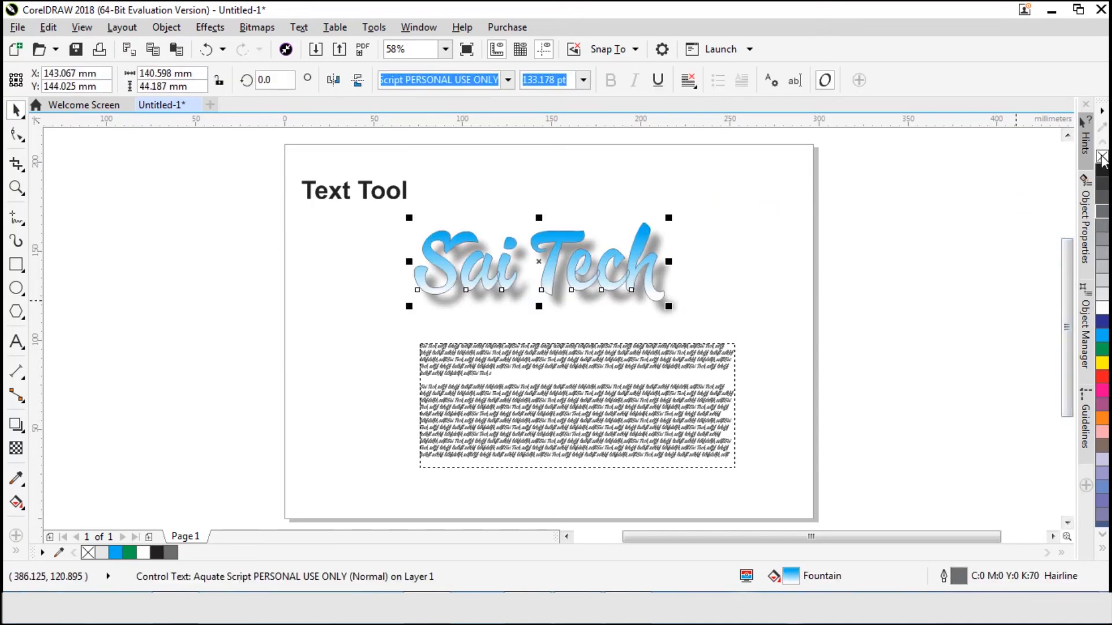
{"action": "left_click", "coordinate": [741, 234]}
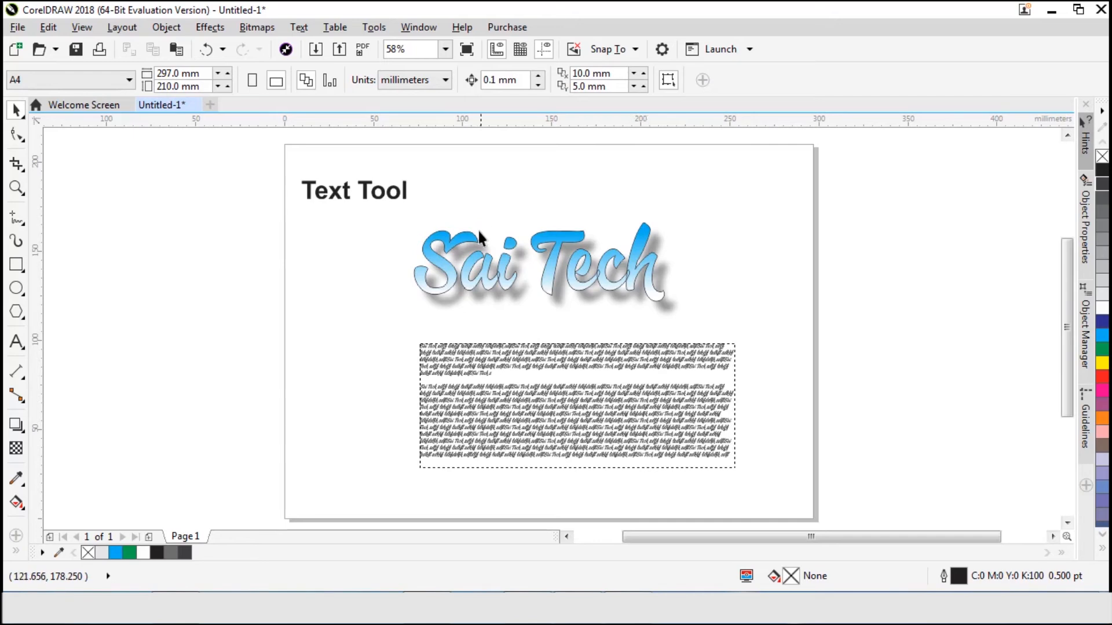
{"action": "left_click_drag", "start_coordinate": [478, 231], "coordinate": [485, 266]}
{"action": "left_click", "coordinate": [600, 185]}
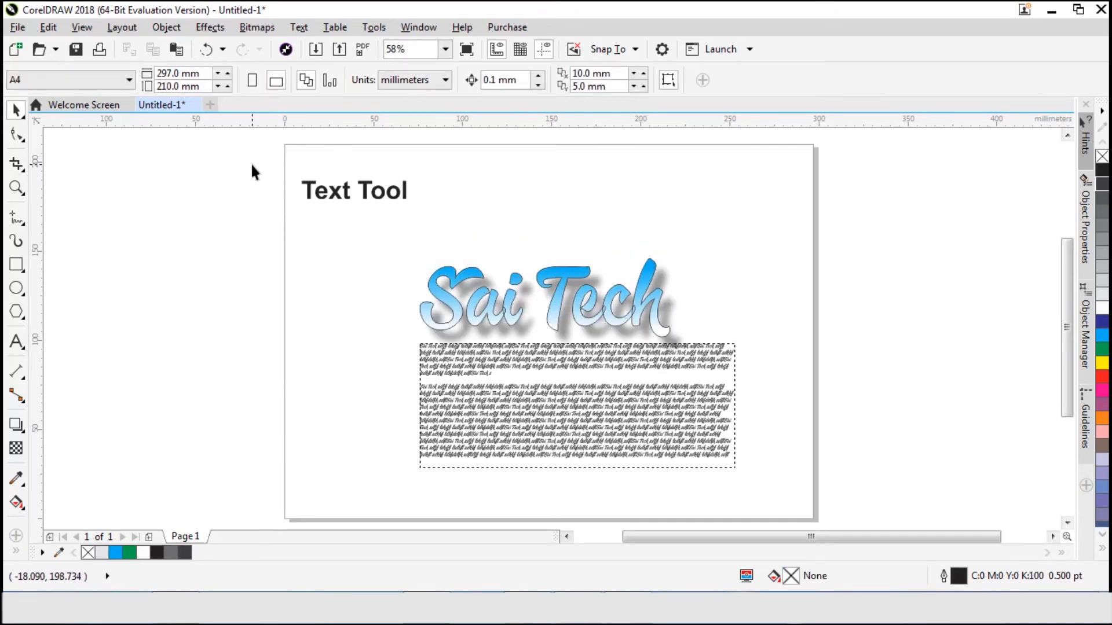
Delete all objects from the page.
{"action": "key", "text": "ctrl+a"}
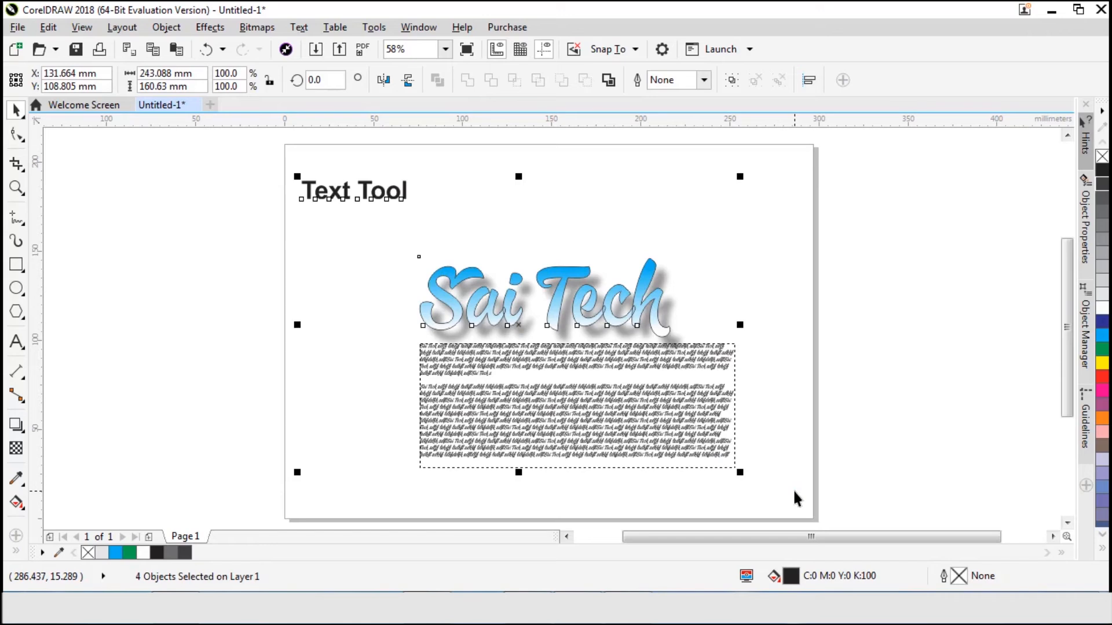
{"action": "key", "text": "Delete"}
{"action": "key", "text": "alt+Tab"}
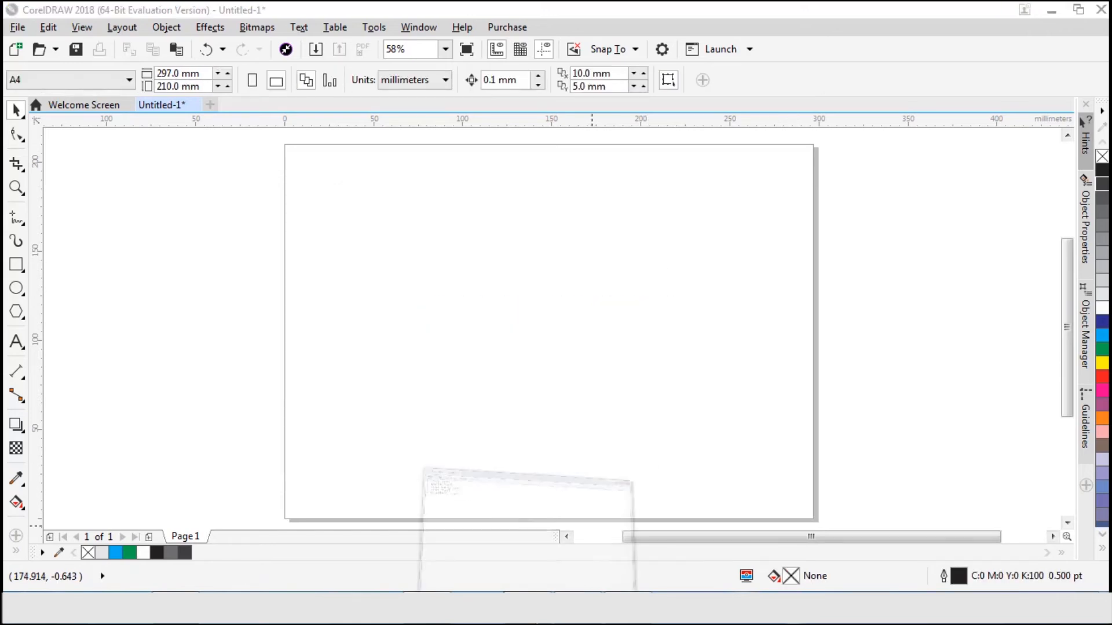
{"action": "key", "text": "alt+Tab"}
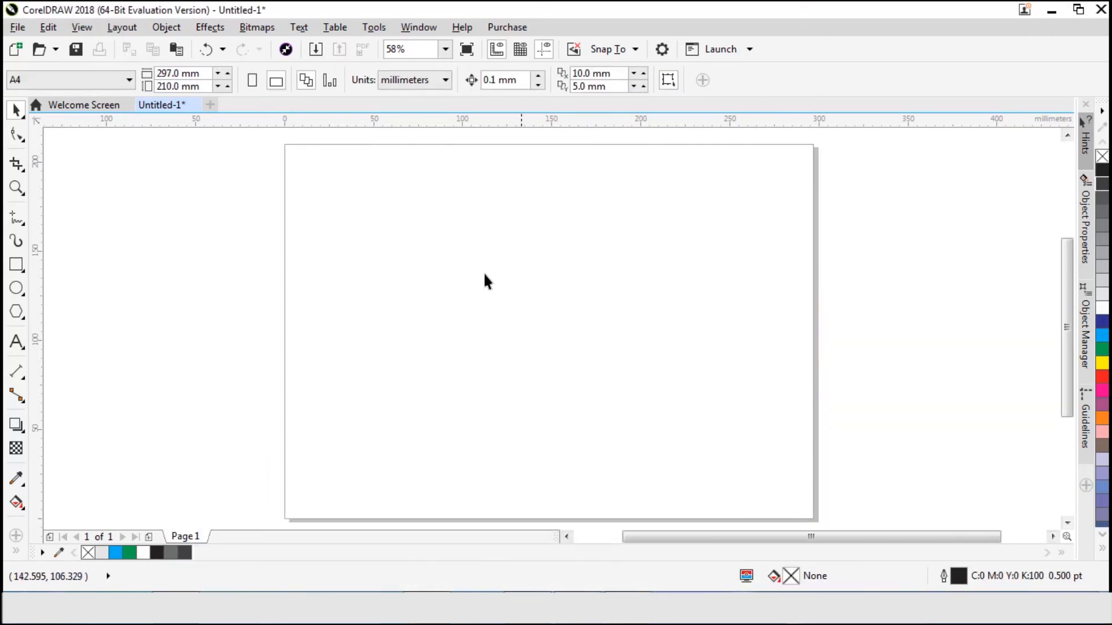
Draw a rectangle about 278 by 78 mm along the bottom of the page, ending at its lower right corner.
{"action": "left_click", "coordinate": [15, 265]}
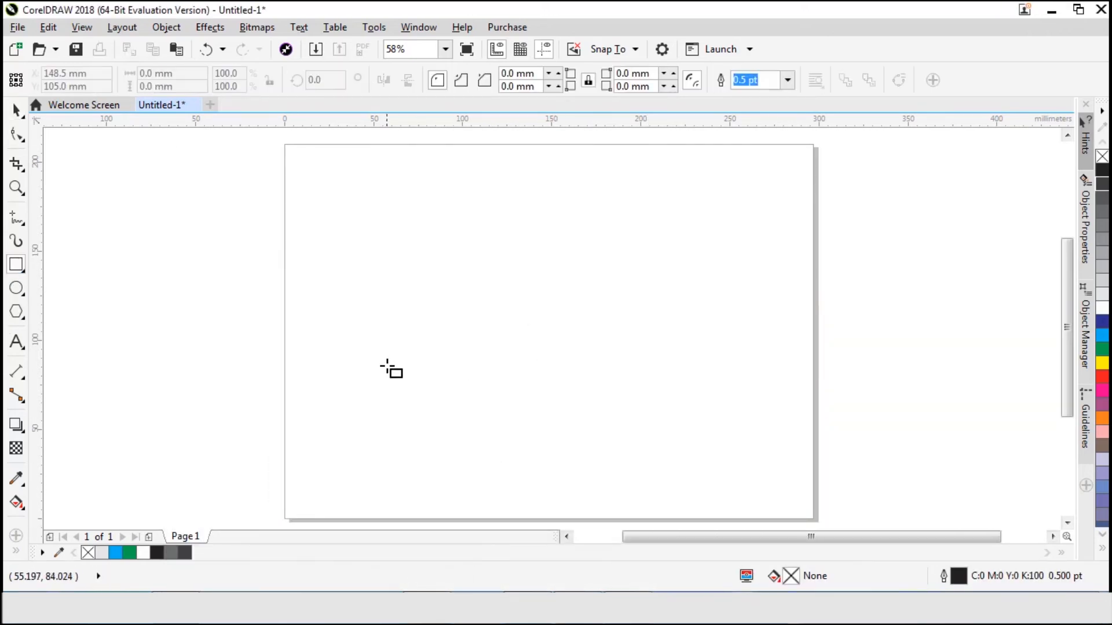
{"action": "left_click_drag", "start_coordinate": [319, 381], "coordinate": [816, 521]}
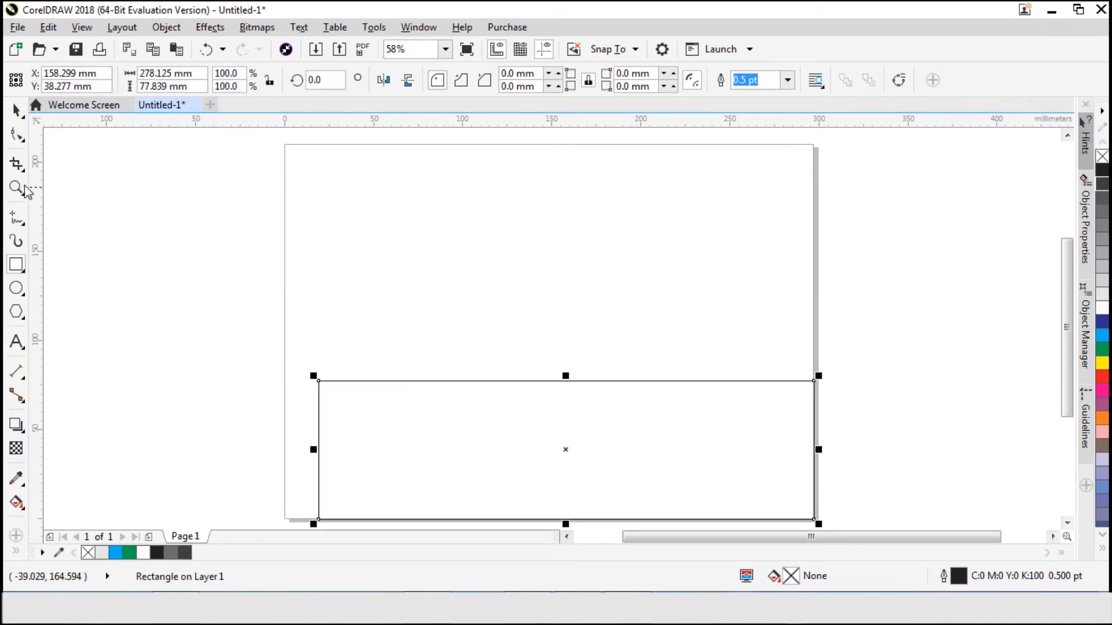
Undo the rectangle and add the artistic text "Interactive Fill Tool" in Arial at 100 pt across the page.
{"action": "key", "text": "ctrl+z"}
{"action": "left_click", "coordinate": [17, 116]}
{"action": "left_click", "coordinate": [16, 342]}
{"action": "left_click", "coordinate": [452, 339]}
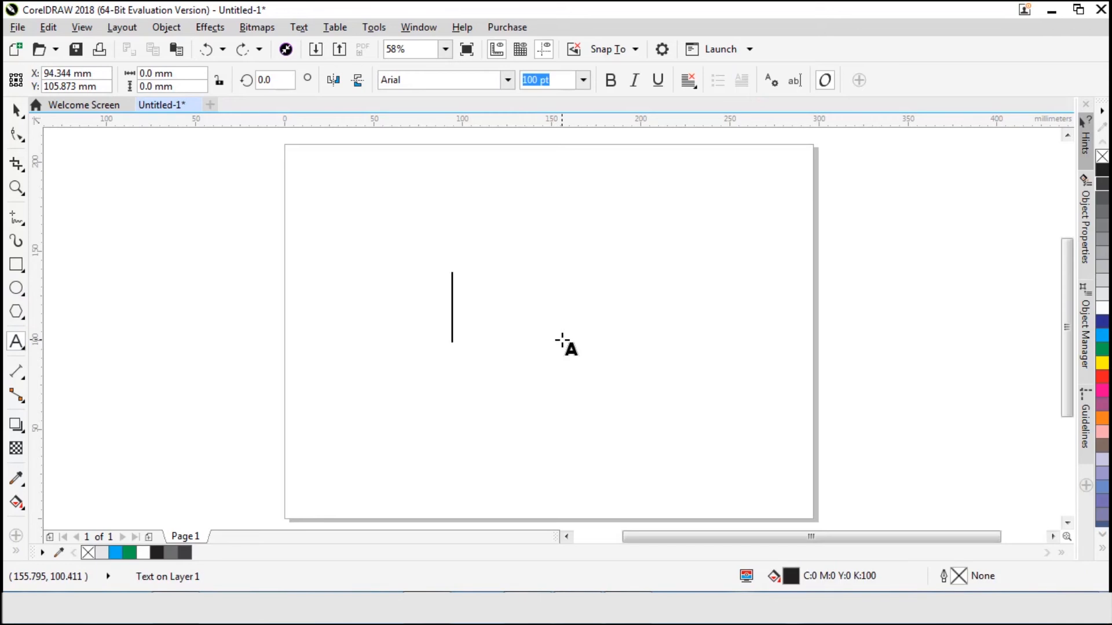
{"action": "type", "text": "Inter"}
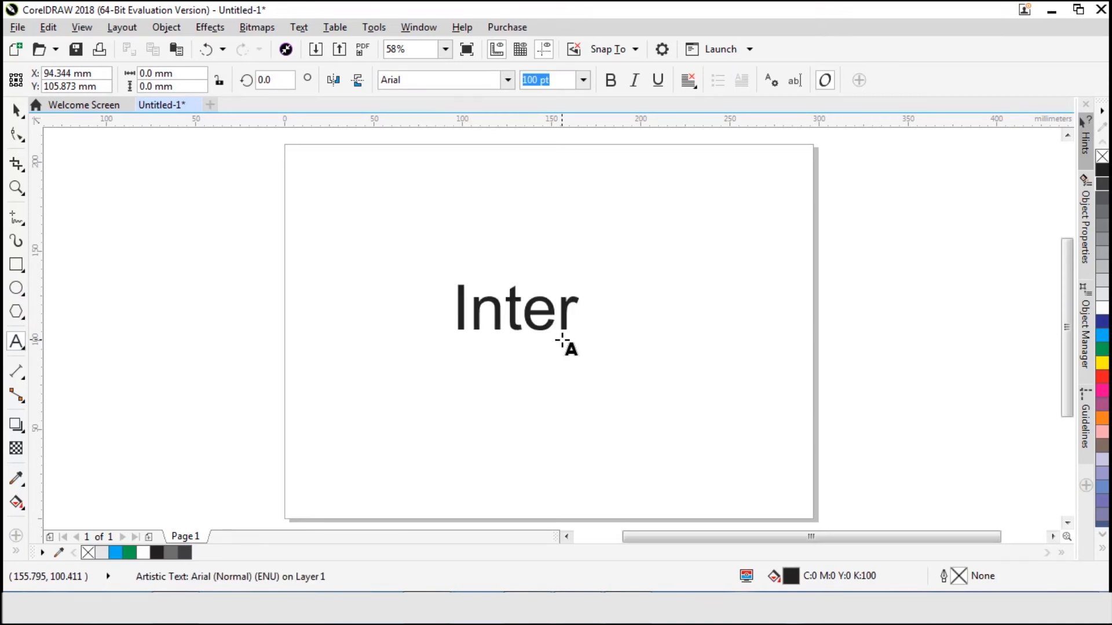
{"action": "type", "text": "active F"}
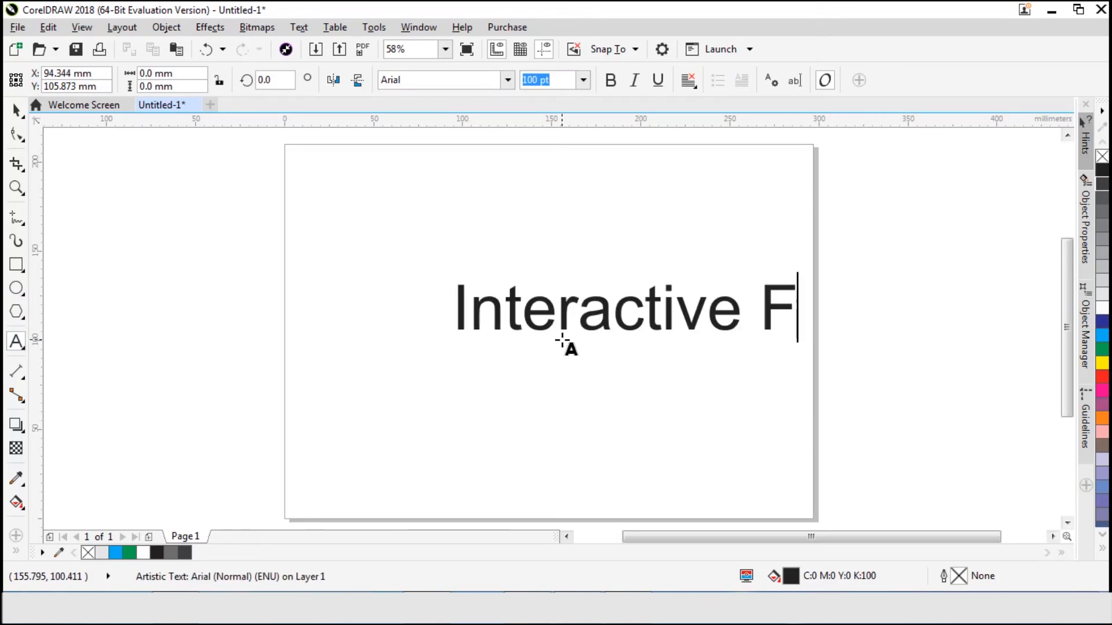
{"action": "type", "text": "ill Tool"}
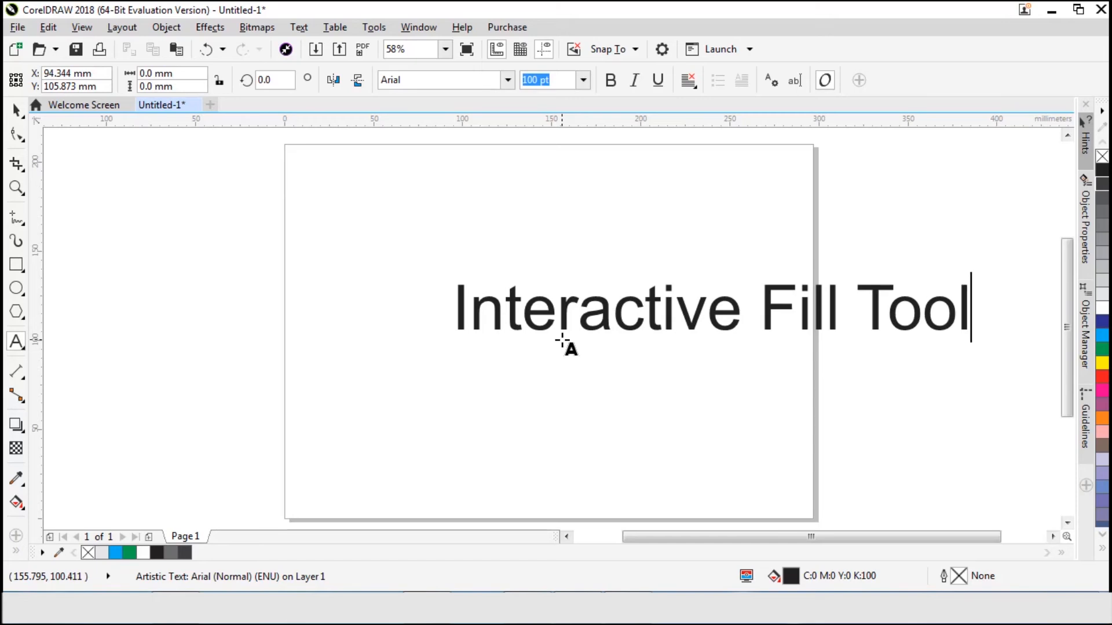
{"action": "key", "text": "ctrl+space"}
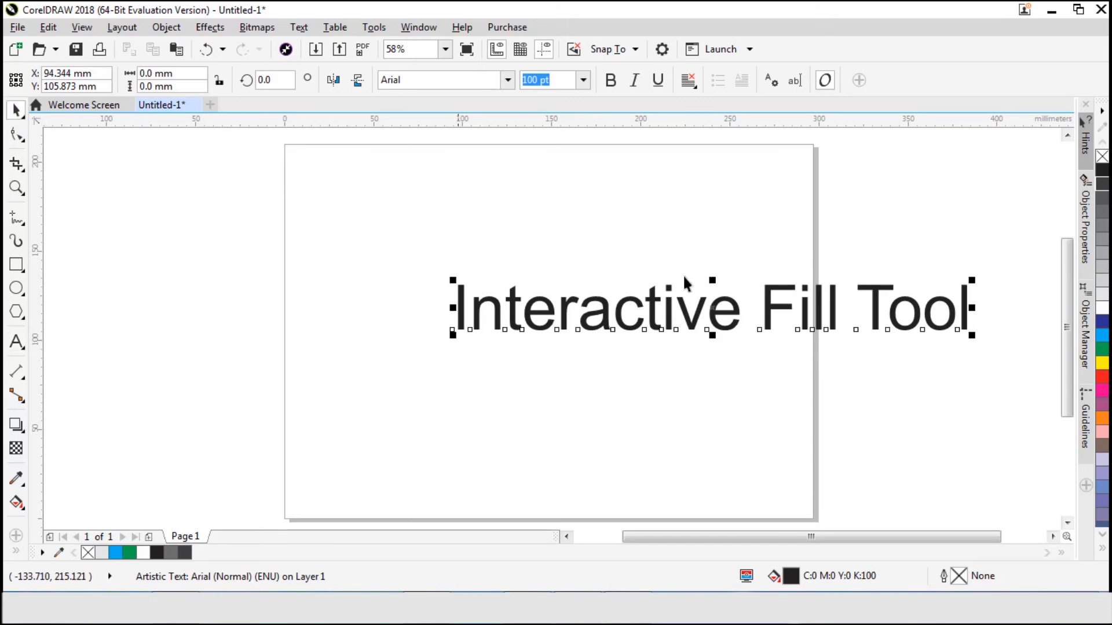
Scale the "Interactive Fill Tool" text down to about 51 pt, centre it on the page and make it bold.
{"action": "left_click_drag", "start_coordinate": [976, 341], "coordinate": [727, 377]}
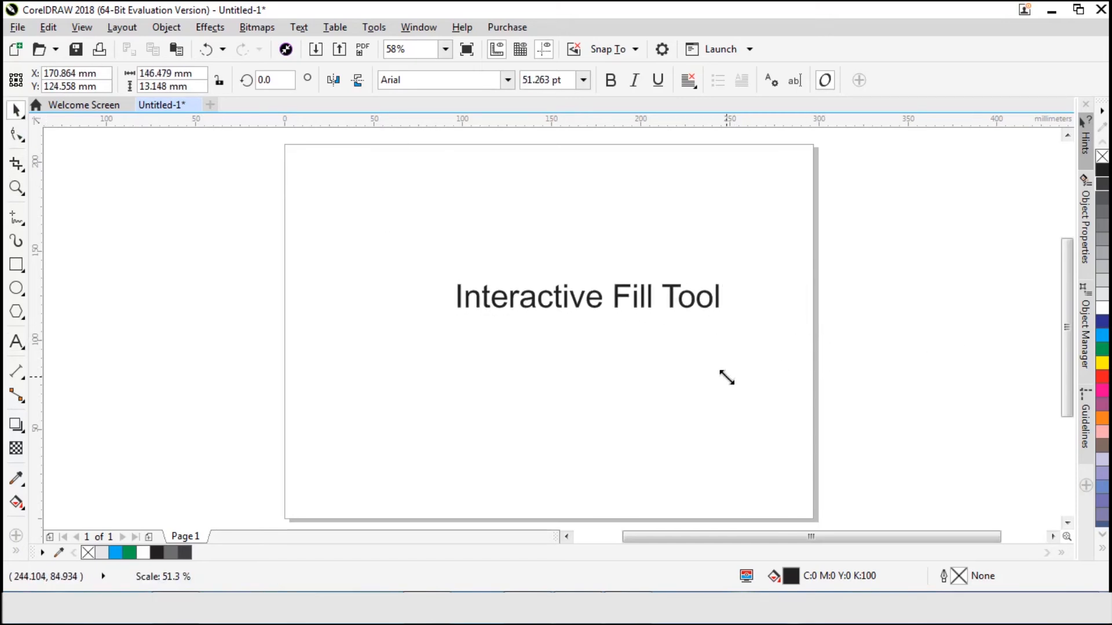
{"action": "key", "text": "p"}
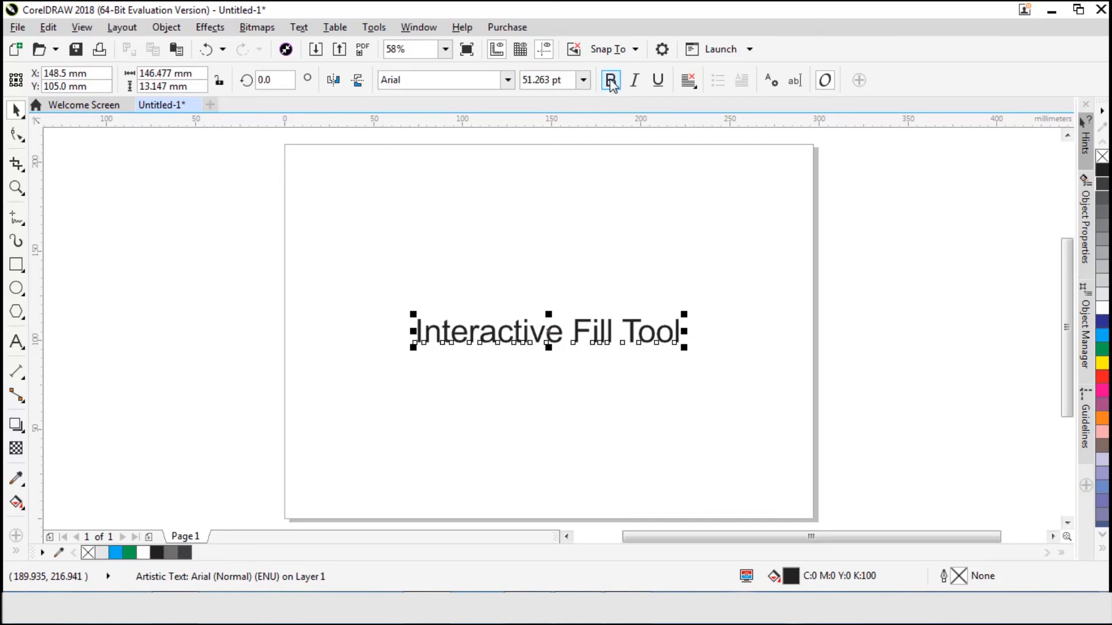
{"action": "left_click", "coordinate": [610, 81]}
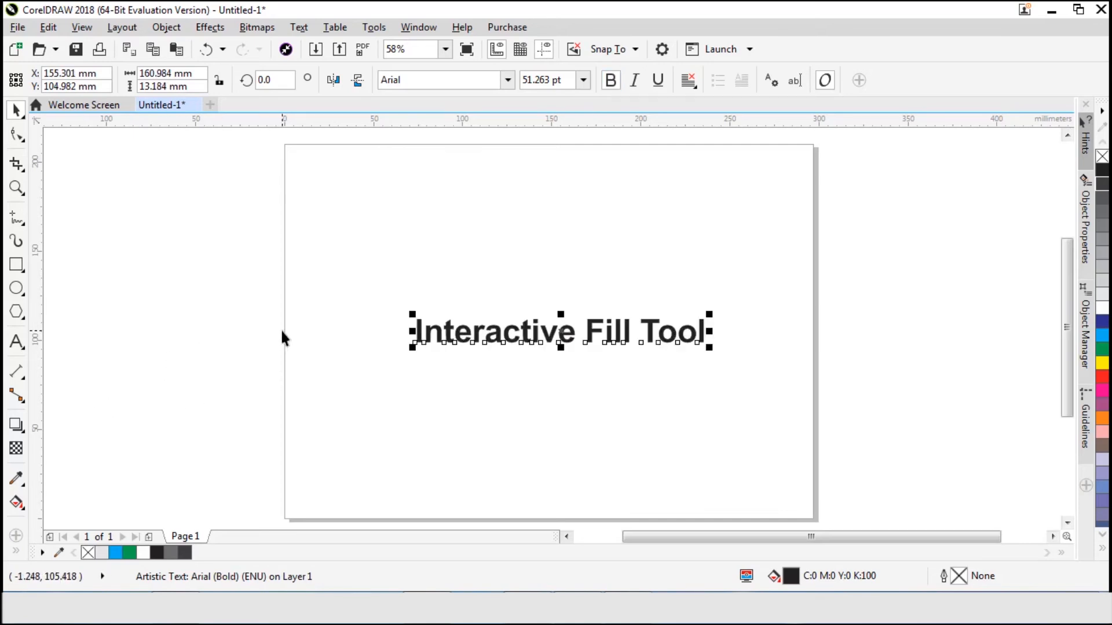
Shrink the bold heading to about 32 pt and move it into the page's upper left corner.
{"action": "left_click", "coordinate": [17, 504]}
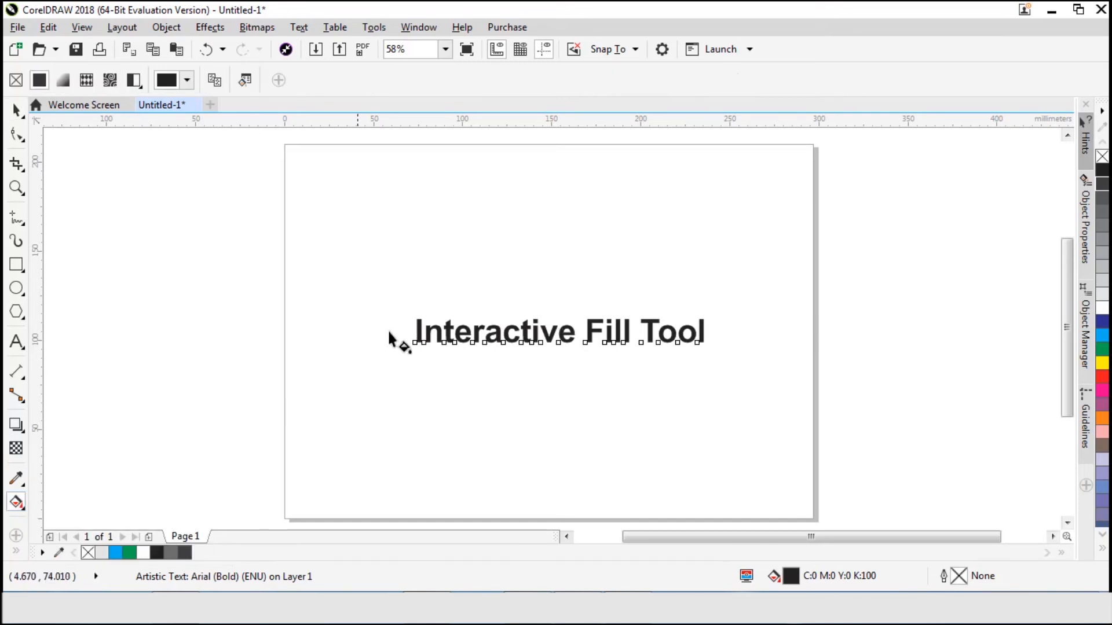
{"action": "left_click", "coordinate": [16, 110]}
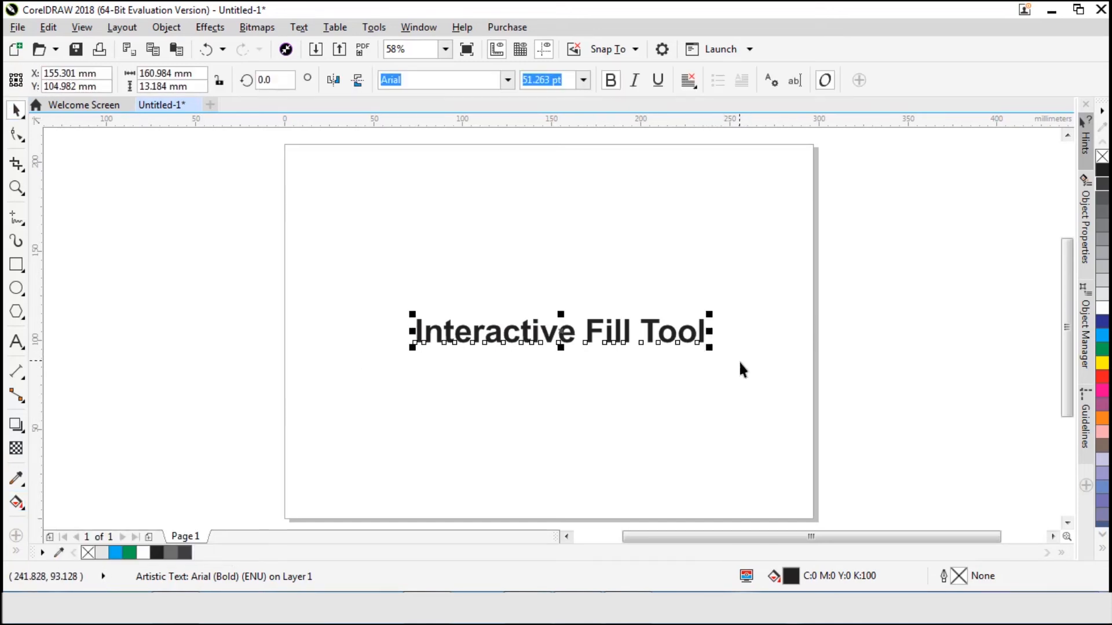
{"action": "left_click_drag", "start_coordinate": [712, 350], "coordinate": [604, 357]}
{"action": "left_click_drag", "start_coordinate": [506, 334], "coordinate": [384, 173]}
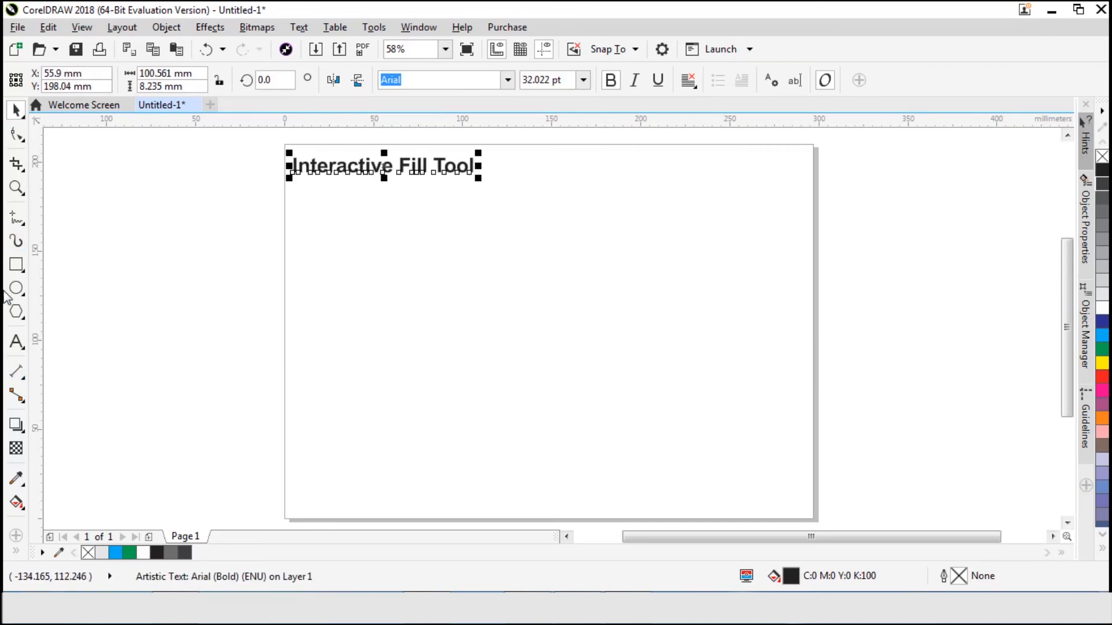
Create a page-sized rectangle and lower its top edge so it is about 76 mm high along the page's bottom.
{"action": "left_click", "coordinate": [15, 265]}
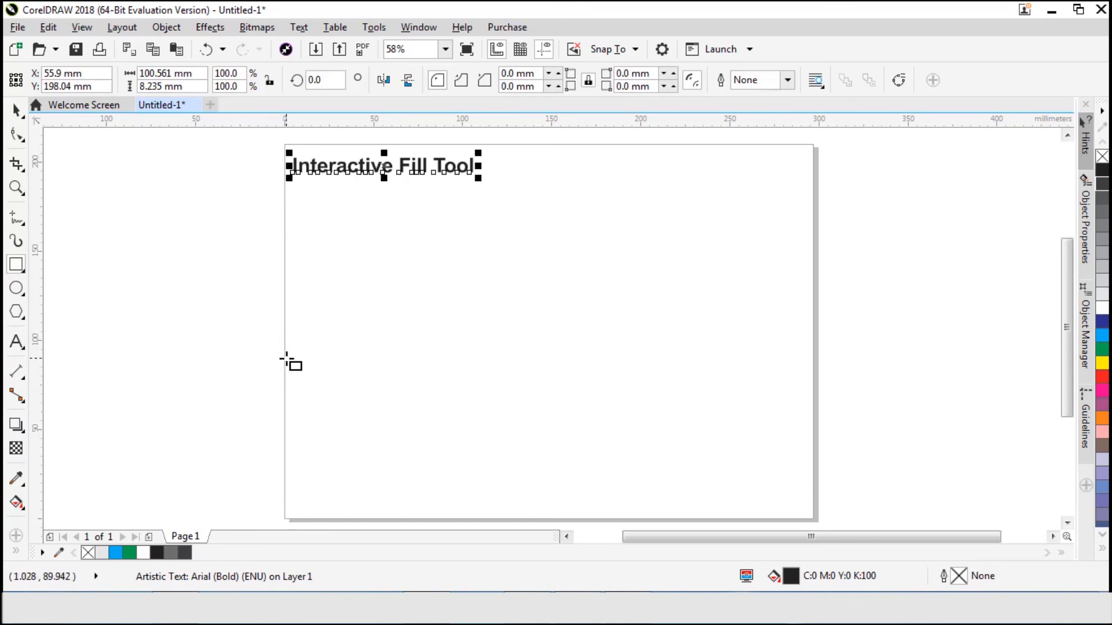
{"action": "double_click", "coordinate": [10, 265]}
{"action": "left_click", "coordinate": [16, 109]}
{"action": "left_click_drag", "start_coordinate": [549, 141], "coordinate": [561, 380]}
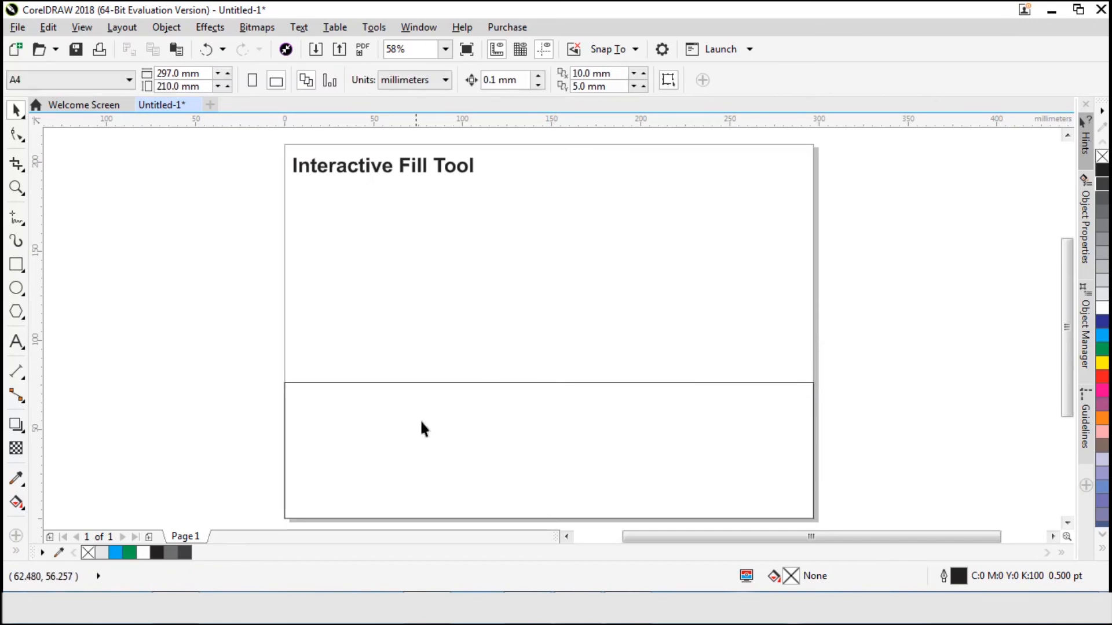
Give the rectangle a vertical fountain fill running from bright blue at its bottom to periwinkle blue at its top.
{"action": "left_click", "coordinate": [23, 505]}
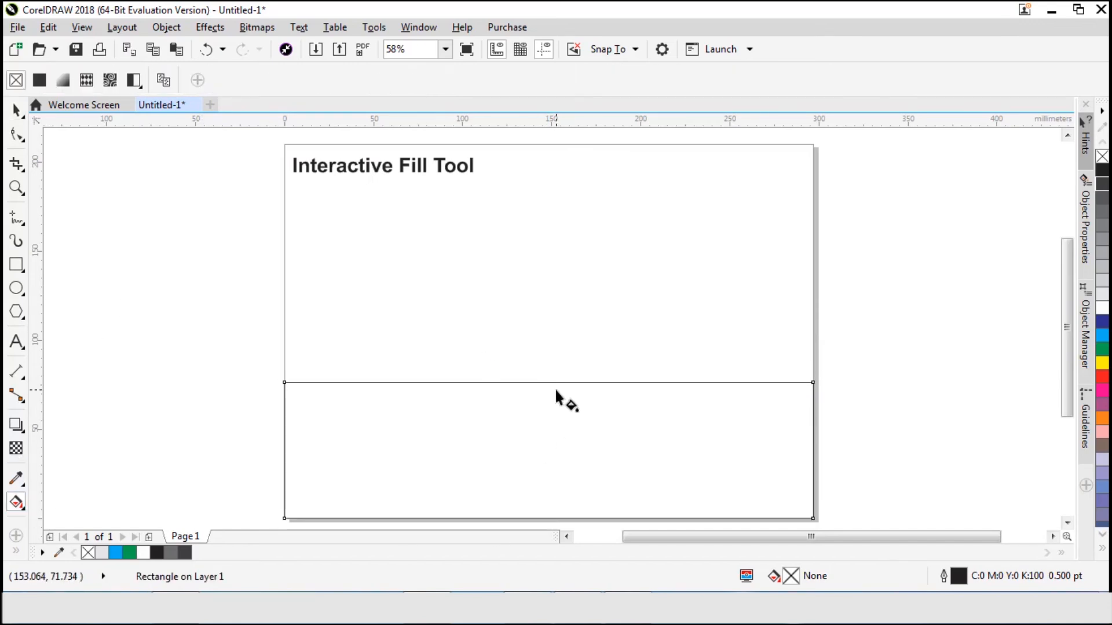
{"action": "left_click_drag", "start_coordinate": [547, 513], "coordinate": [548, 382]}
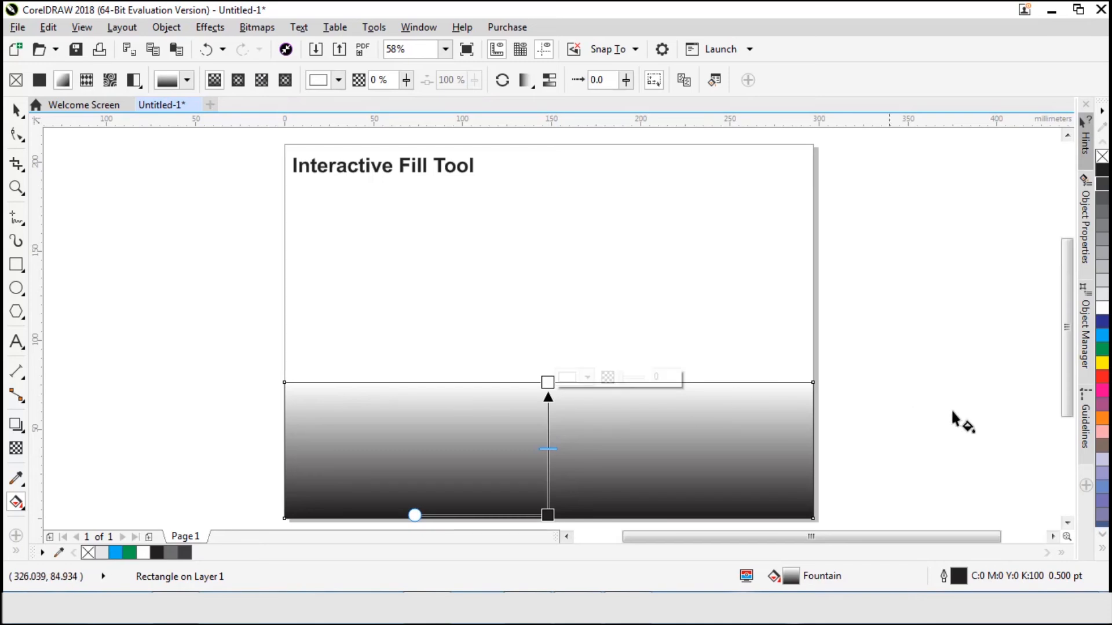
{"action": "left_click_drag", "start_coordinate": [1102, 335], "coordinate": [548, 482]}
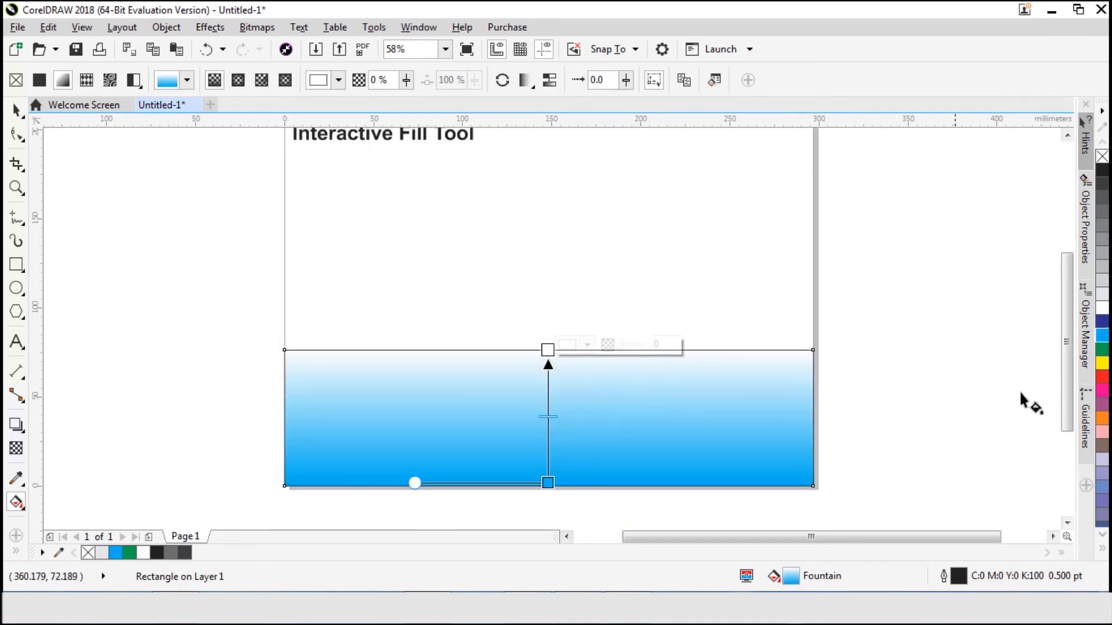
{"action": "left_click_drag", "start_coordinate": [850, 440], "coordinate": [548, 355]}
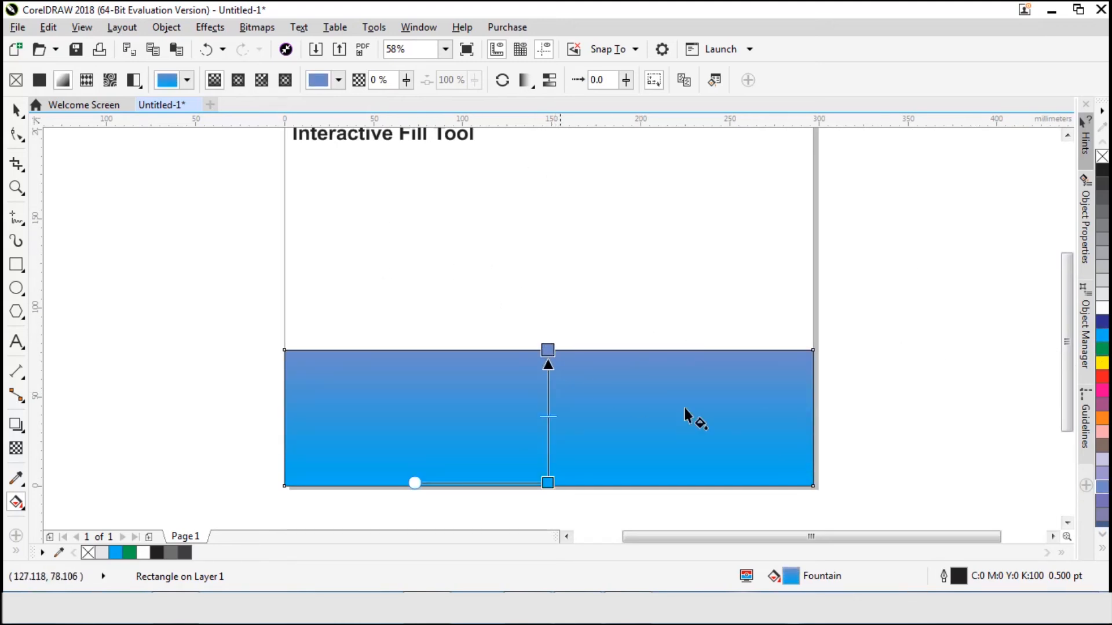
Add a pink colour node to the rectangle's gradient and place it midway between the two blue ends.
{"action": "left_click", "coordinate": [1102, 551]}
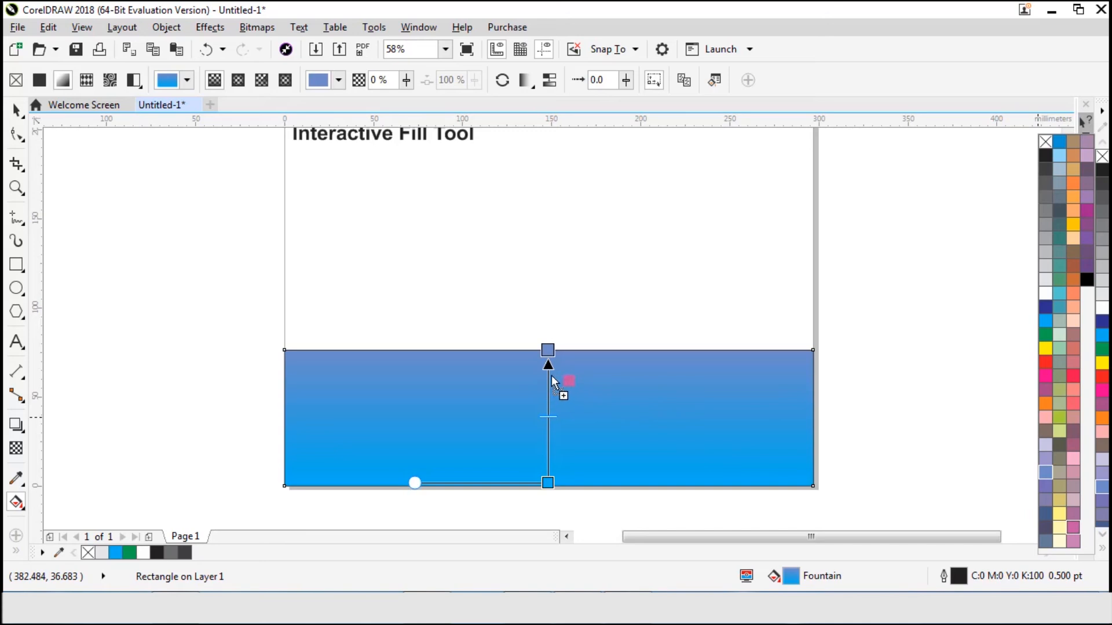
{"action": "left_click_drag", "start_coordinate": [549, 376], "coordinate": [548, 376]}
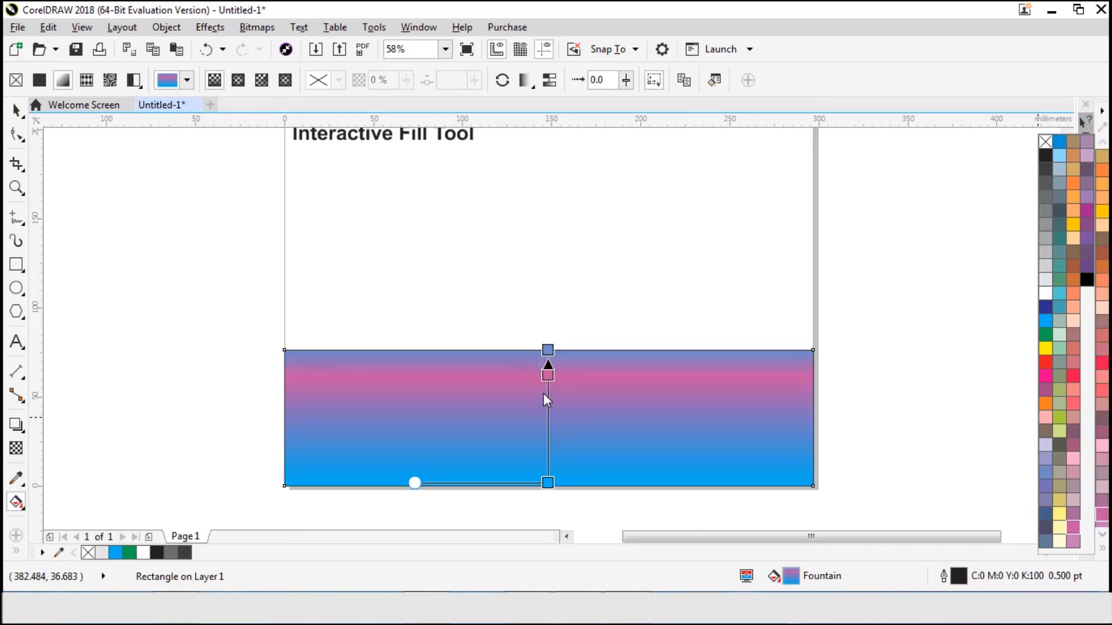
{"action": "left_click_drag", "start_coordinate": [548, 375], "coordinate": [548, 415]}
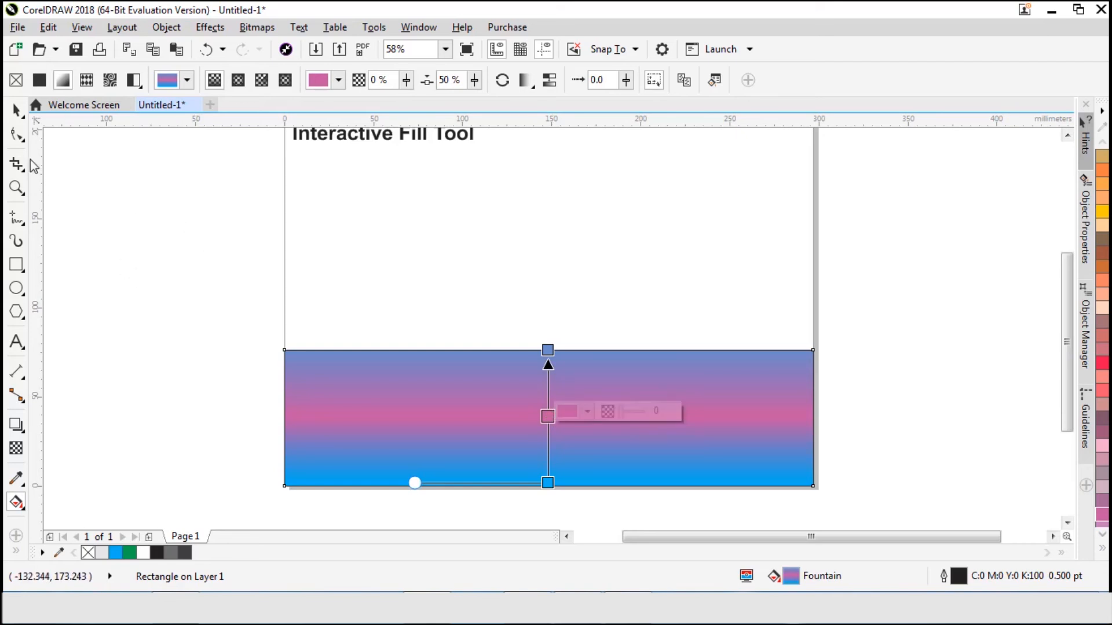
Remove the outline from the gradient-filled rectangle.
{"action": "left_click", "coordinate": [16, 110]}
{"action": "left_click", "coordinate": [860, 367]}
{"action": "left_click", "coordinate": [787, 405]}
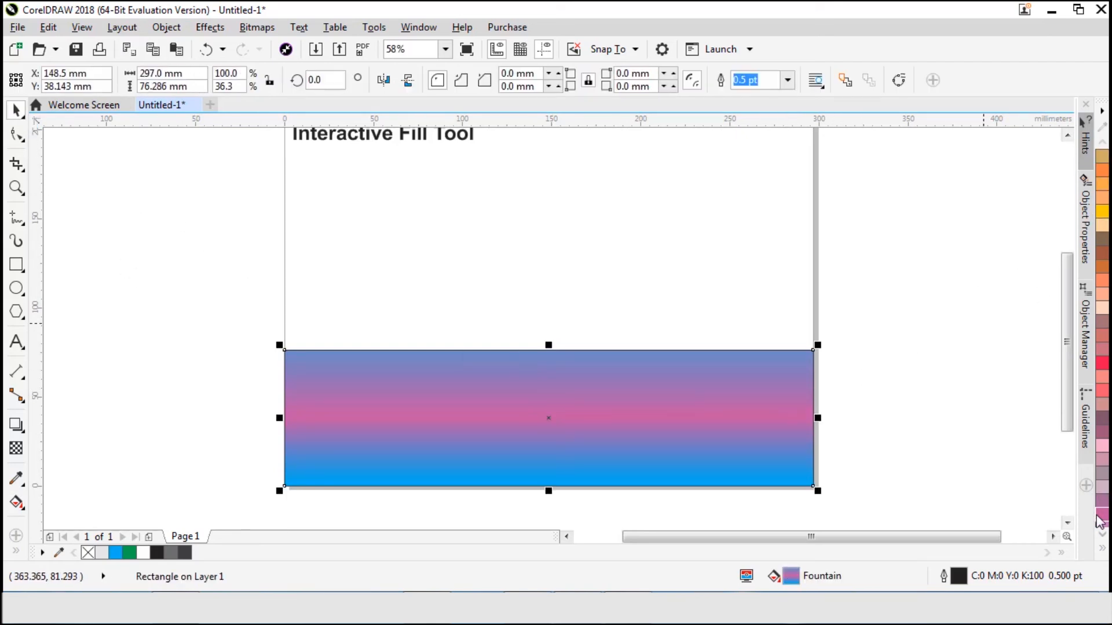
{"action": "left_click", "coordinate": [1102, 548]}
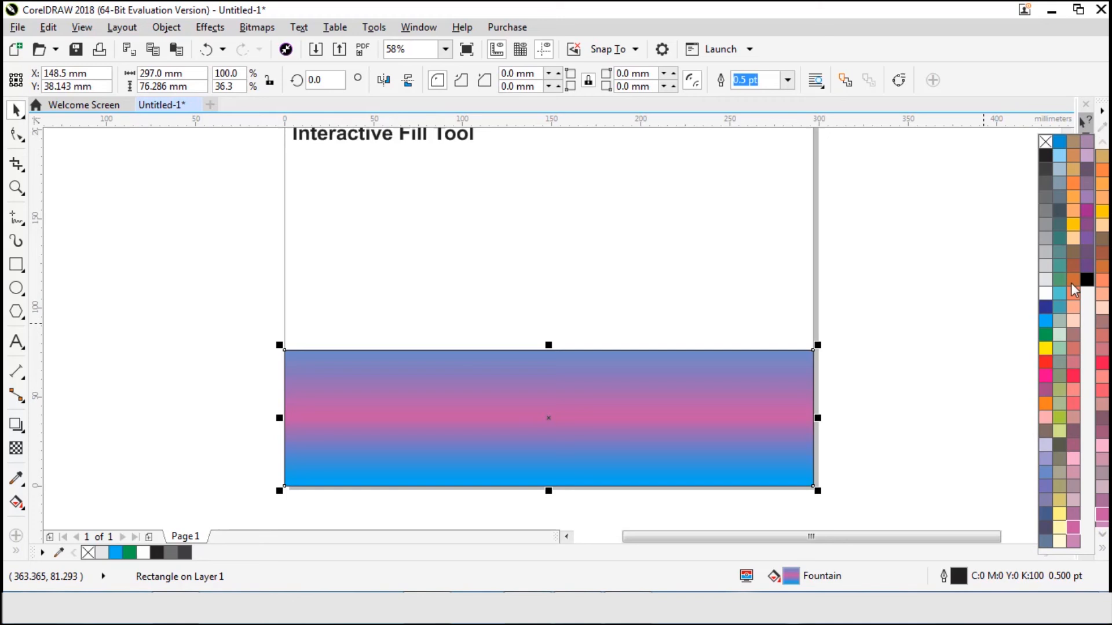
{"action": "right_click", "coordinate": [1045, 143]}
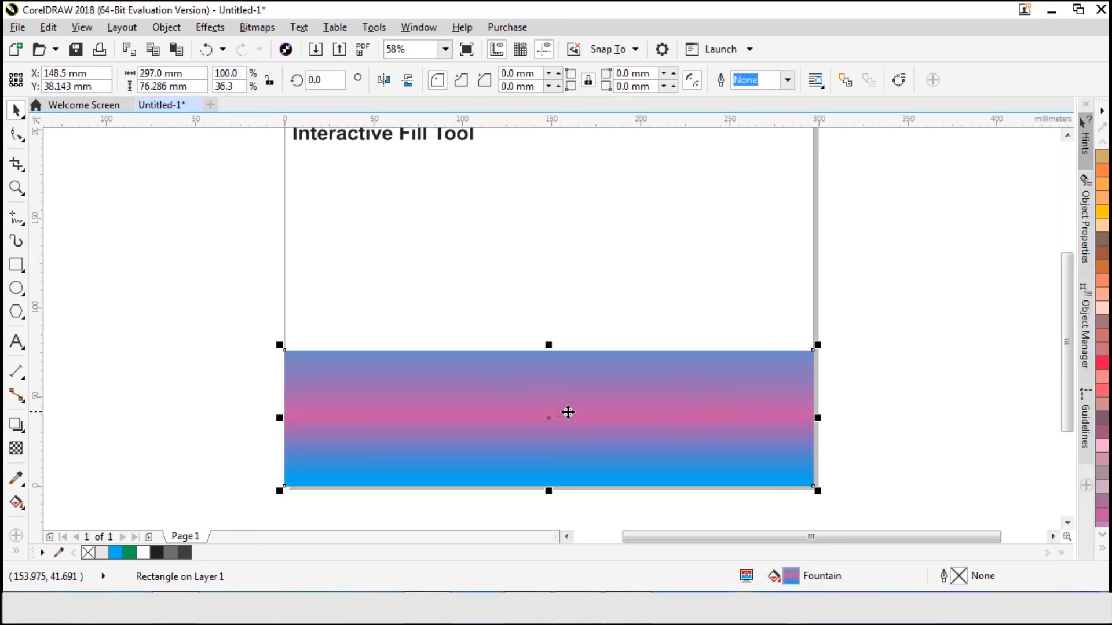
Make a vertically mirrored copy of the gradient rectangle and set it directly above the original.
{"action": "left_click_drag", "start_coordinate": [549, 493], "coordinate": [608, 328]}
{"action": "left_click", "coordinate": [863, 280]}
{"action": "left_click_drag", "start_coordinate": [642, 274], "coordinate": [683, 301]}
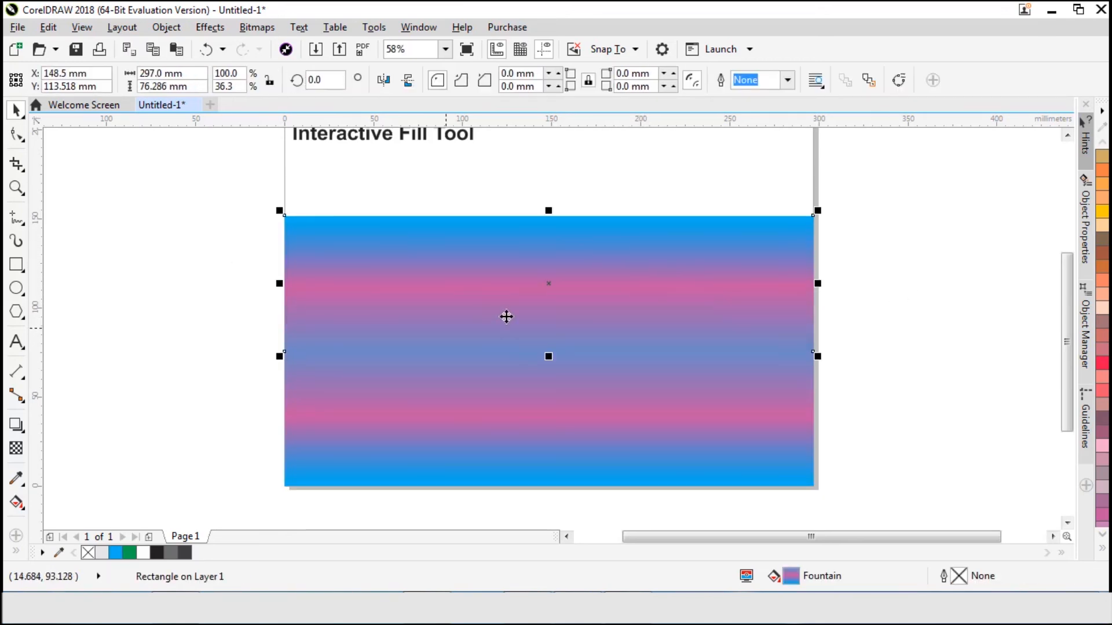
Recolour the upper rectangle's gradient with dark teal at its top end and light turquoise at its bottom end.
{"action": "left_click", "coordinate": [16, 502]}
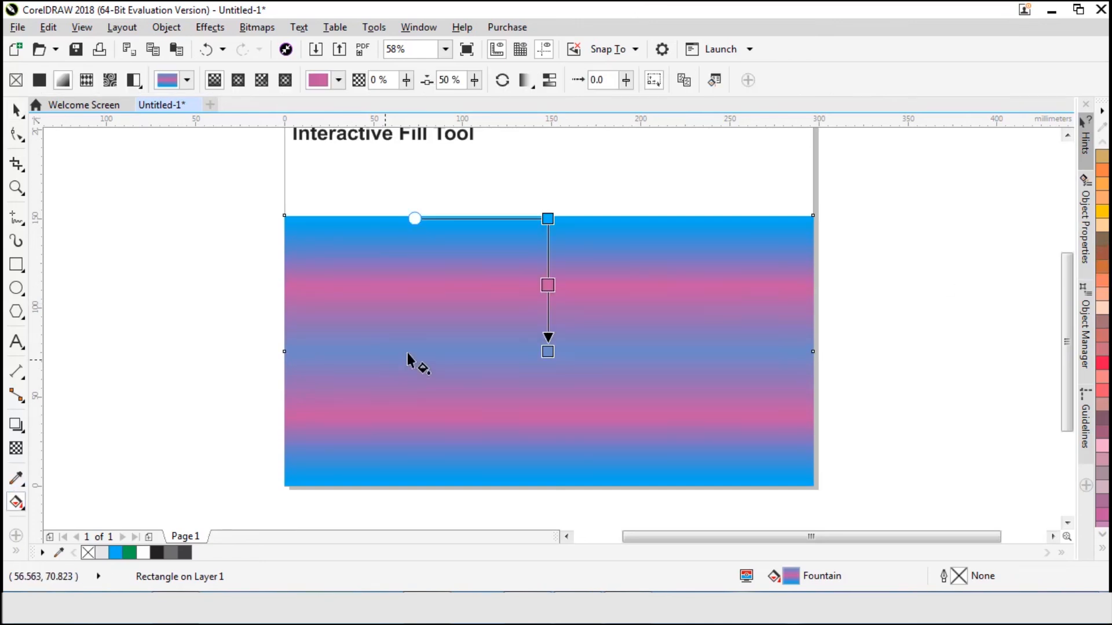
{"action": "left_click", "coordinate": [1099, 549]}
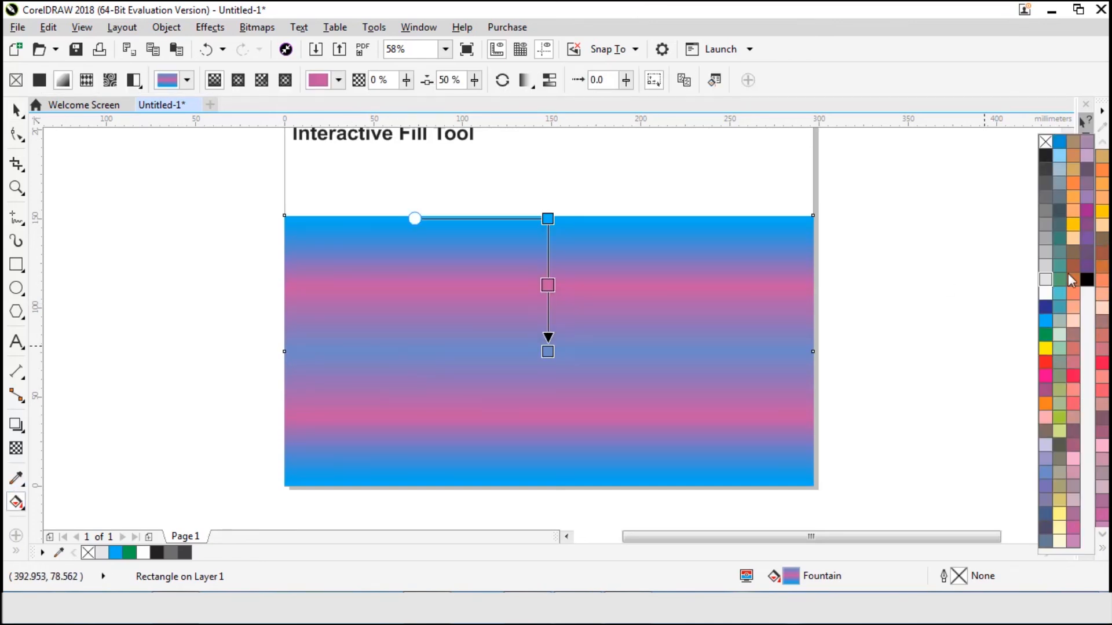
{"action": "left_click_drag", "start_coordinate": [521, 224], "coordinate": [548, 218]}
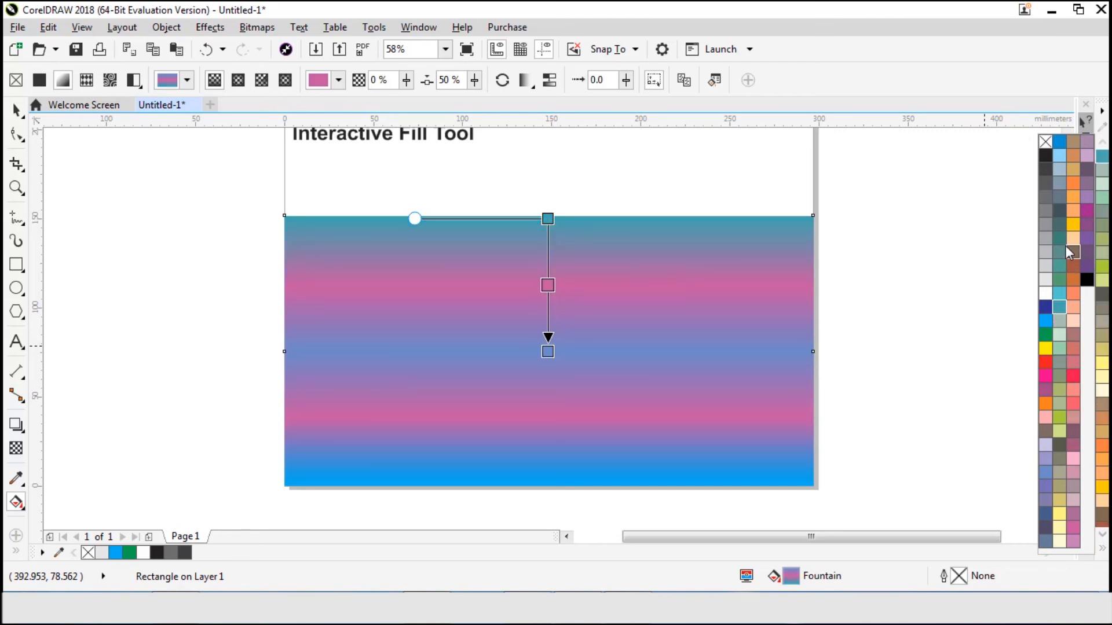
{"action": "left_click_drag", "start_coordinate": [548, 220], "coordinate": [549, 220]}
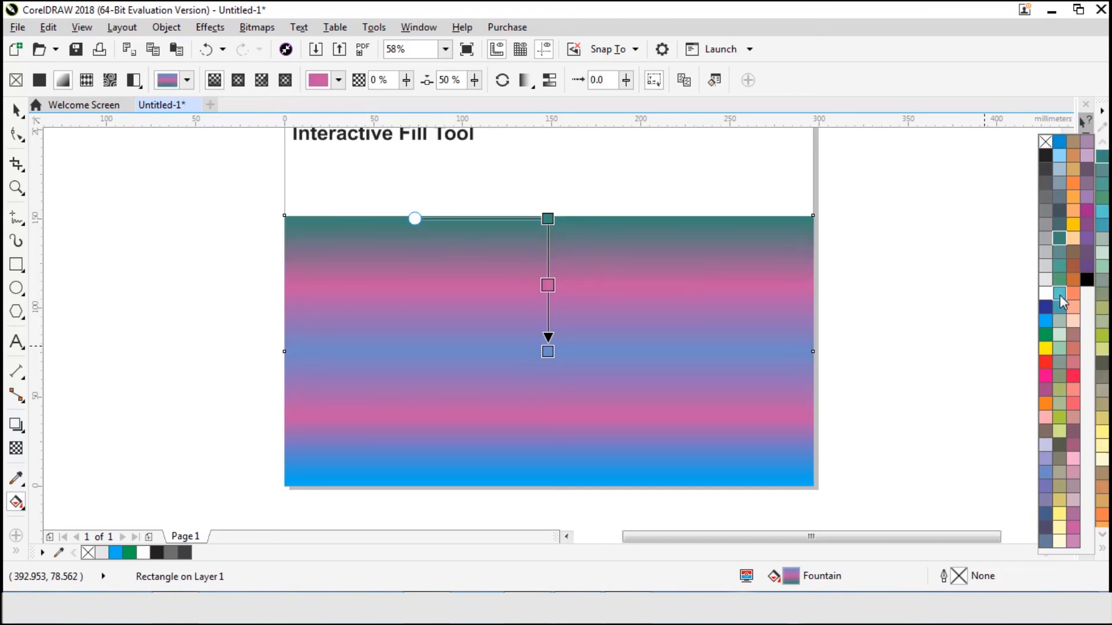
{"action": "left_click_drag", "start_coordinate": [554, 345], "coordinate": [550, 348]}
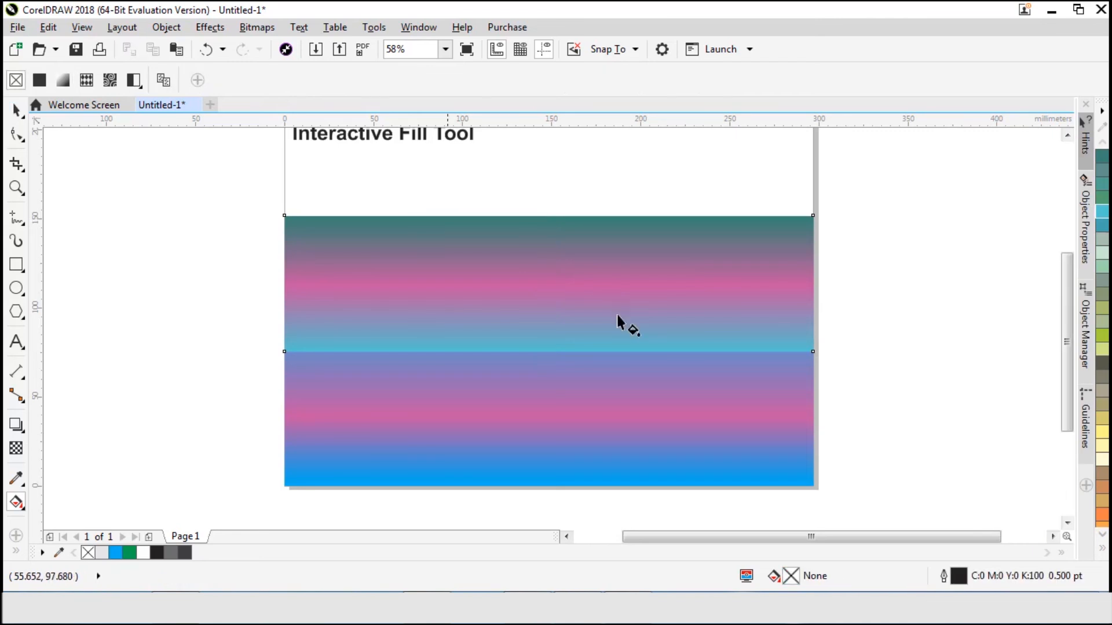
Draw a circle about 64 mm across overlapping the page's left edge and apply a top-to-bottom fountain fill to it.
{"action": "left_click", "coordinate": [16, 288]}
{"action": "left_click_drag", "start_coordinate": [221, 325], "coordinate": [302, 406]}
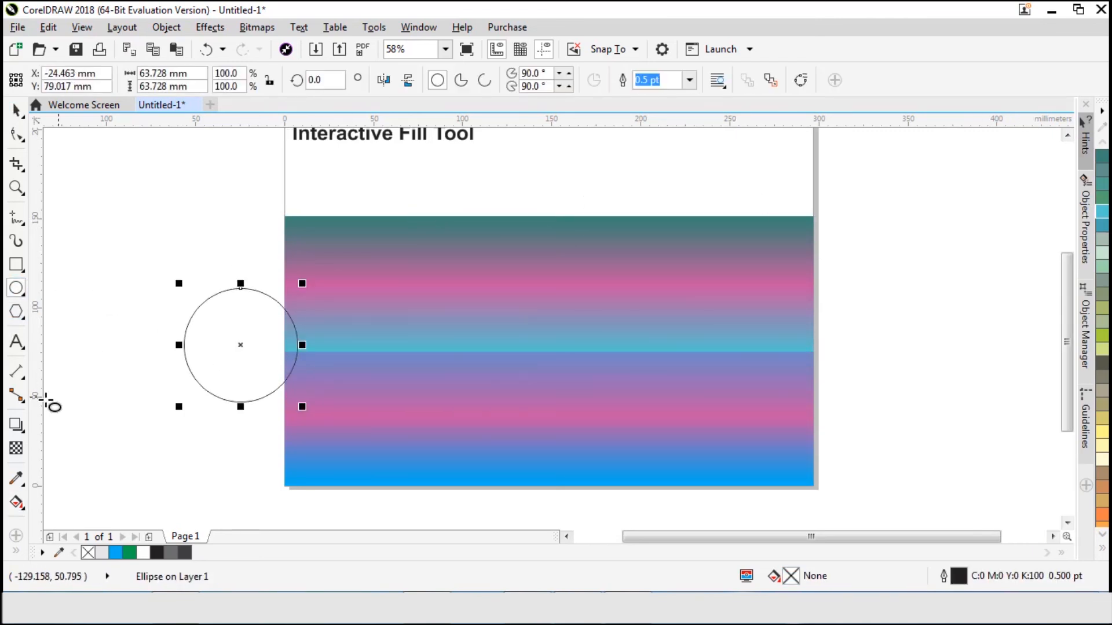
{"action": "left_click", "coordinate": [16, 502]}
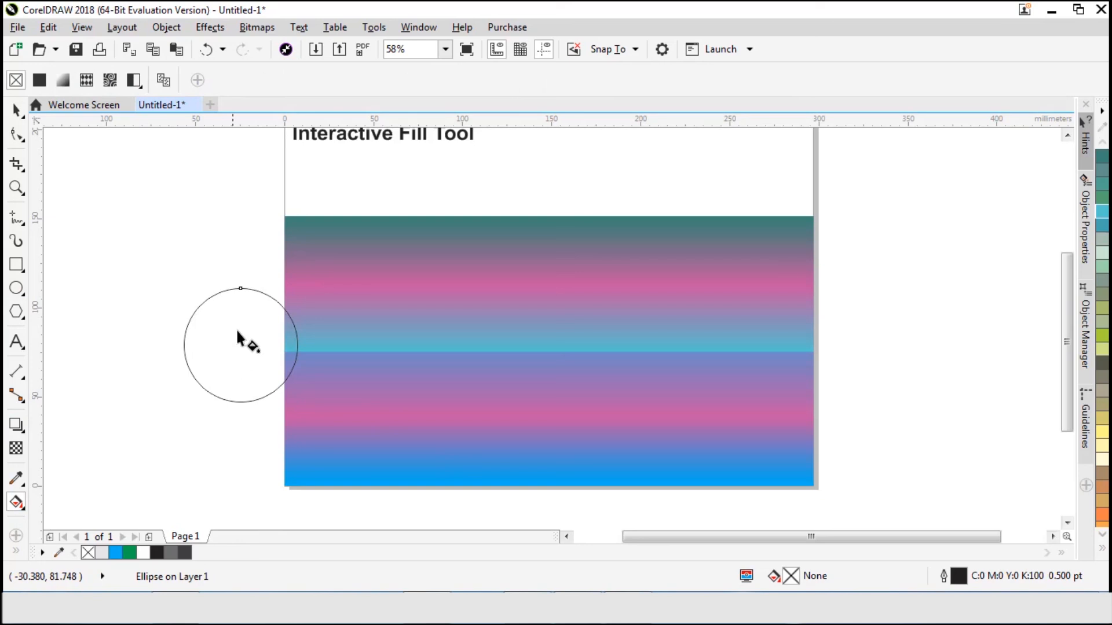
{"action": "left_click_drag", "start_coordinate": [239, 287], "coordinate": [249, 412]}
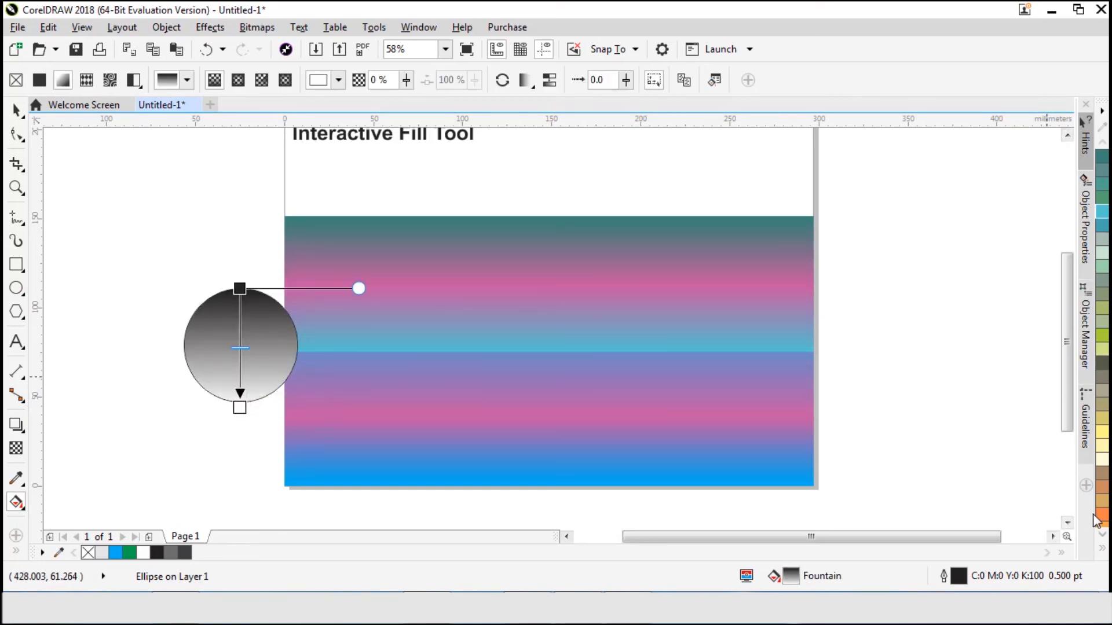
Set the circle's gradient to run from orange at its top to white at its bottom.
{"action": "left_click", "coordinate": [1103, 549]}
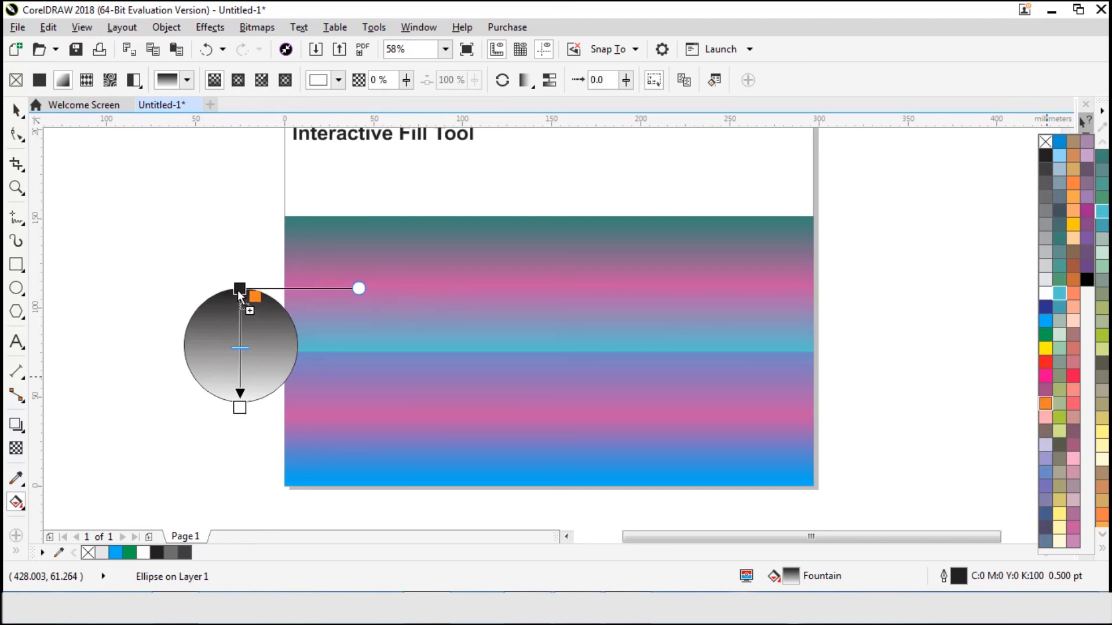
{"action": "left_click_drag", "start_coordinate": [237, 290], "coordinate": [238, 288]}
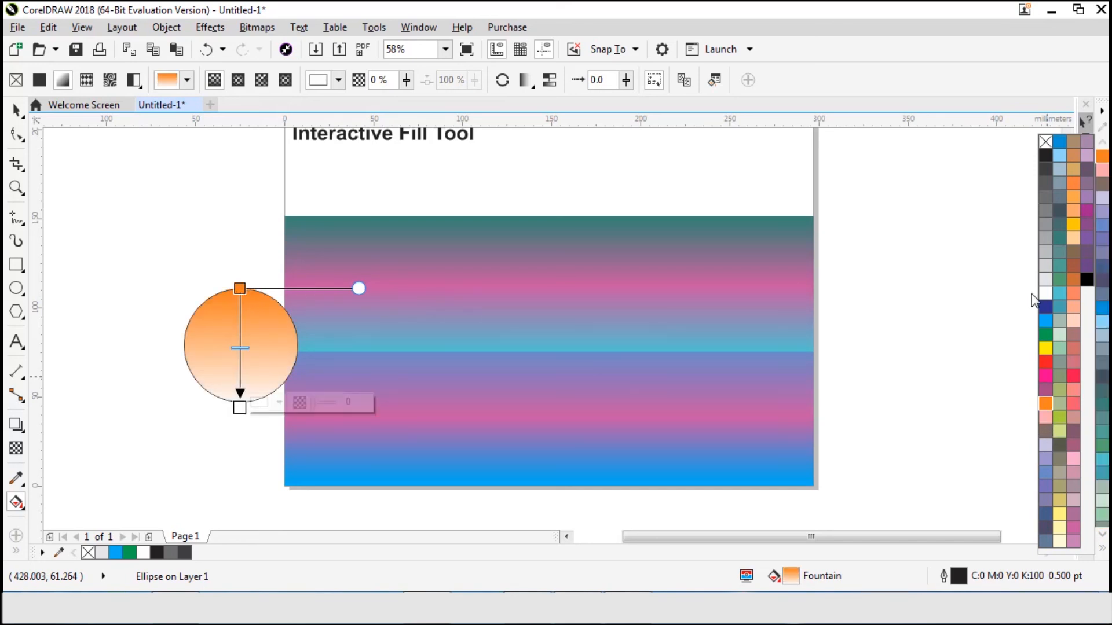
{"action": "left_click_drag", "start_coordinate": [245, 381], "coordinate": [237, 405]}
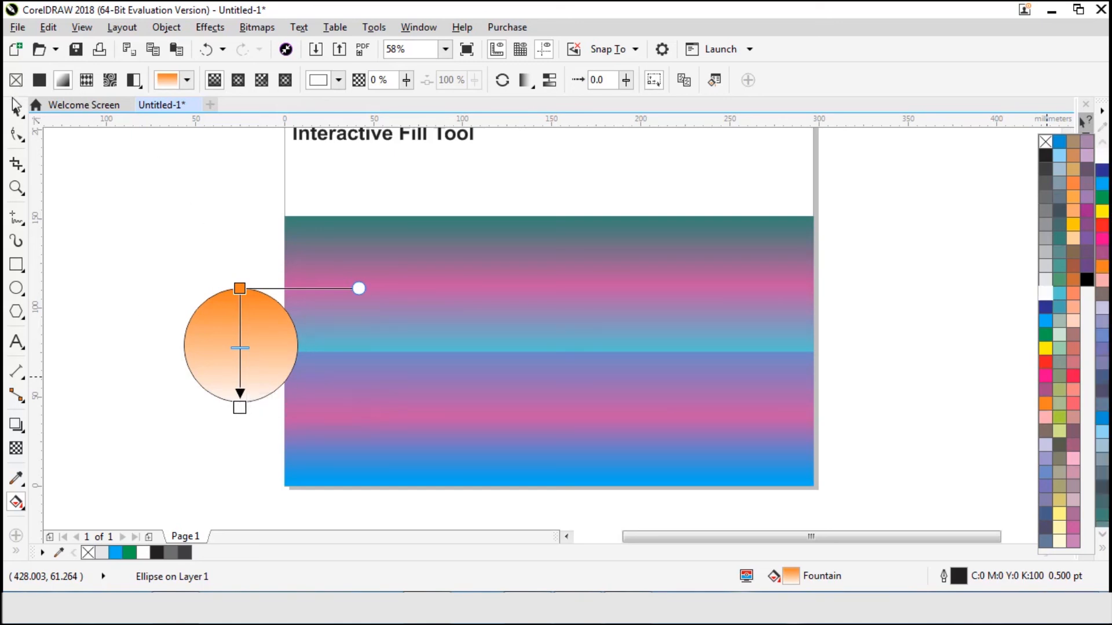
Recolour the white lower end of the circle's gradient yellow and remove the circle's outline.
{"action": "left_click_drag", "start_coordinate": [1046, 350], "coordinate": [242, 405]}
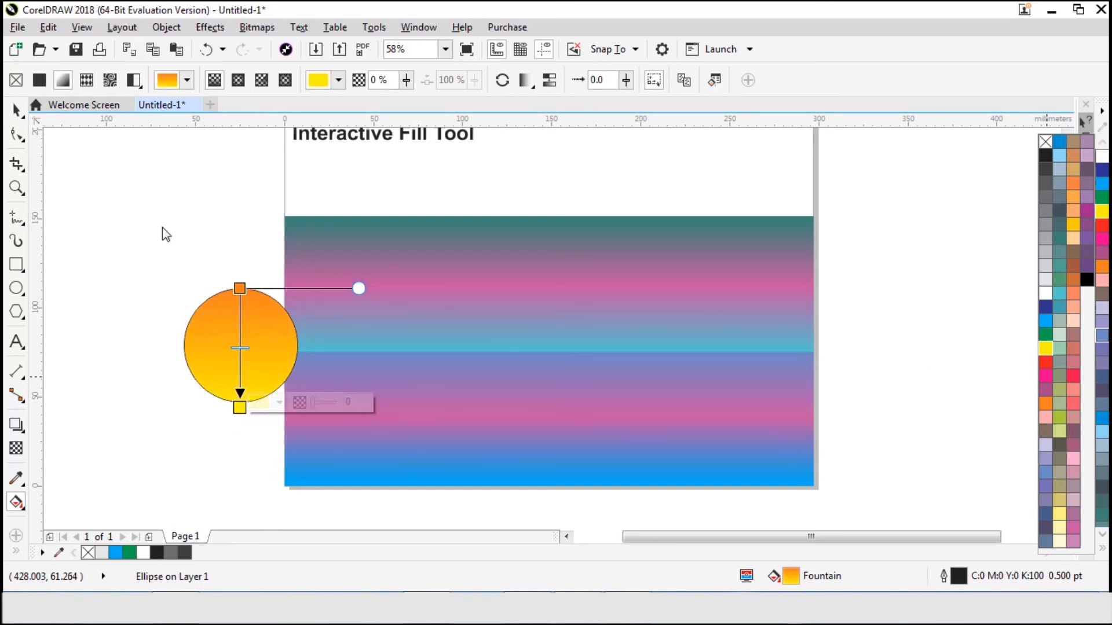
{"action": "left_click", "coordinate": [17, 109]}
{"action": "left_click", "coordinate": [231, 311]}
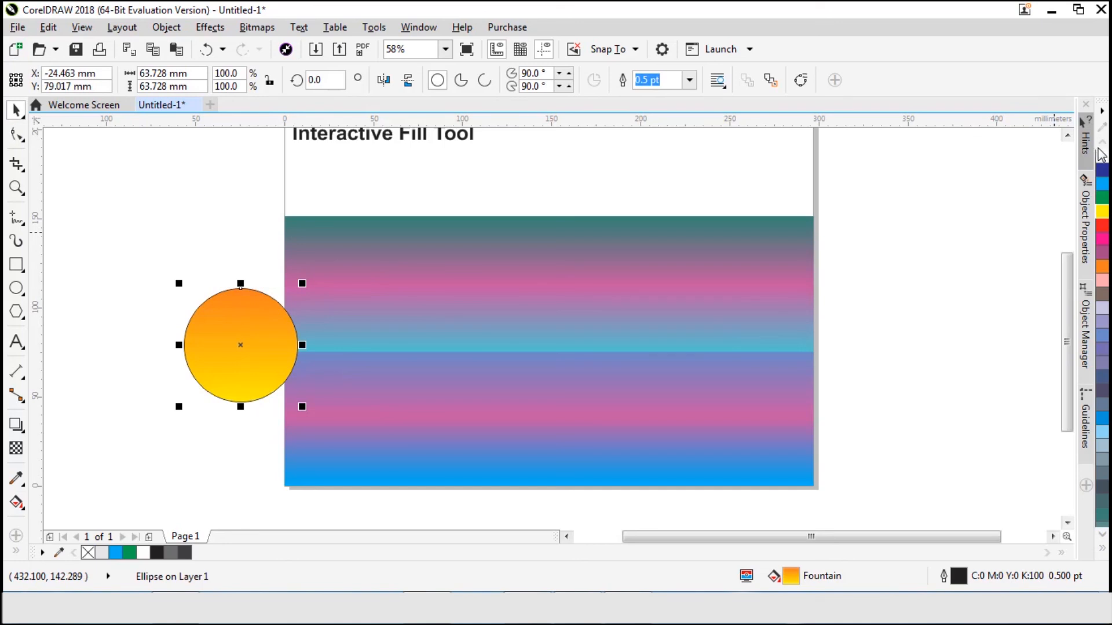
{"action": "left_click", "coordinate": [1101, 550]}
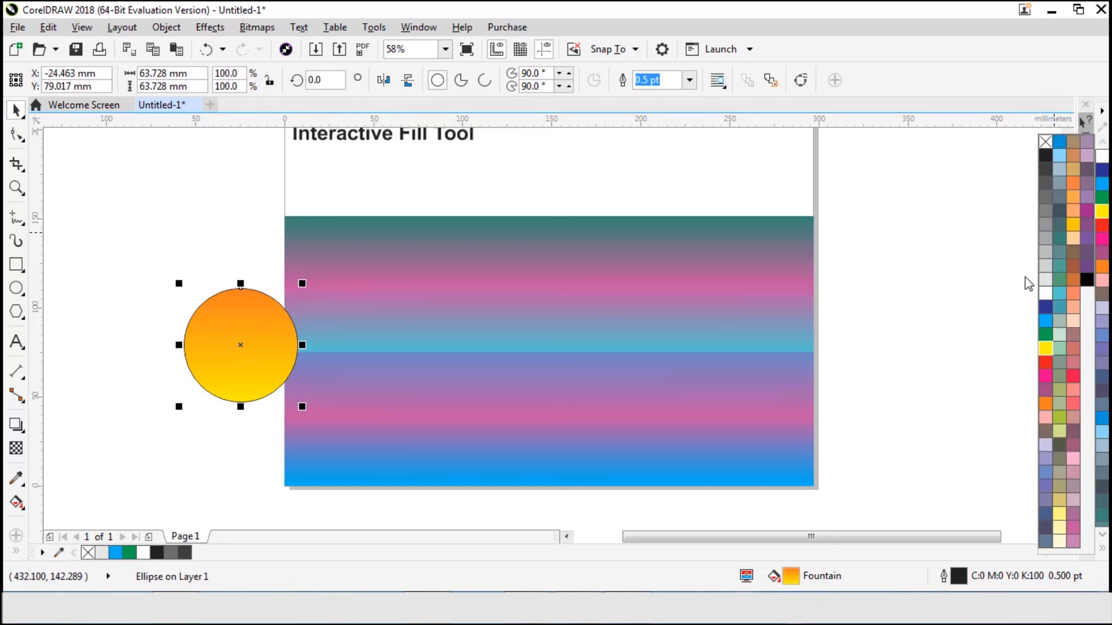
{"action": "right_click", "coordinate": [1043, 141]}
{"action": "left_click", "coordinate": [177, 209]}
Move the circle over the seam between the rectangles, centred at about X 55 mm, Y 83 mm, and bring the lower rectangle to the front.
{"action": "left_click_drag", "start_coordinate": [261, 330], "coordinate": [411, 329]}
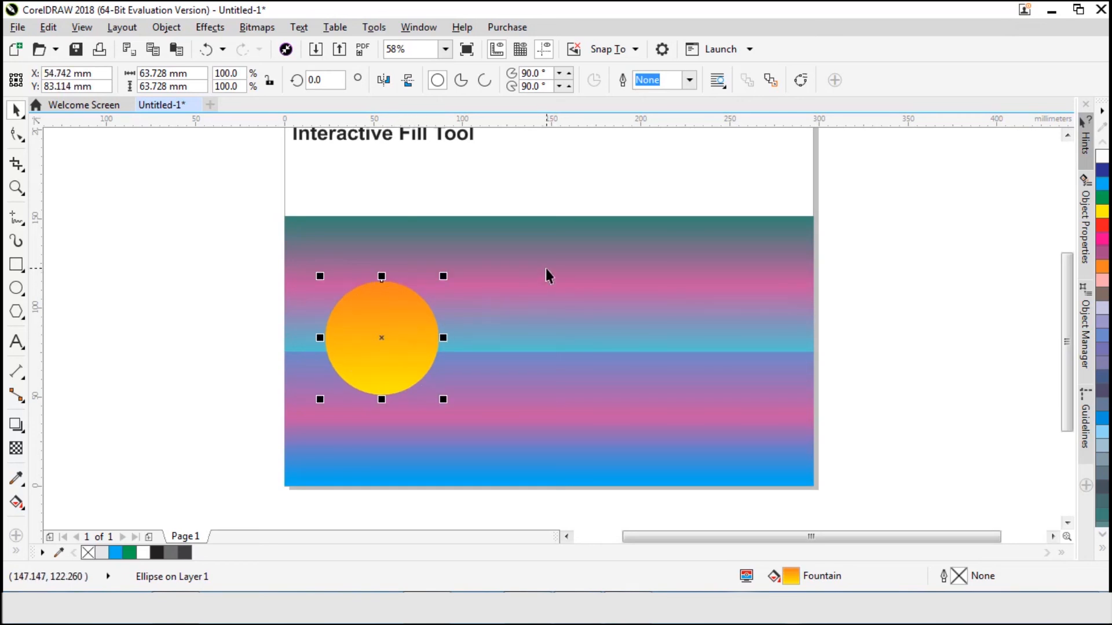
{"action": "left_click", "coordinate": [523, 392]}
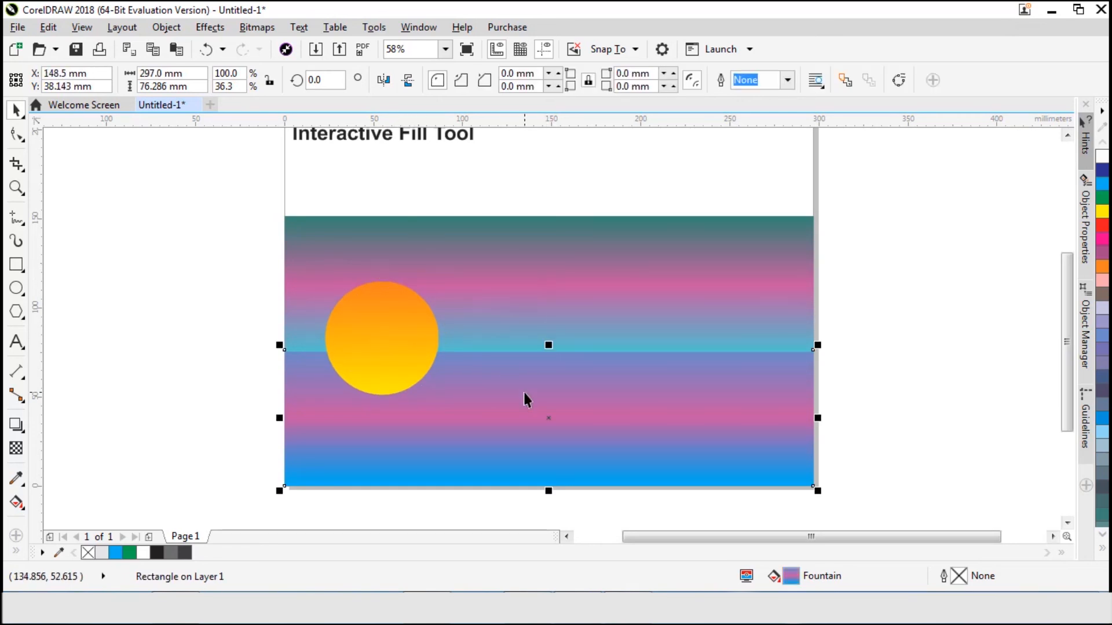
{"action": "key", "text": "shift+Page_Up"}
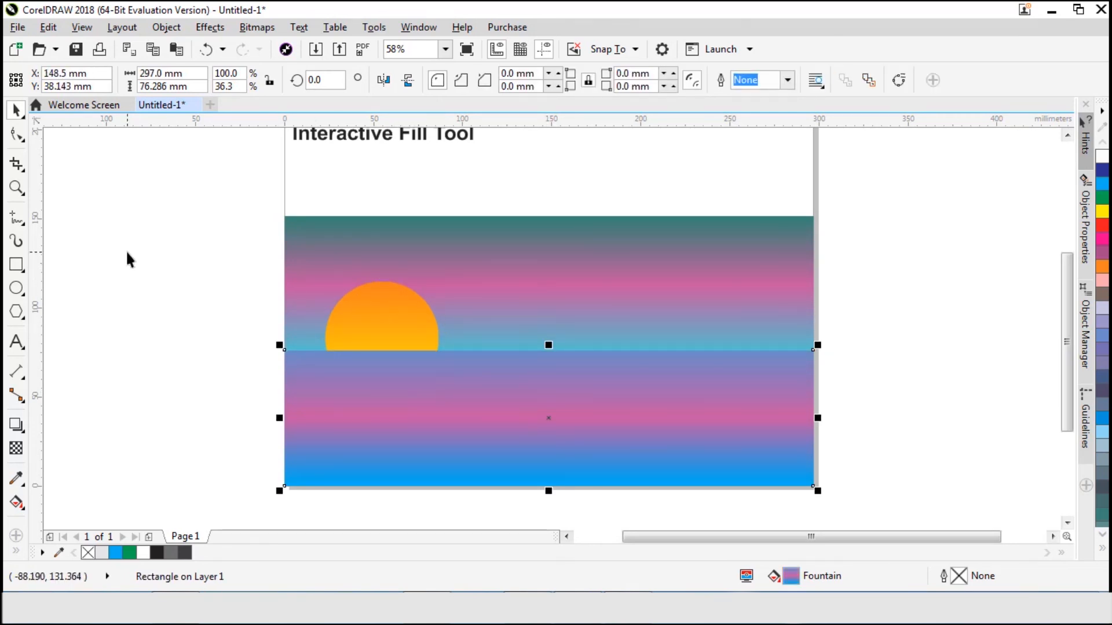
{"action": "left_click", "coordinate": [131, 260]}
{"action": "left_click", "coordinate": [409, 329]}
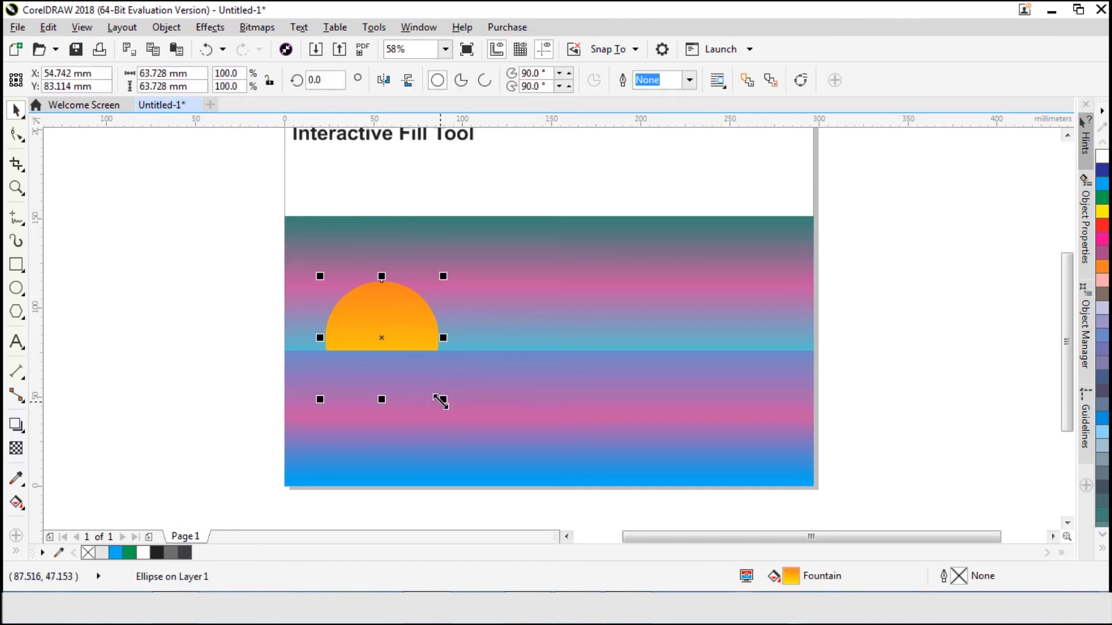
{"action": "left_click", "coordinate": [233, 248]}
Shift the half-hidden circle about 5 mm to the left along the horizon.
{"action": "left_click", "coordinate": [400, 328]}
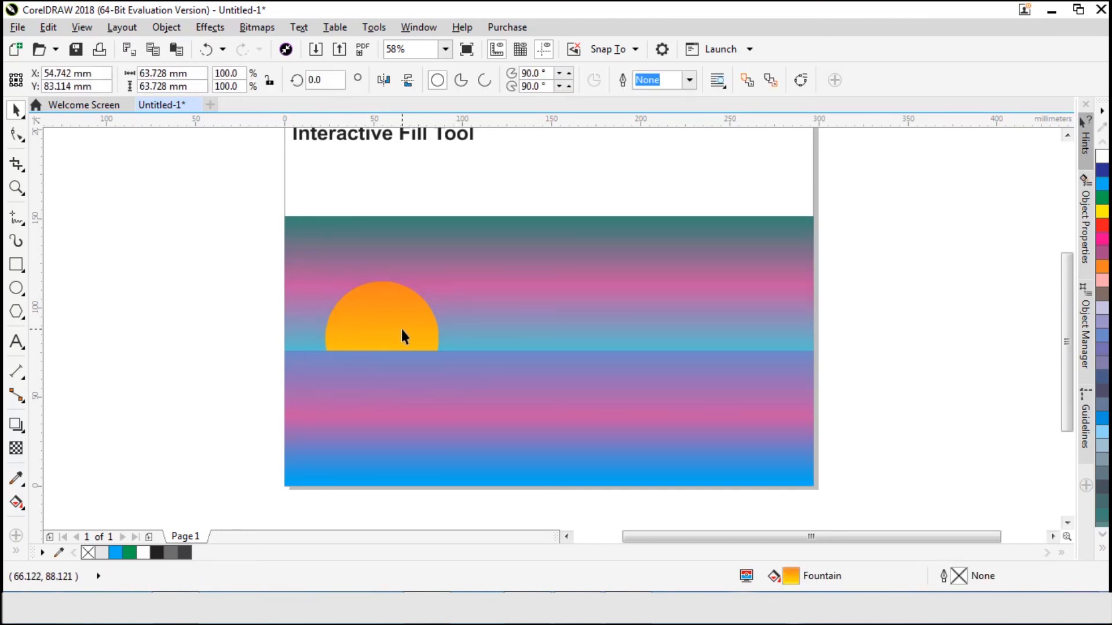
{"action": "left_click", "coordinate": [392, 311]}
{"action": "mouse_move", "coordinate": [392, 310]}
{"action": "left_mouse_down"}
{"action": "mouse_move", "coordinate": [394, 325]}
{"action": "mouse_move", "coordinate": [401, 314]}
{"action": "left_mouse_up"}
{"action": "left_click", "coordinate": [182, 315]}
{"action": "left_click", "coordinate": [245, 275]}
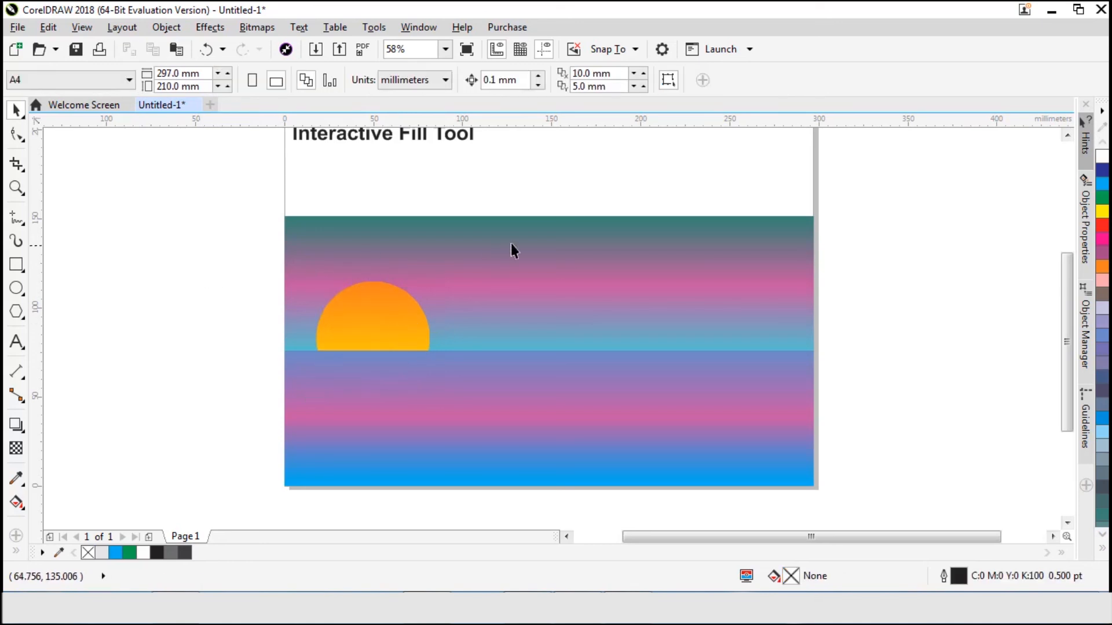
Group the two gradient rectangles with the circle and centre the group on the page.
{"action": "scroll", "coordinate": [544, 249], "scroll_direction": "down", "scroll_amount": 2}
{"action": "left_click_drag", "start_coordinate": [348, 211], "coordinate": [734, 390]}
{"action": "key", "text": "ctrl+g"}
{"action": "key", "text": "p"}
{"action": "key", "text": "Escape"}
{"action": "key", "text": "z"}
{"action": "left_click_drag", "start_coordinate": [356, 151], "coordinate": [676, 361]}
Delete the "Interactive Fill Tool" title together with the grouped scene to clear the page.
{"action": "left_click", "coordinate": [15, 110]}
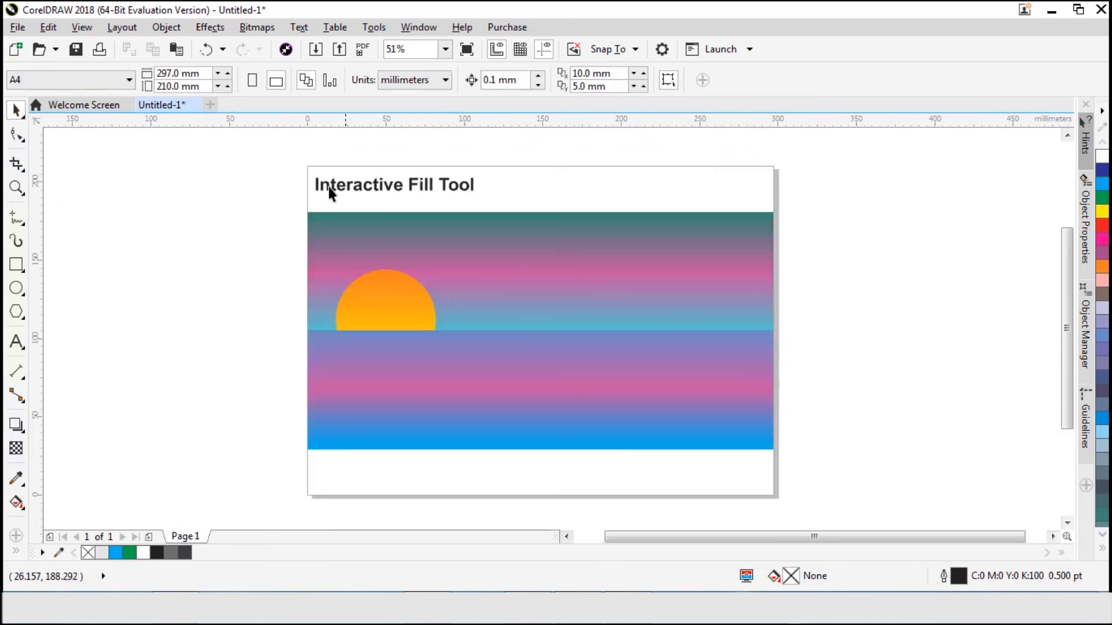
{"action": "left_click_drag", "start_coordinate": [271, 164], "coordinate": [839, 497]}
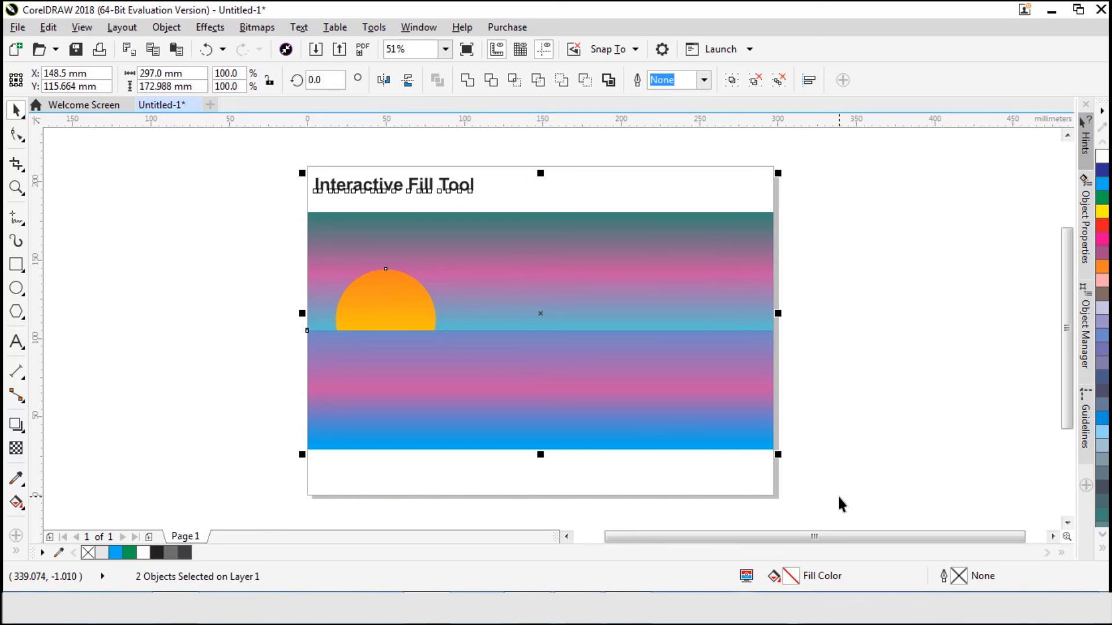
{"action": "key", "text": "Delete"}
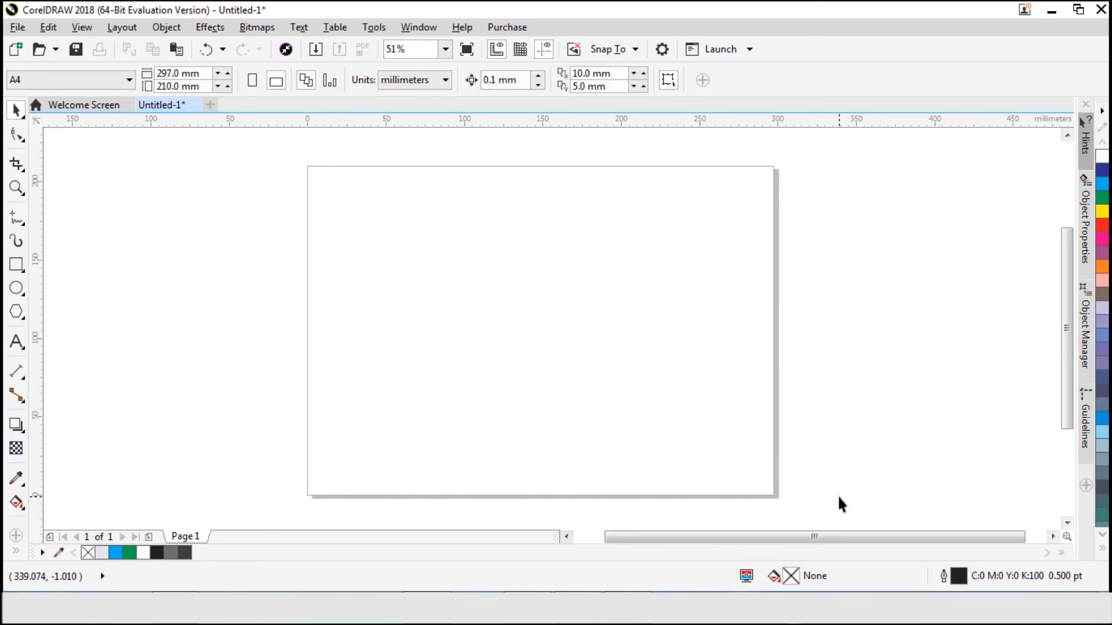
Add the artistic text "Thanks" in 100 pt Arial near the middle of the page and make it bold.
{"action": "left_click", "coordinate": [16, 342]}
{"action": "left_click", "coordinate": [515, 334]}
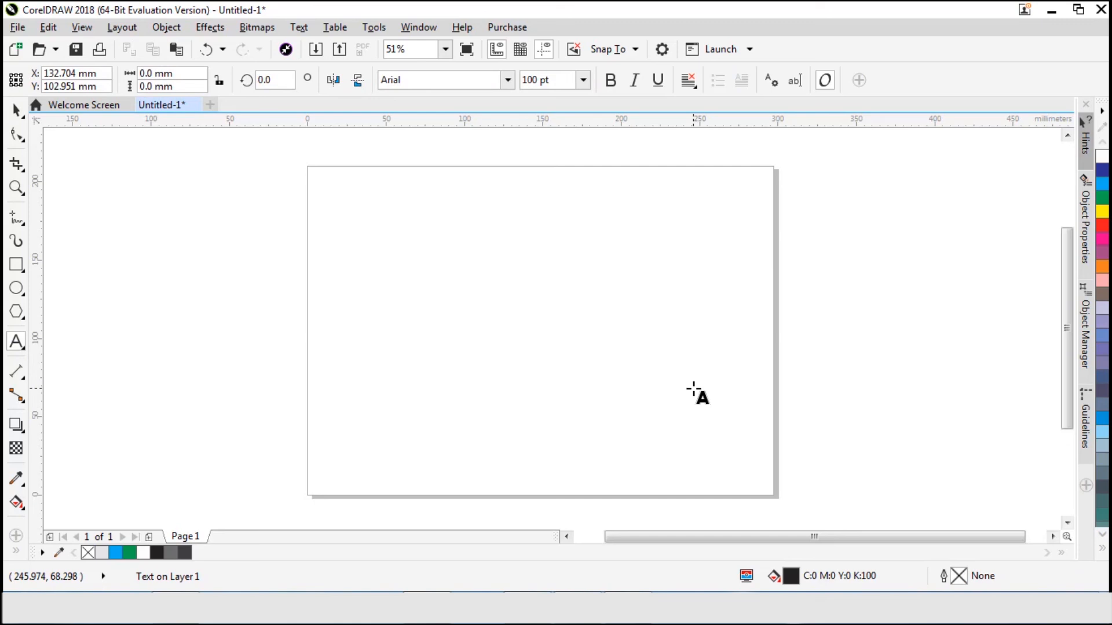
{"action": "type", "text": "Thanks"}
{"action": "key", "text": "Escape"}
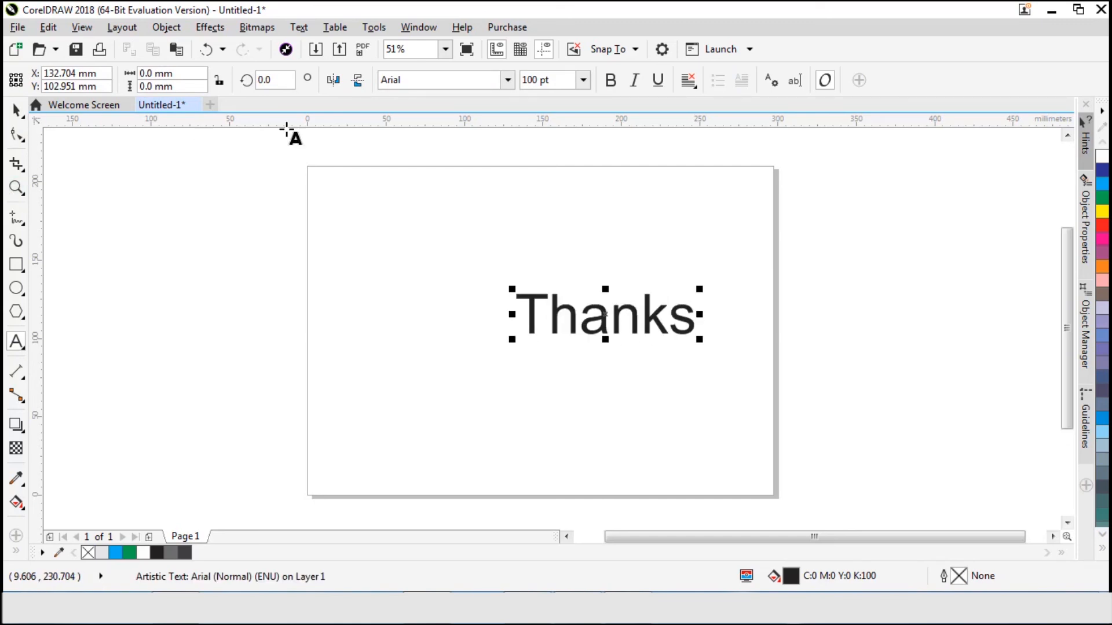
{"action": "left_click", "coordinate": [16, 110]}
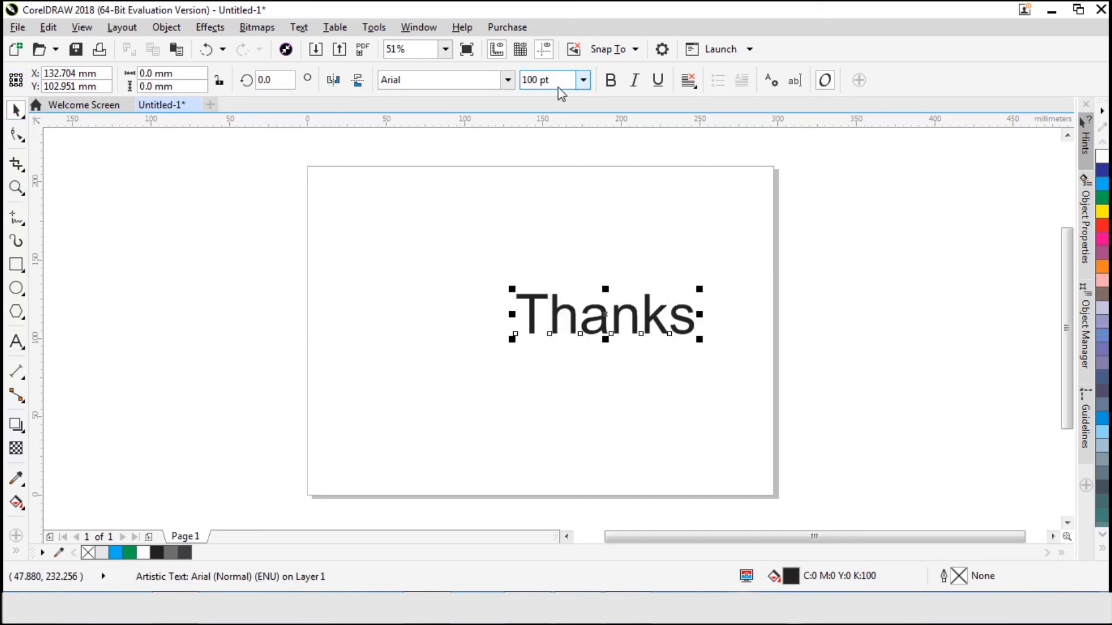
{"action": "left_click", "coordinate": [610, 80]}
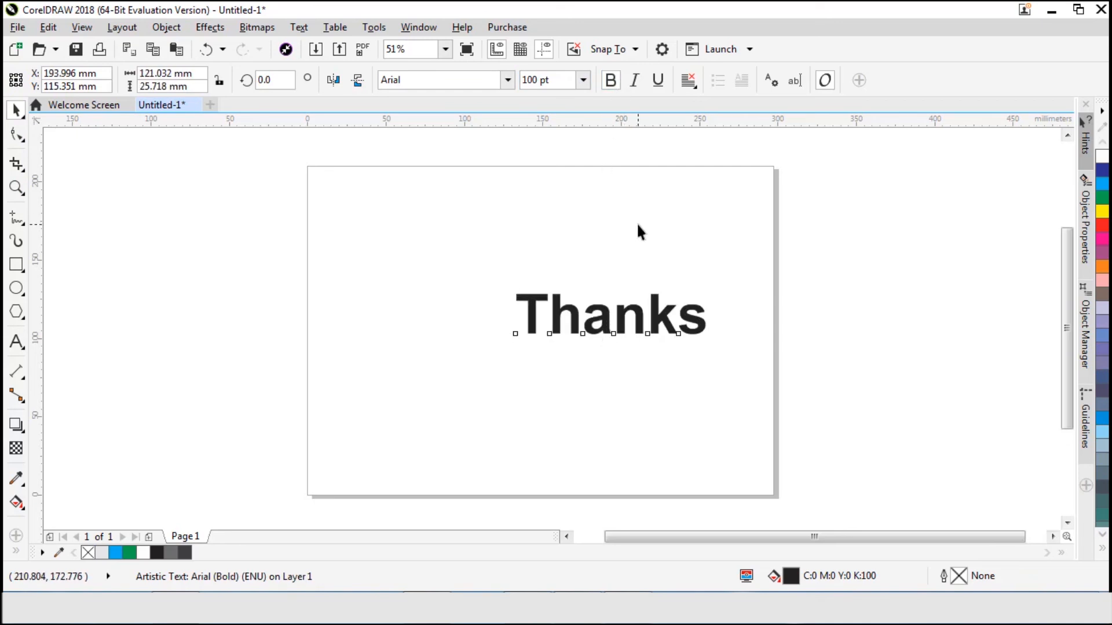